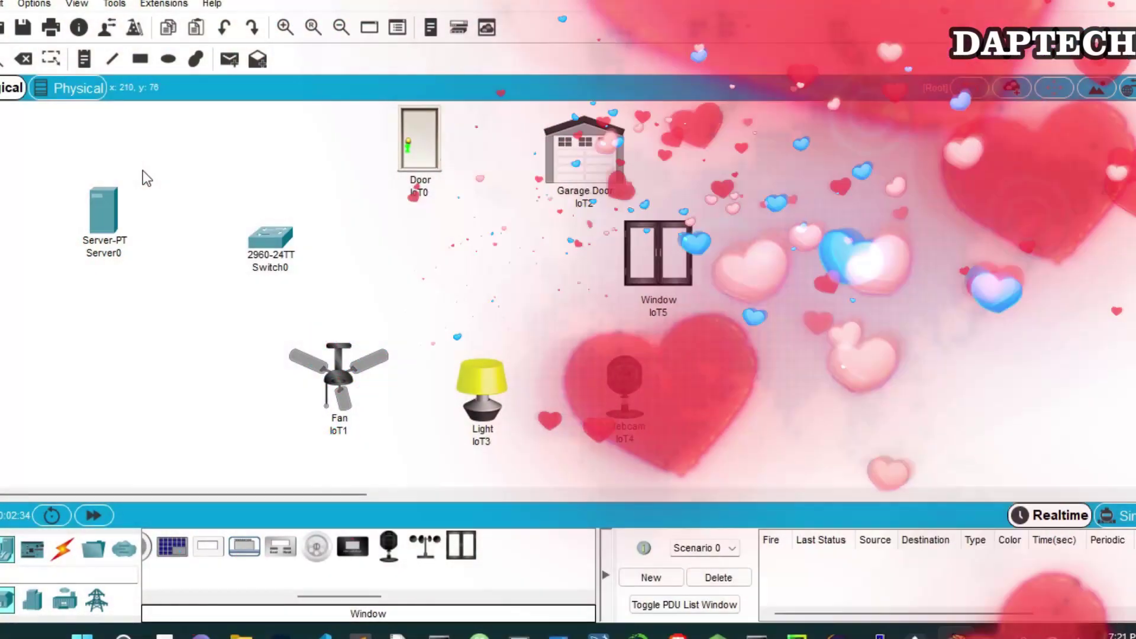
Nudge the Door IoT0 icon slightly down and to the right on the canvas
drag(414, 143, 430, 149)
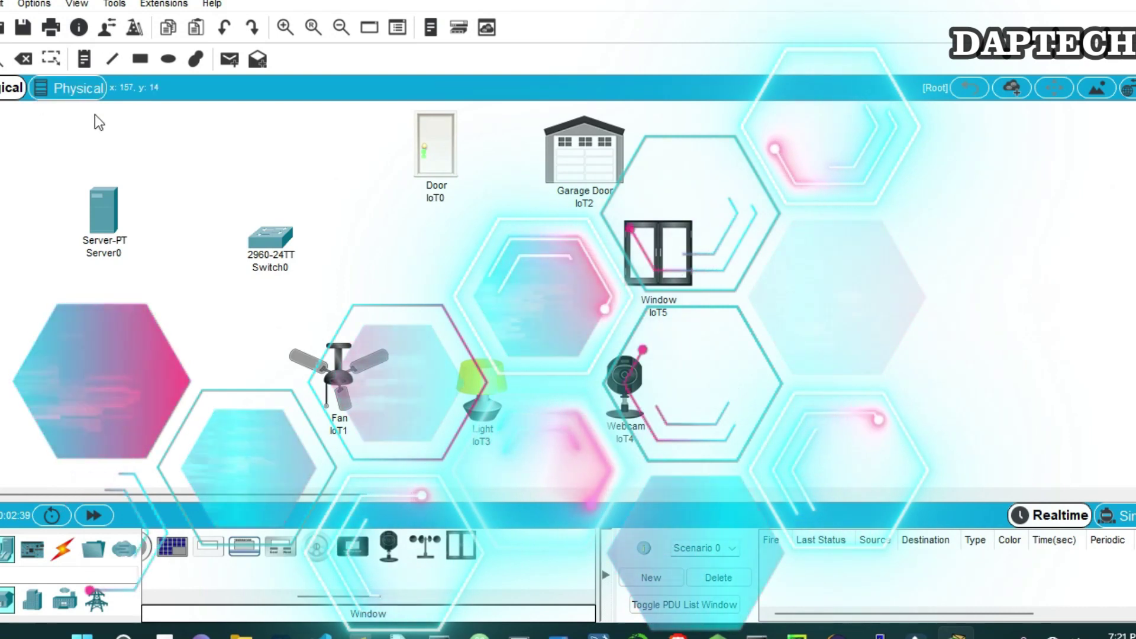
Place a note reading 'IOT-internet of things' above Switch0 and shift it right
click(112, 62)
click(84, 59)
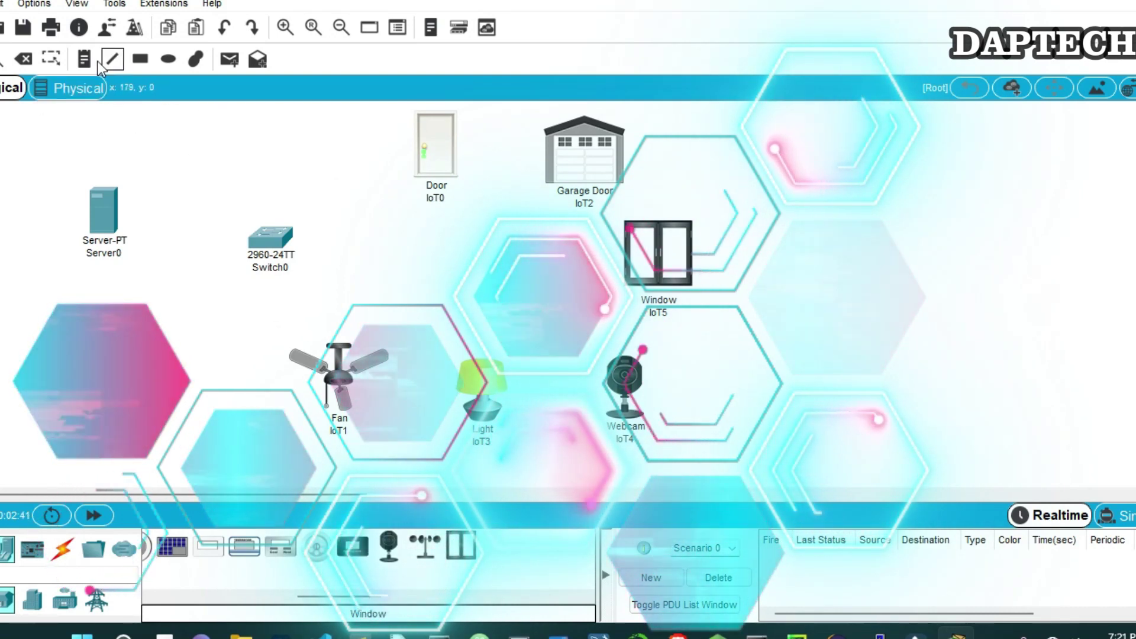
click(189, 133)
text(IOT-Thing)
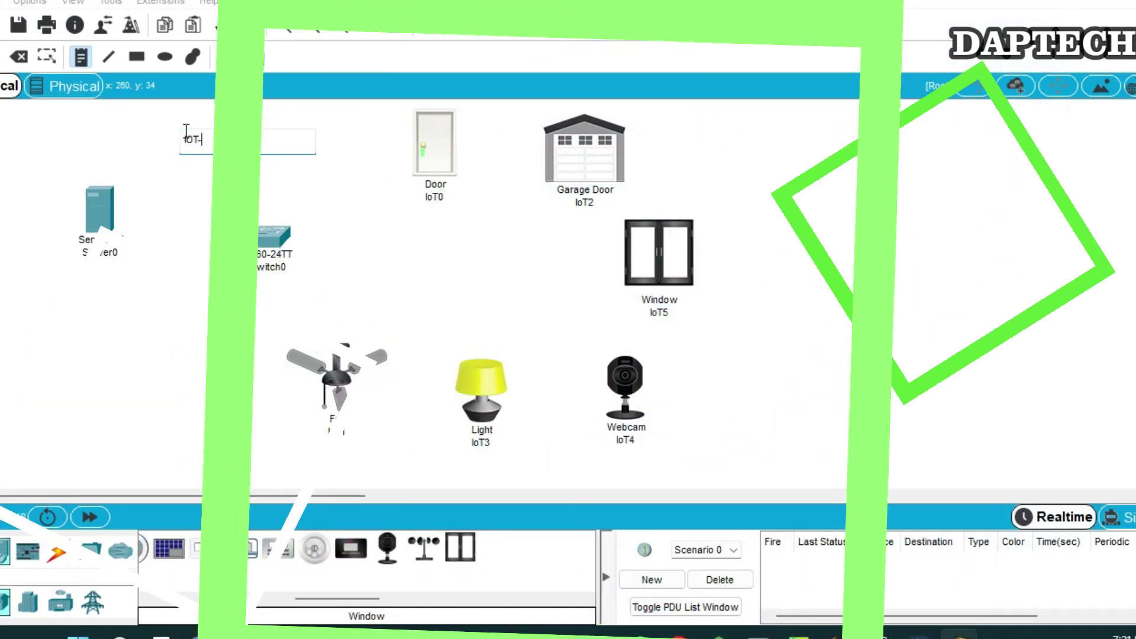
key(BackSpace)
key(BackSpace)
key(BackSpace)
key(BackSpace)
key(BackSpace)
text(internet )
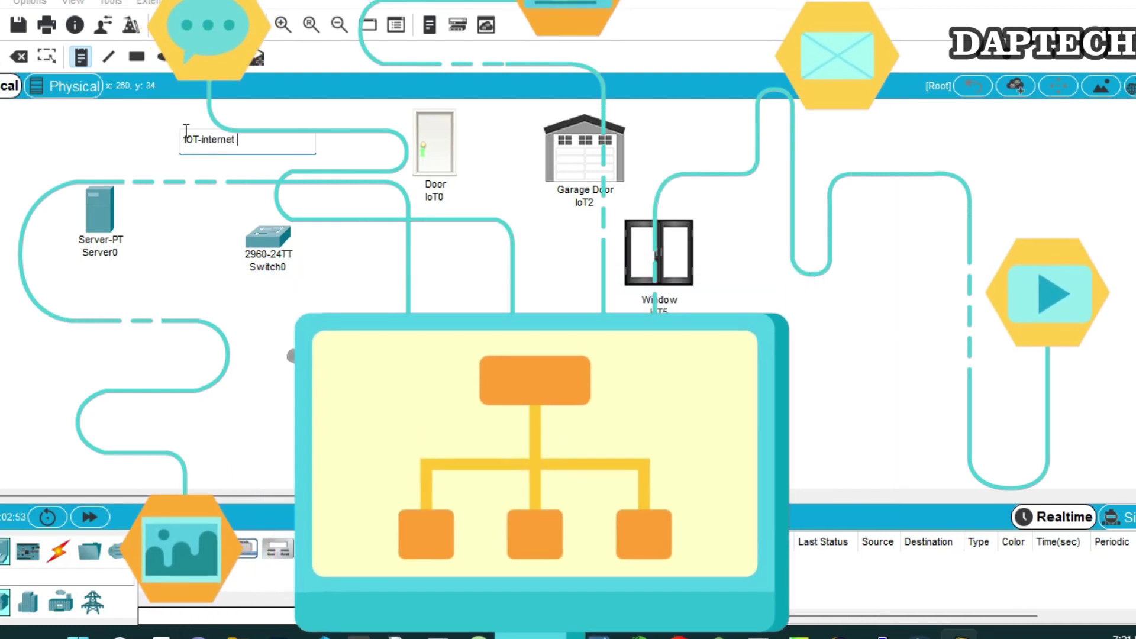
text(of things)
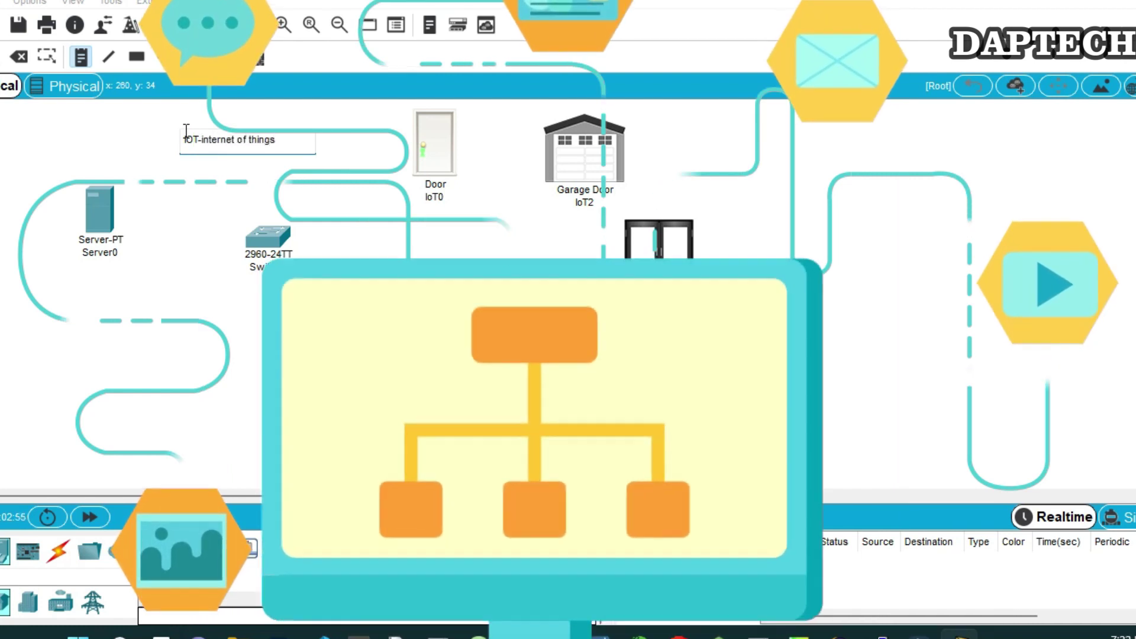
click(100, 132)
drag(210, 141, 254, 134)
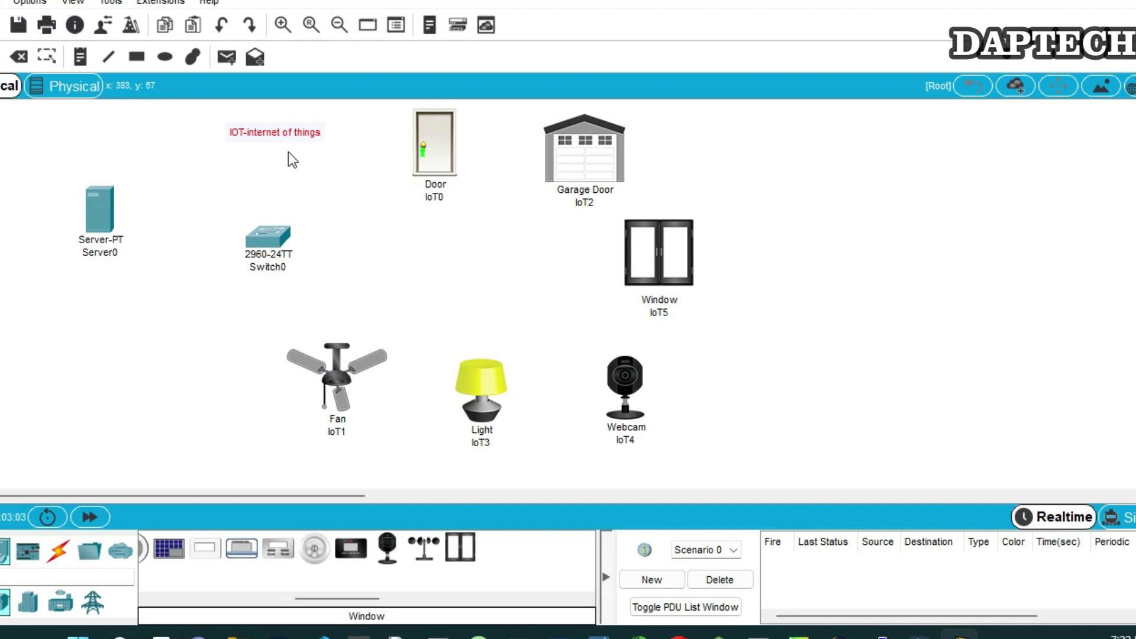
Reposition the 'IOT-internet of things' note, Door IoT0 and Window IoT5 on the canvas
drag(278, 133, 271, 132)
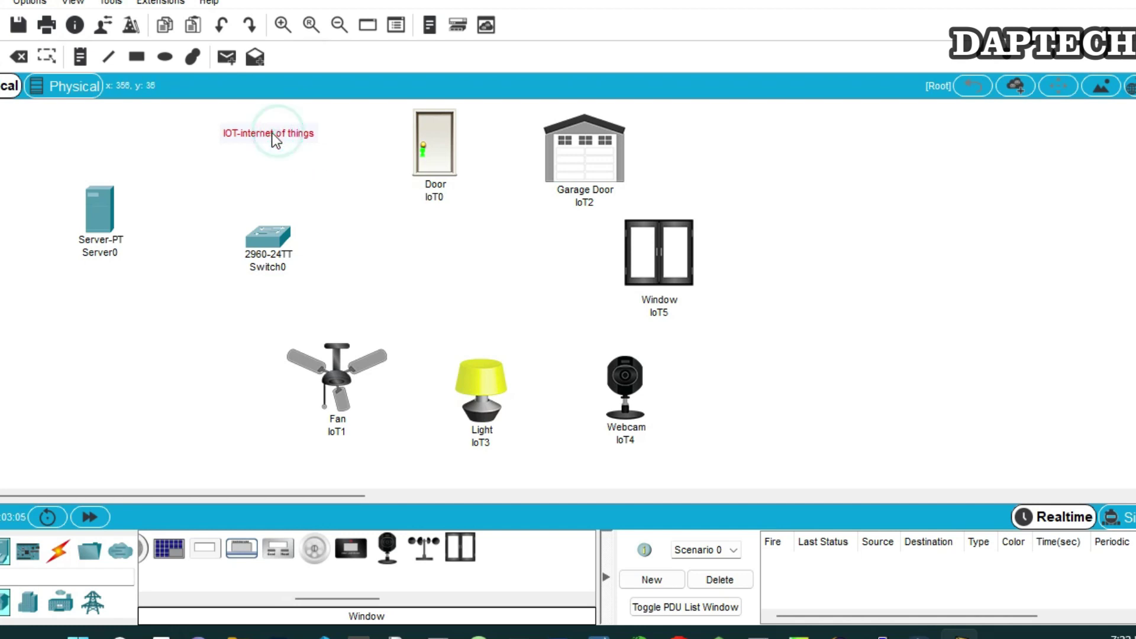
drag(428, 147, 425, 156)
drag(275, 136, 288, 130)
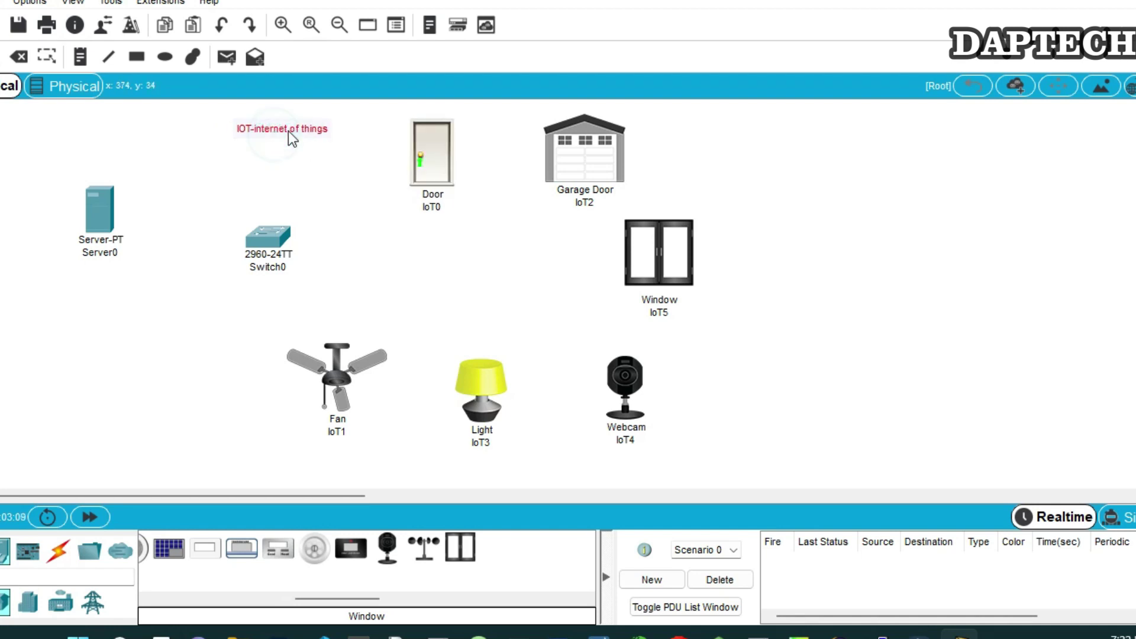
drag(427, 175, 407, 170)
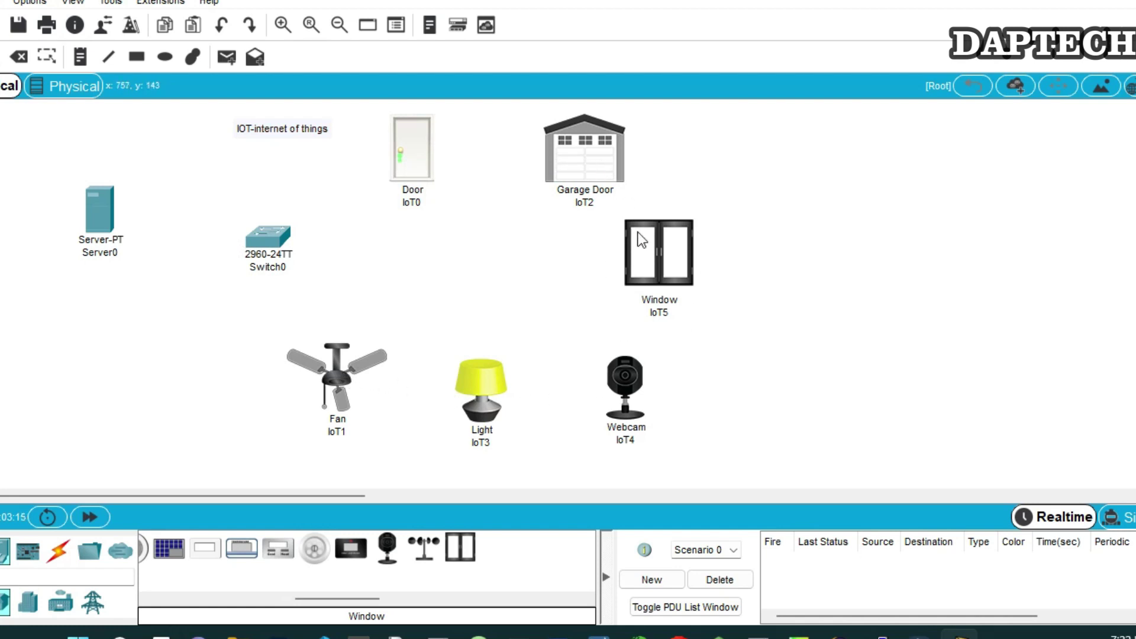
drag(638, 233, 647, 239)
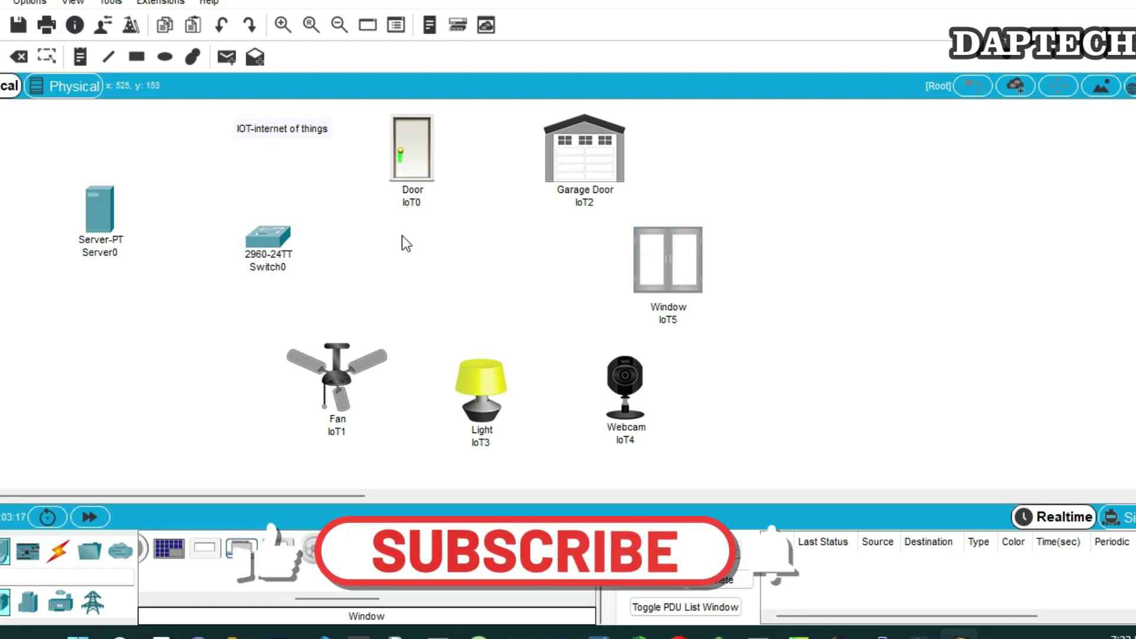
Move Switch0 up and left and shift Server0 further left
drag(268, 236, 268, 226)
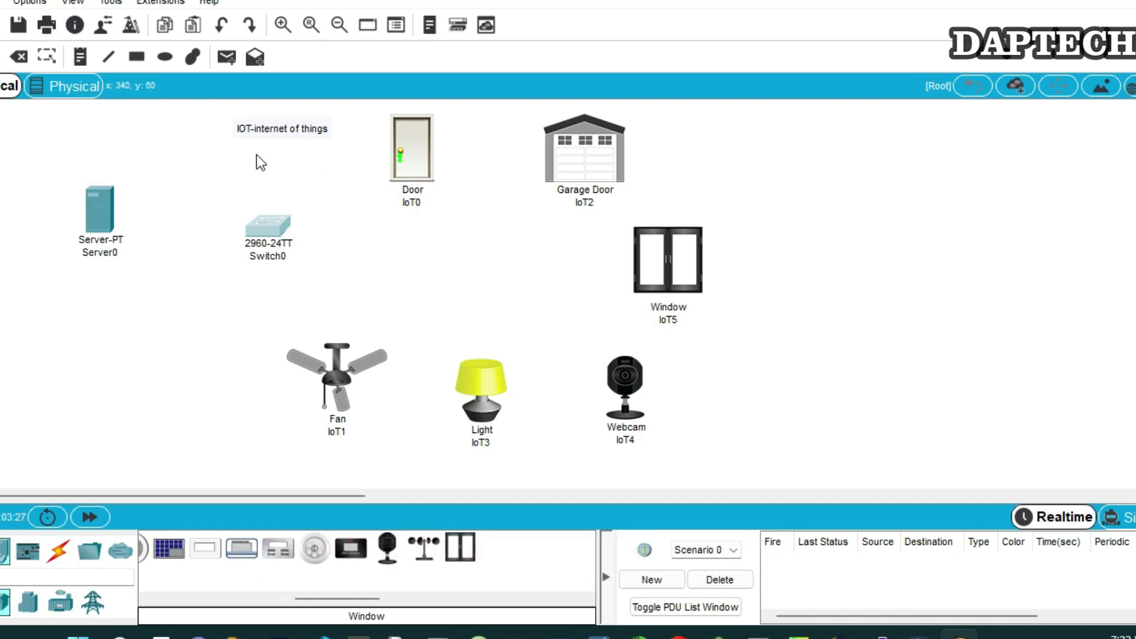
drag(108, 211, 89, 212)
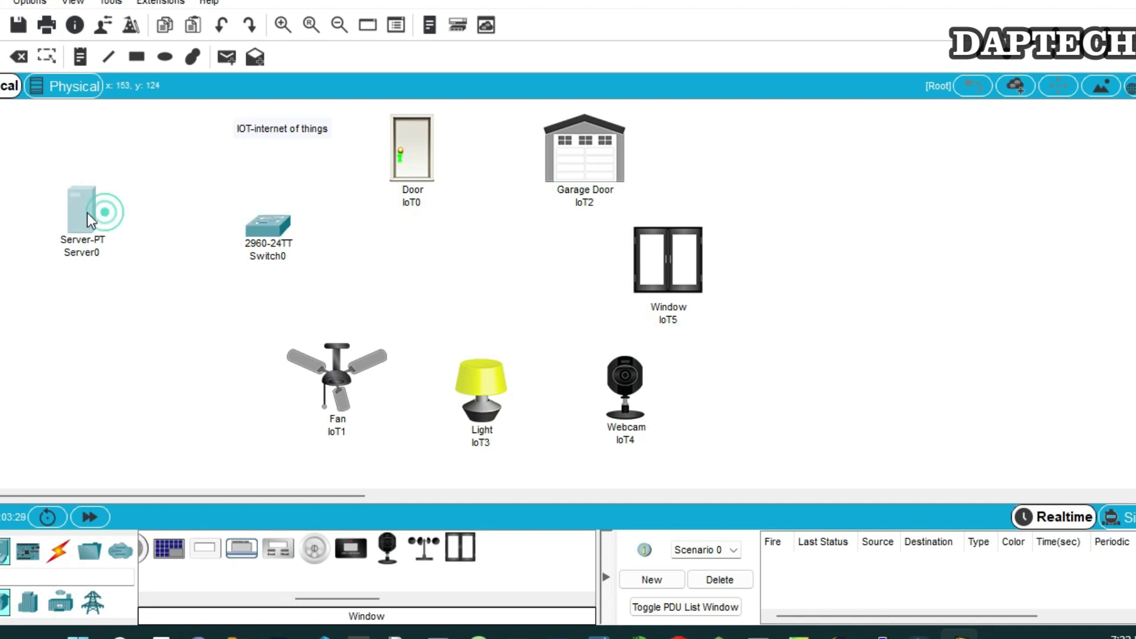
drag(265, 230, 240, 225)
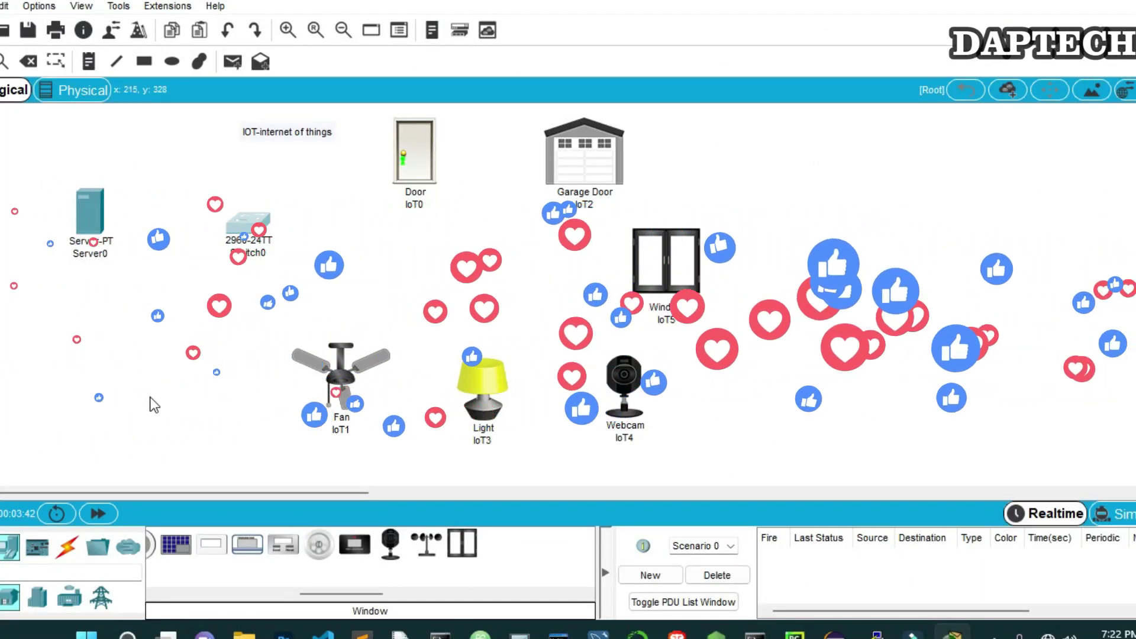
Auto-cable Server0, Door IoT0 and the Garage Door to Switch0
click(67, 546)
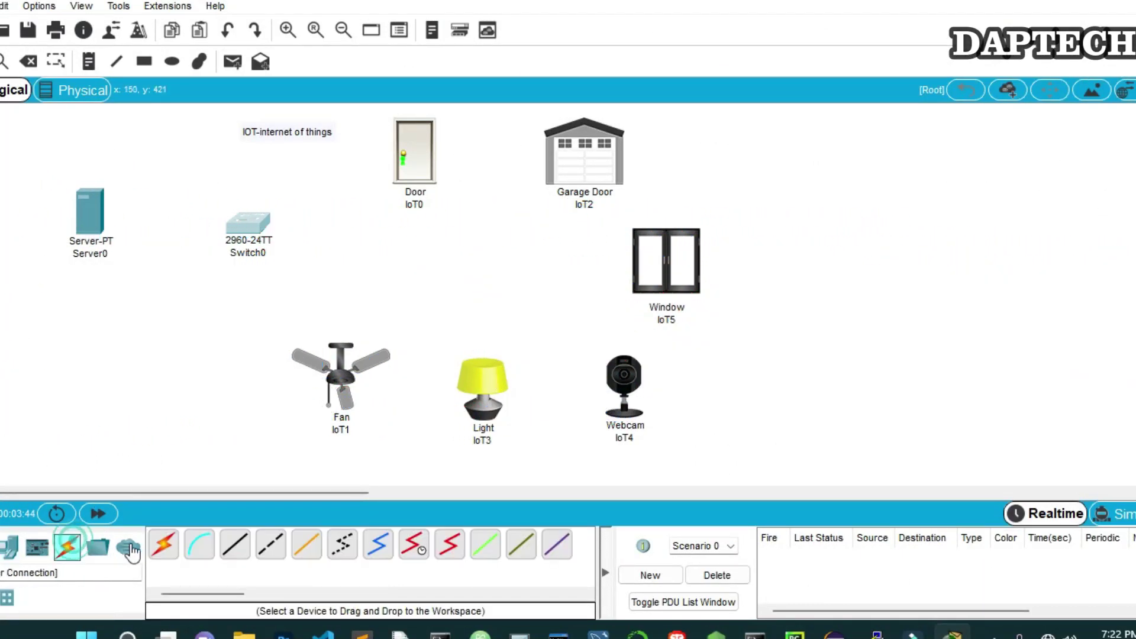
click(163, 545)
click(98, 222)
click(242, 229)
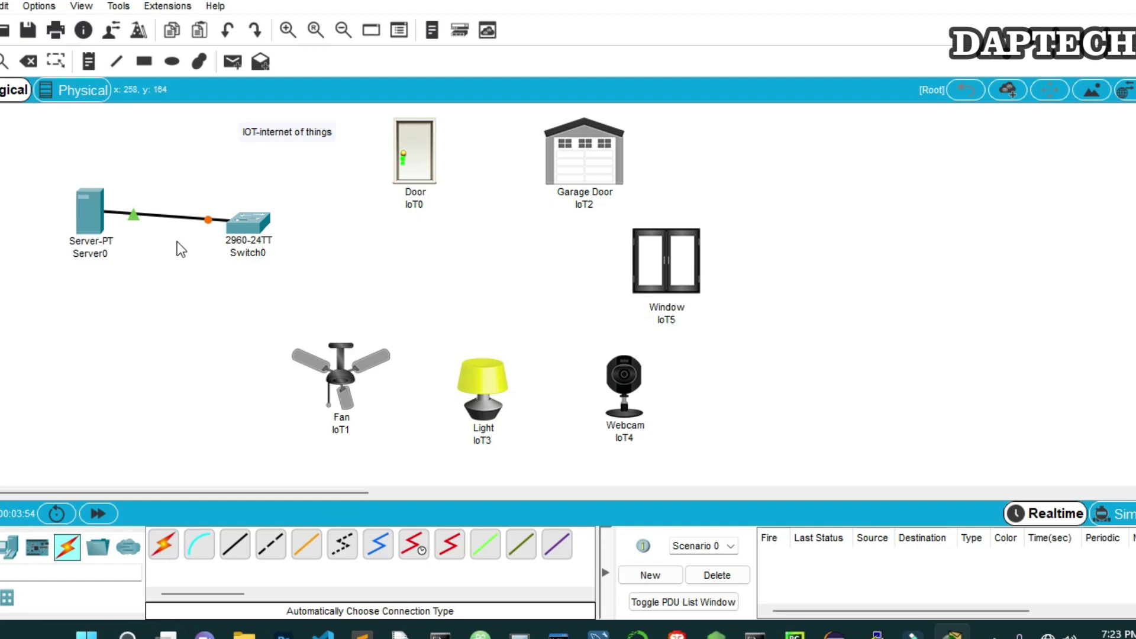
click(163, 543)
click(248, 223)
click(408, 165)
click(163, 543)
click(248, 223)
click(590, 180)
Auto-cable Window IoT5, Webcam IoT4, Light IoT3 and Fan IoT1 to Switch0
click(163, 543)
click(261, 233)
click(665, 260)
click(163, 543)
click(249, 223)
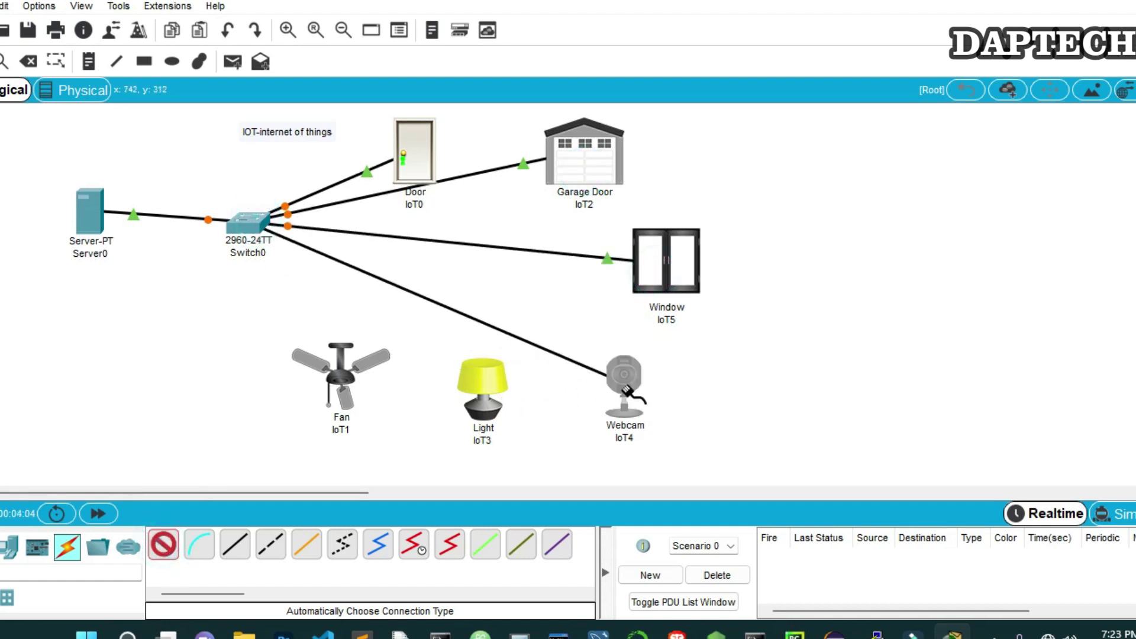
click(623, 379)
click(163, 543)
click(249, 220)
click(483, 400)
click(164, 543)
click(253, 231)
click(338, 372)
Spread the Fan, Light, Webcam, Door, Garage Door, Window and Server0 around the switch
drag(338, 372, 298, 383)
drag(485, 391, 457, 400)
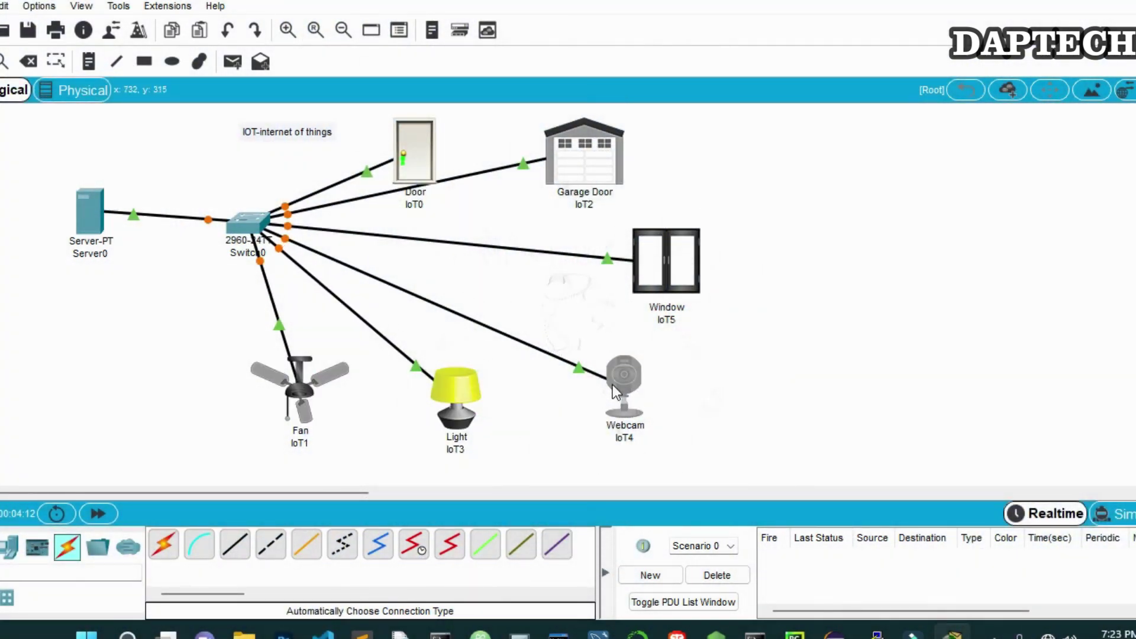
drag(612, 385, 605, 388)
drag(428, 154, 423, 146)
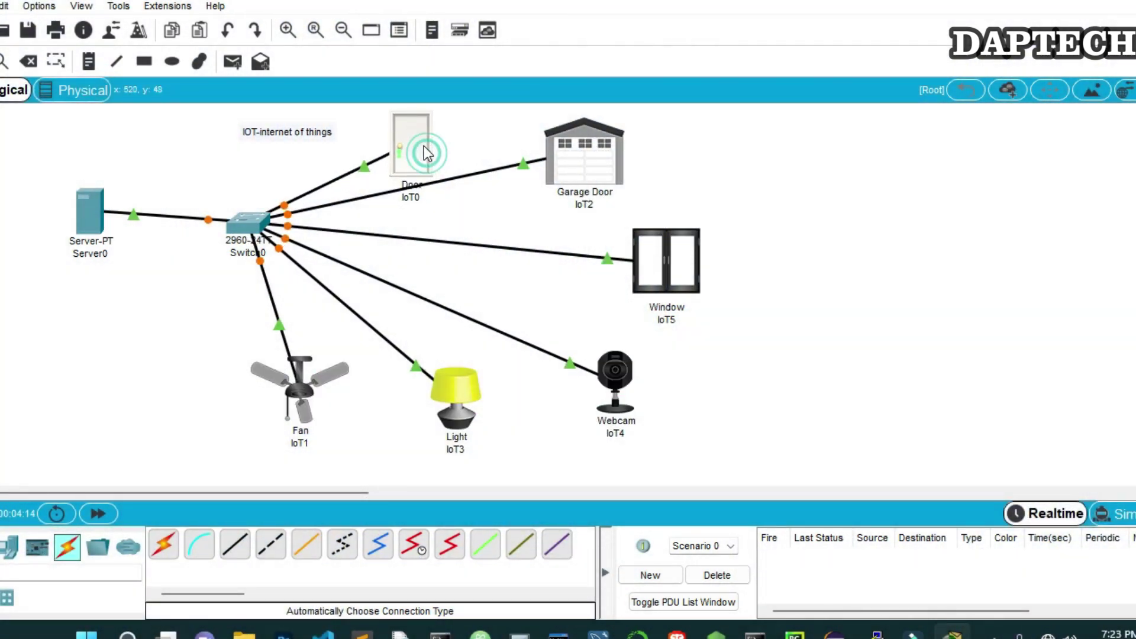
drag(581, 166, 584, 180)
drag(666, 271, 655, 288)
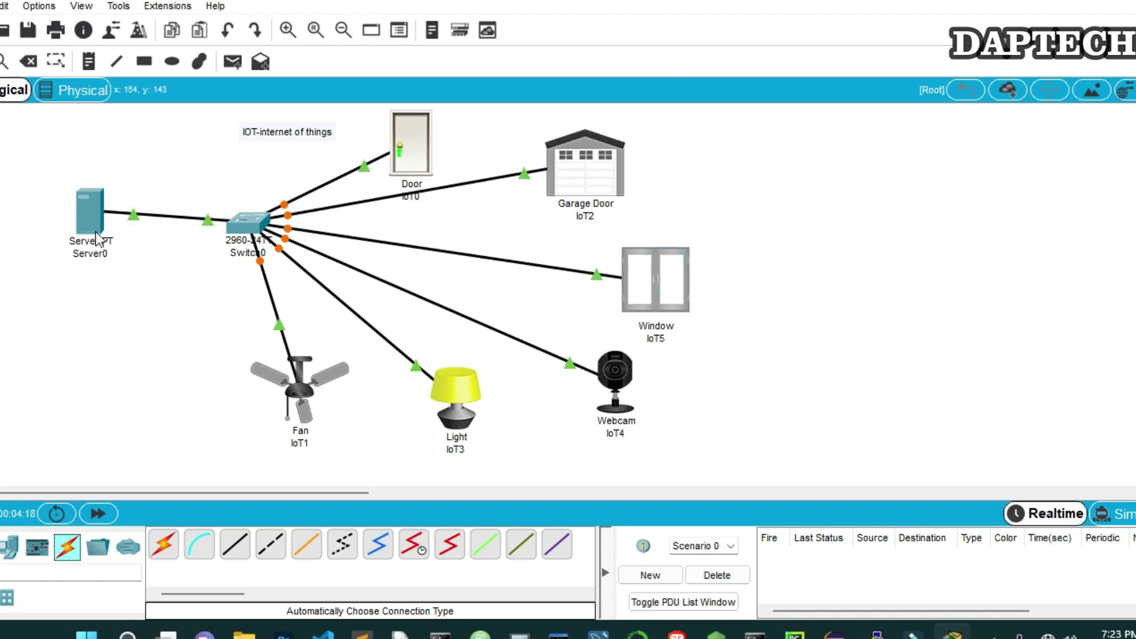
drag(94, 230, 70, 226)
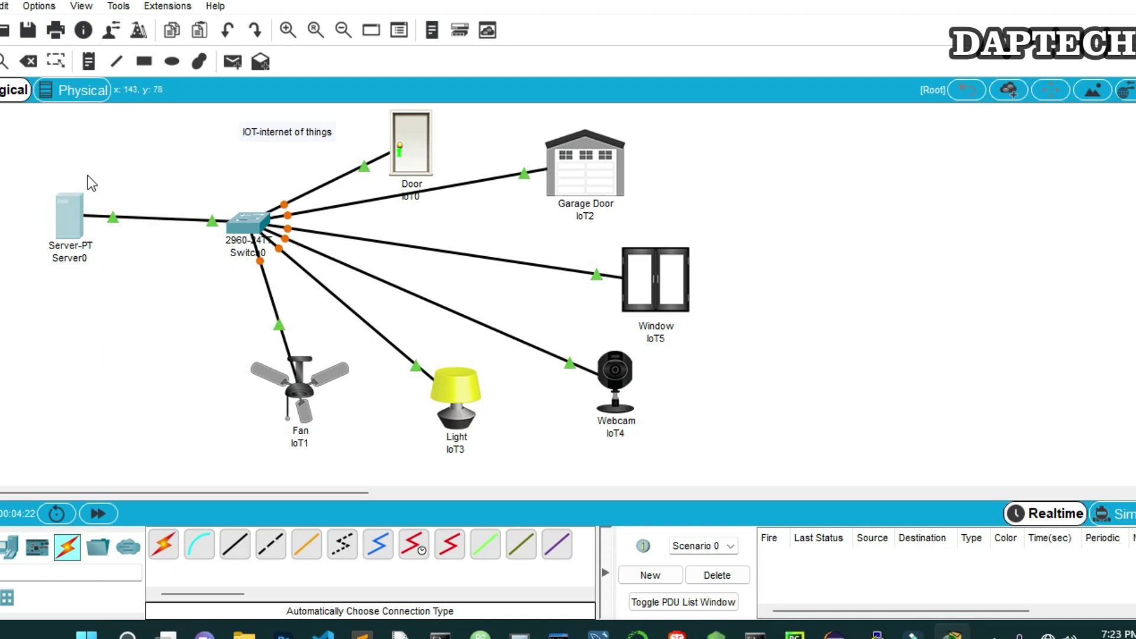
Shift Server0 further left and add a note reading 192.168.10.0 above it
click(115, 321)
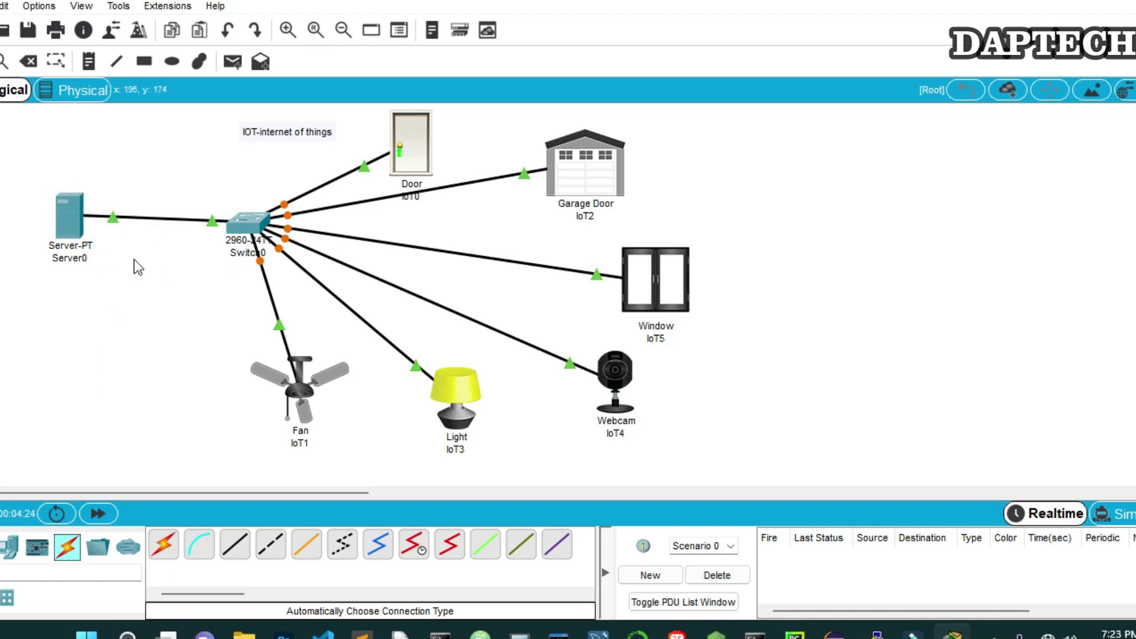
drag(80, 217, 63, 218)
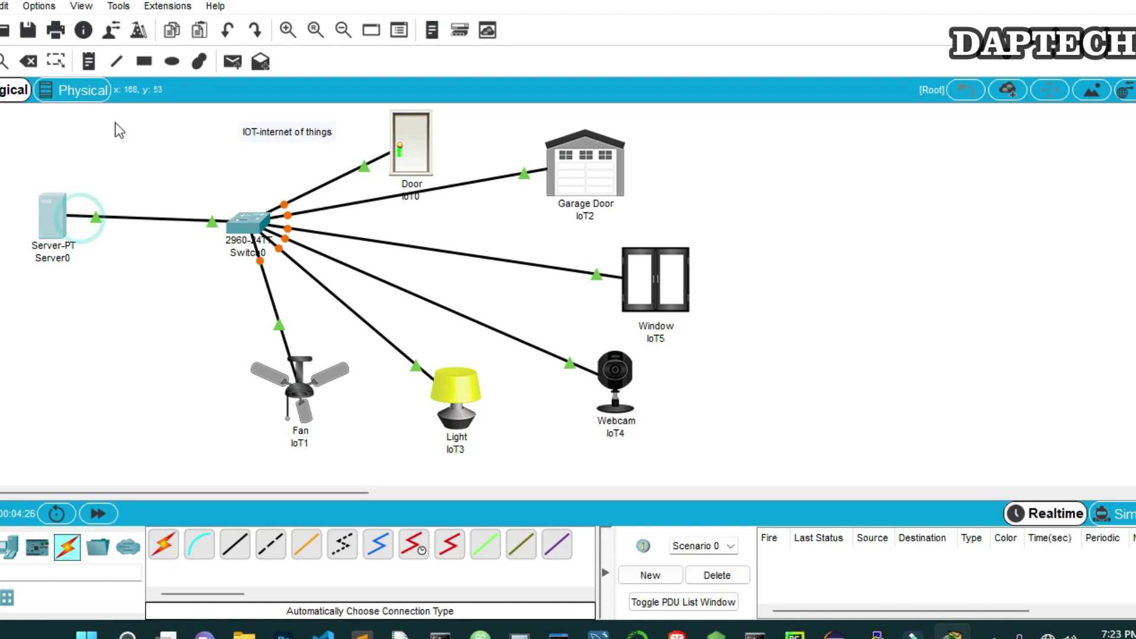
click(89, 61)
click(100, 167)
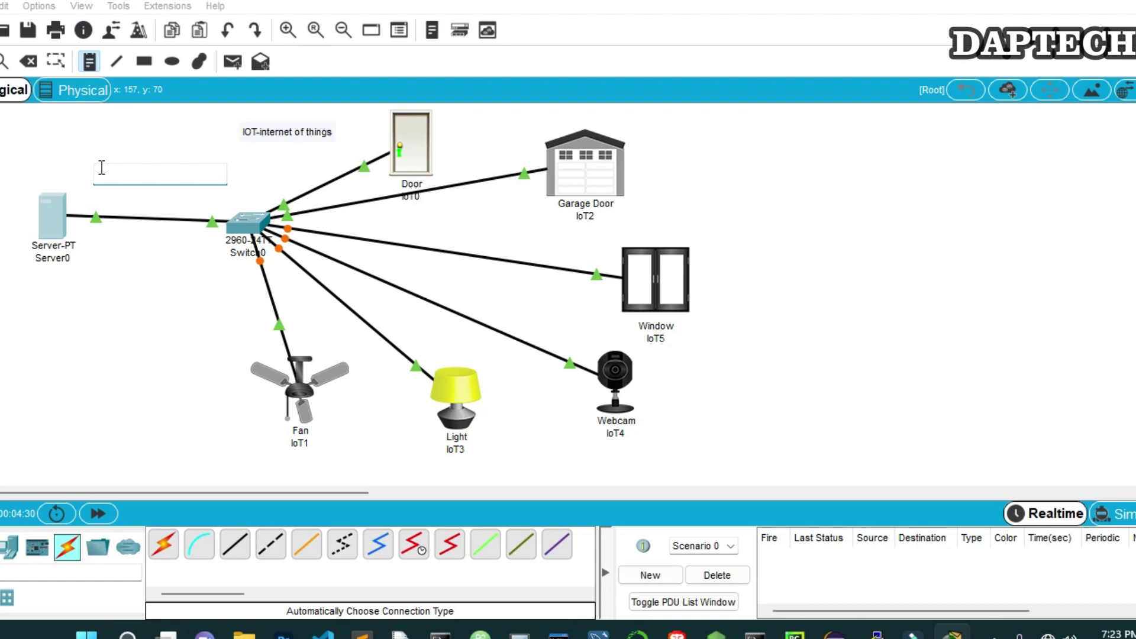
text(192.168.10.0)
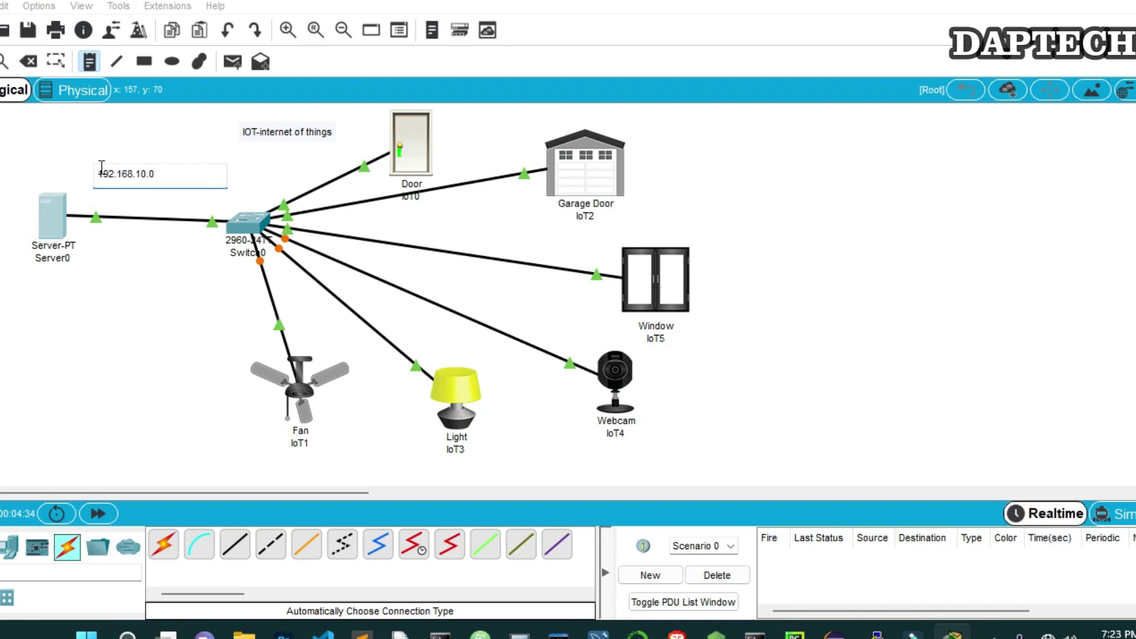
click(100, 261)
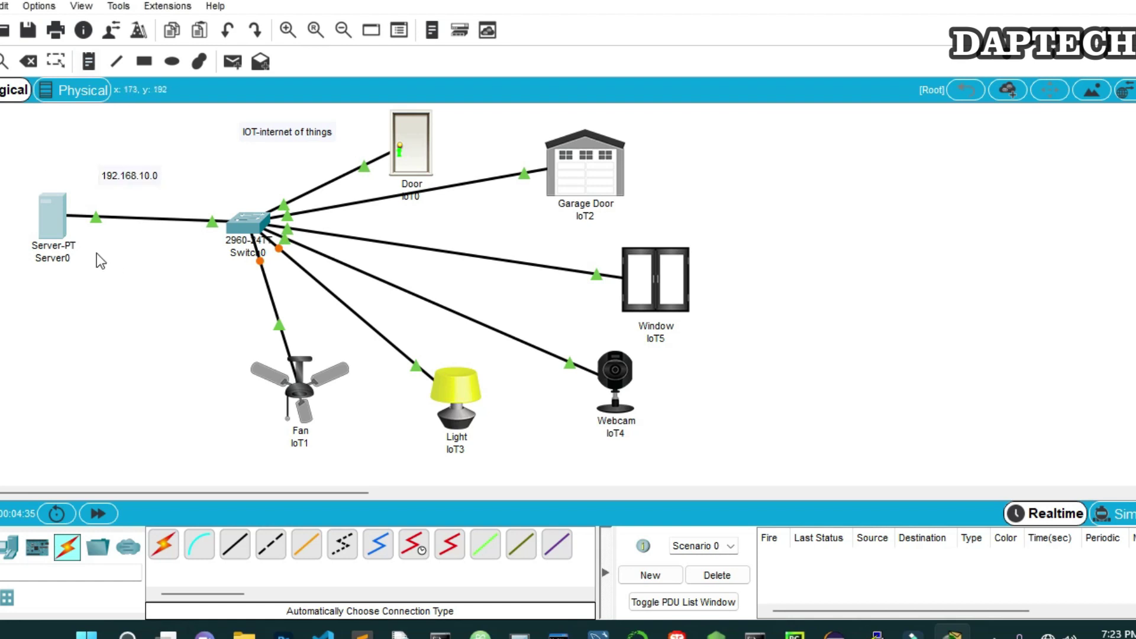
Set Server0 to 192.168.10.2, mask 255.255.255.0, gateway 192.168.10.1, DNS 192.168.10.242
click(52, 212)
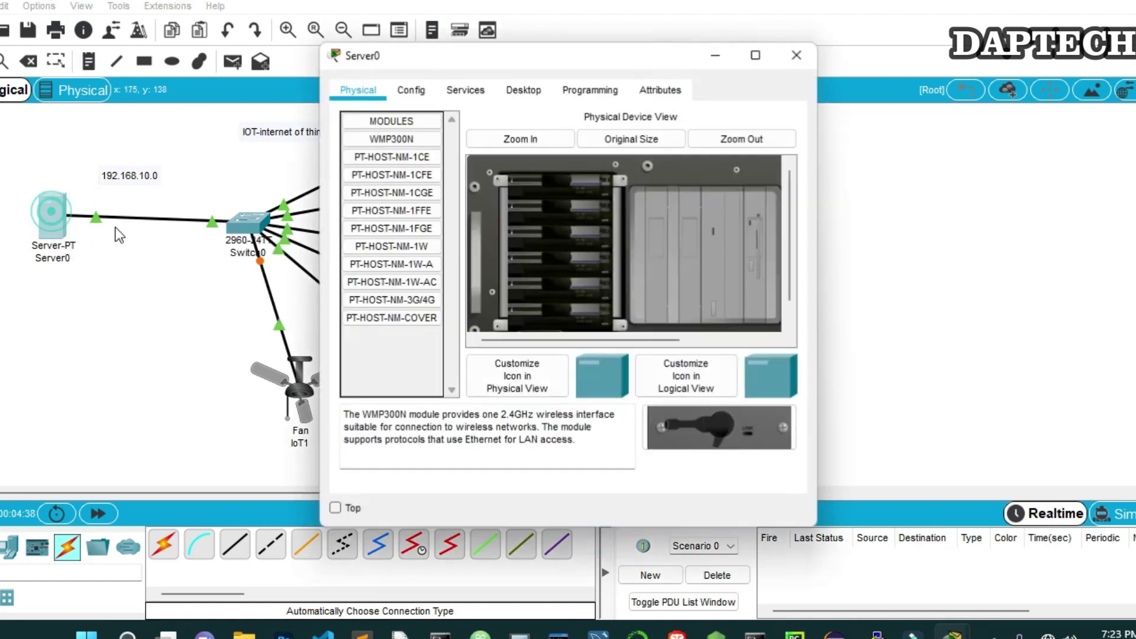
drag(475, 62, 814, 54)
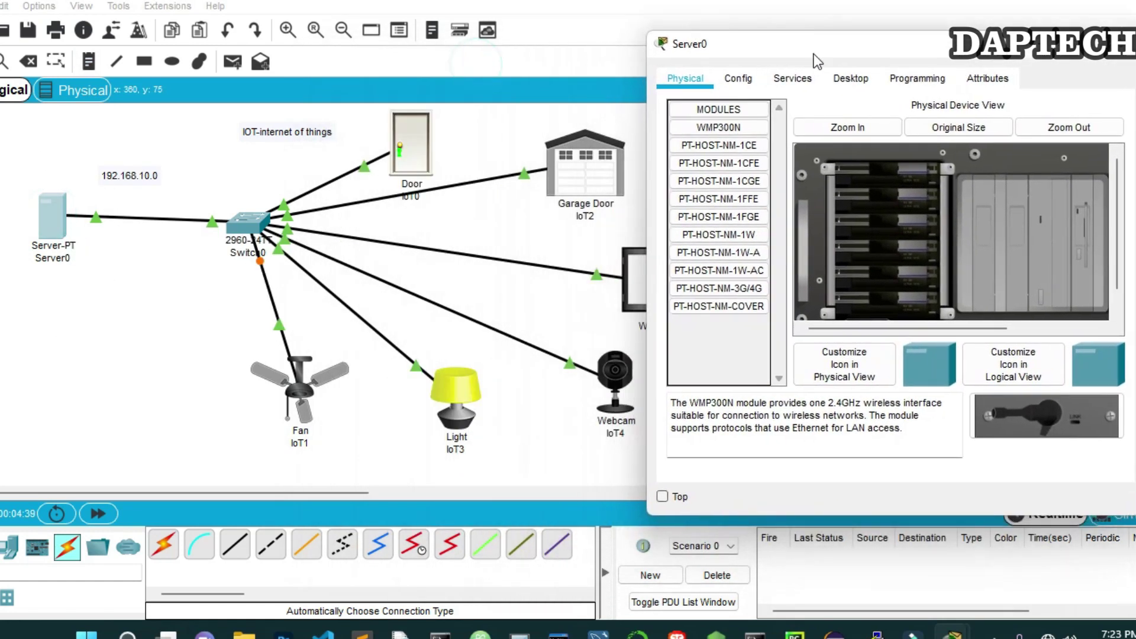
click(843, 81)
click(720, 129)
click(812, 180)
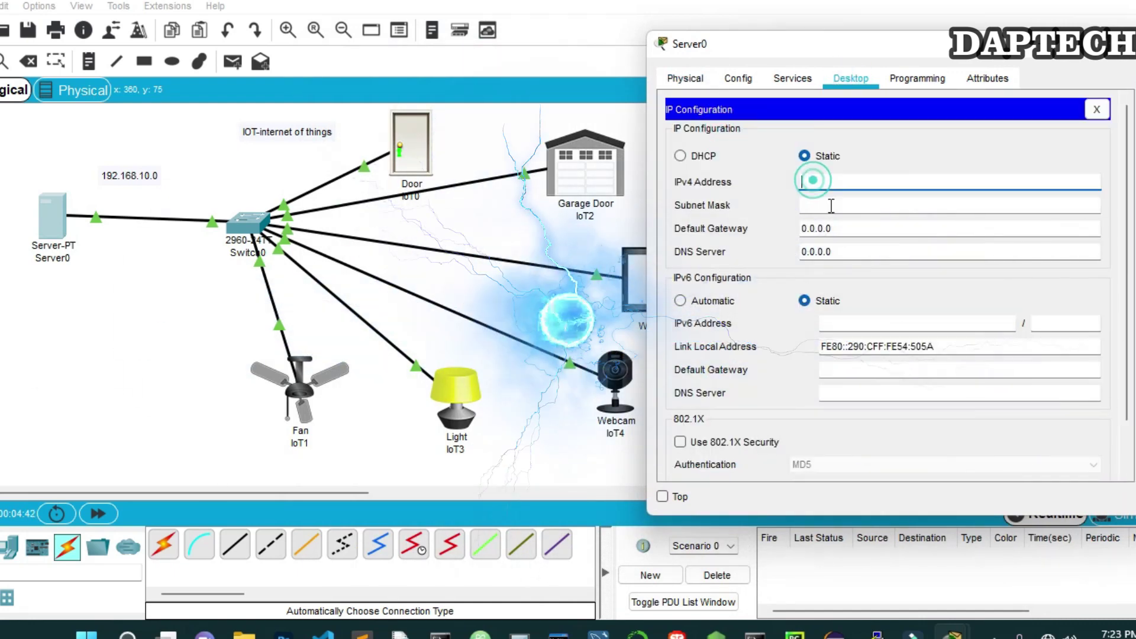
text(192.168)
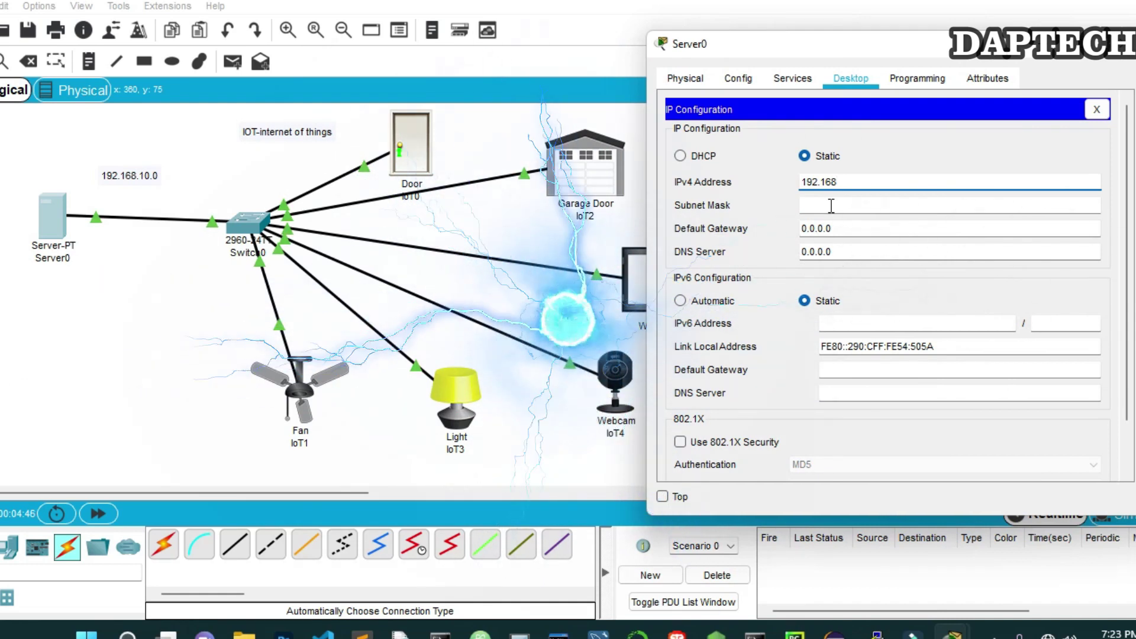
text(.10.2)
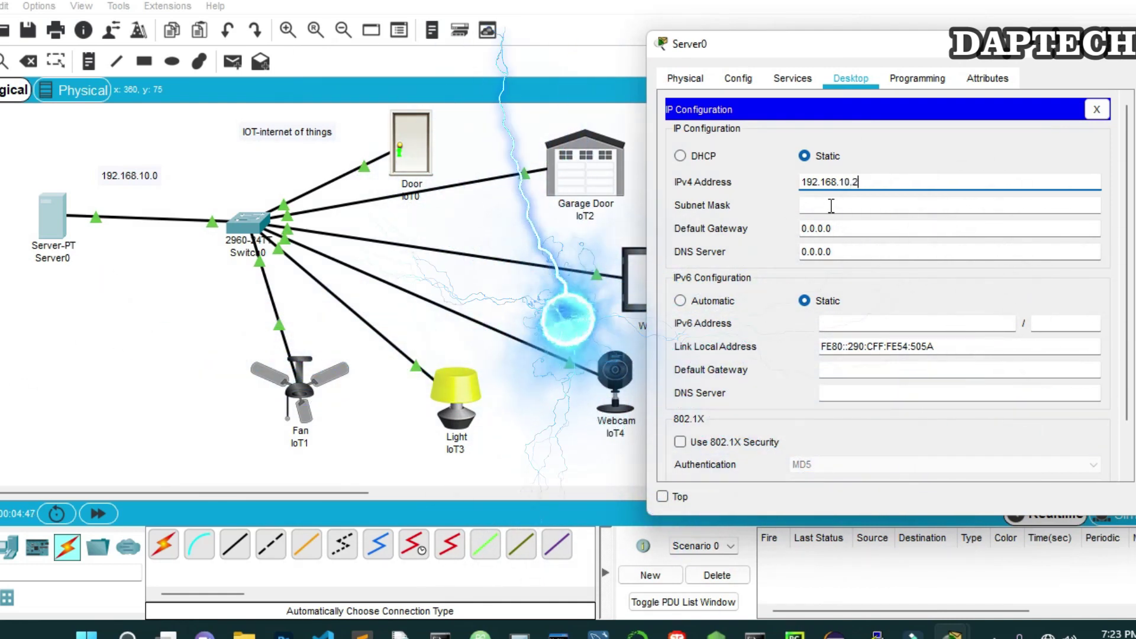
key(Tab)
key(Tab)
text(19)
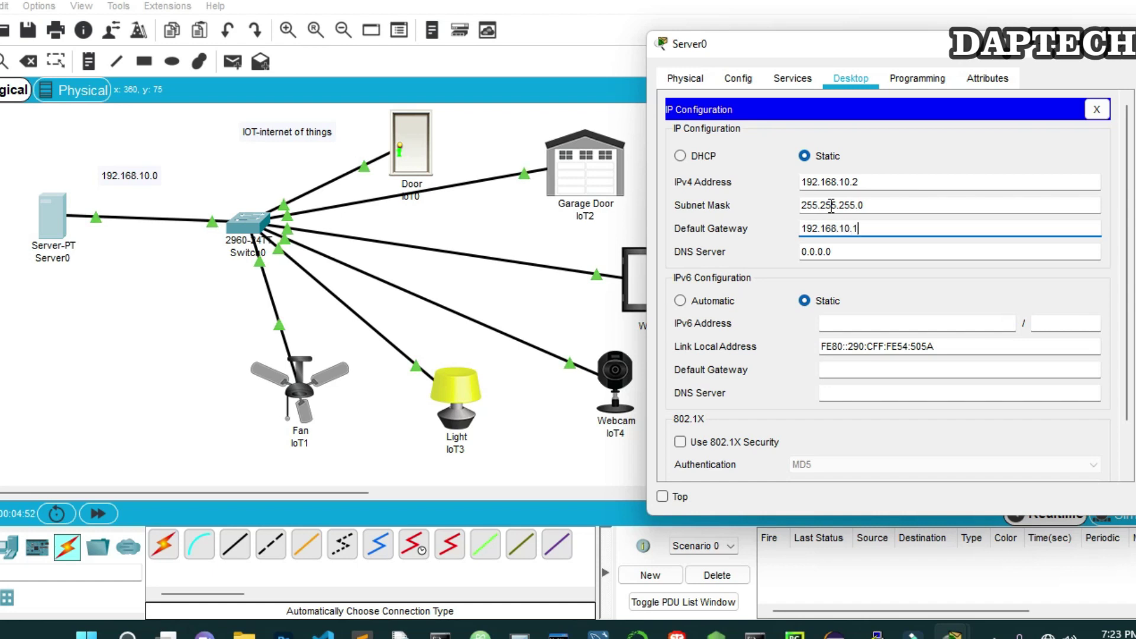
key(Tab)
text(19)
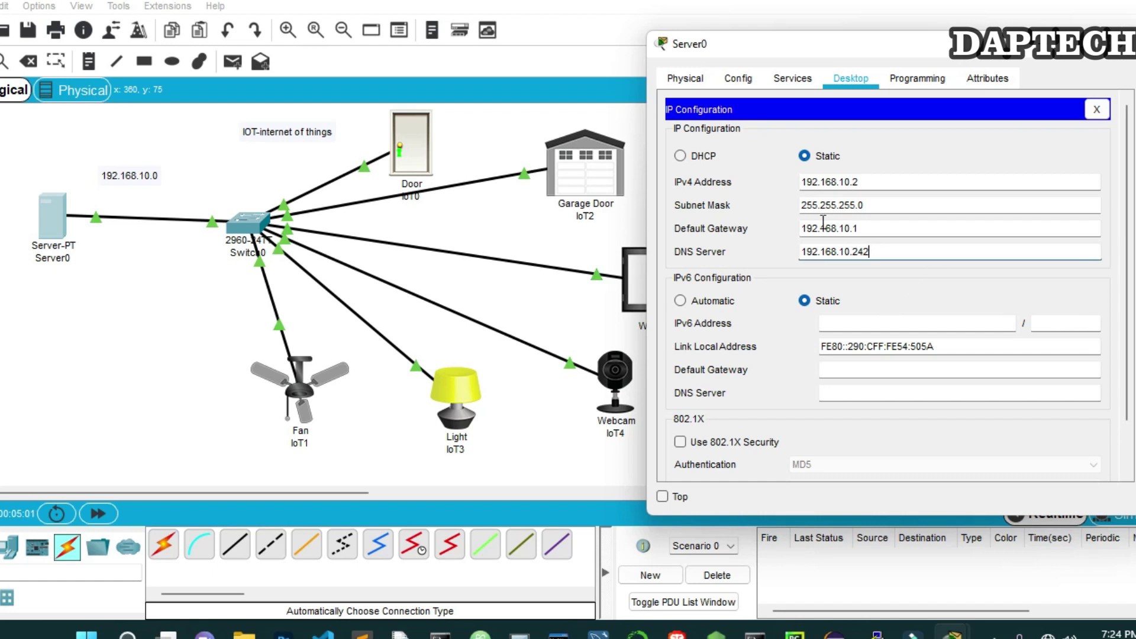
Turn Server0's DHCP service on and rename the pool to CCNA
click(1097, 110)
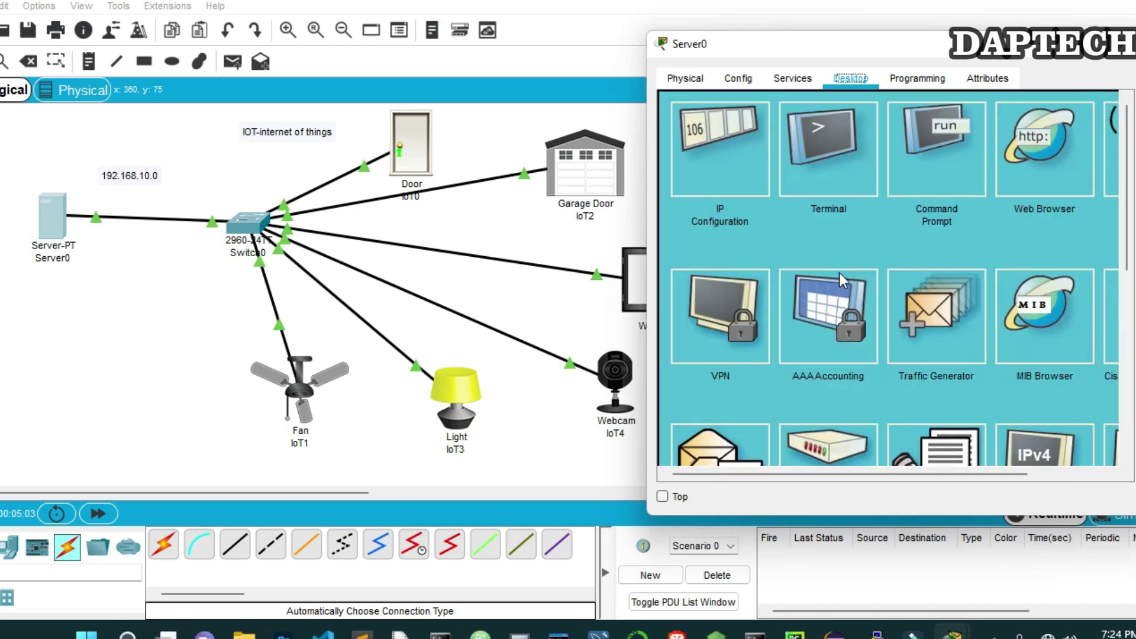
click(797, 81)
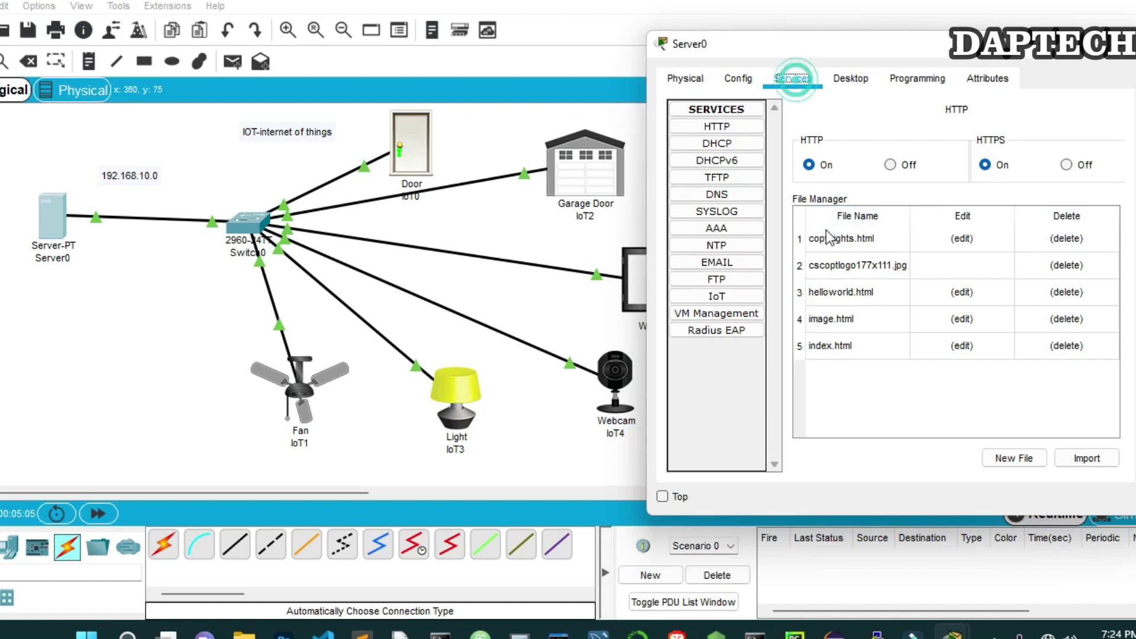
click(717, 144)
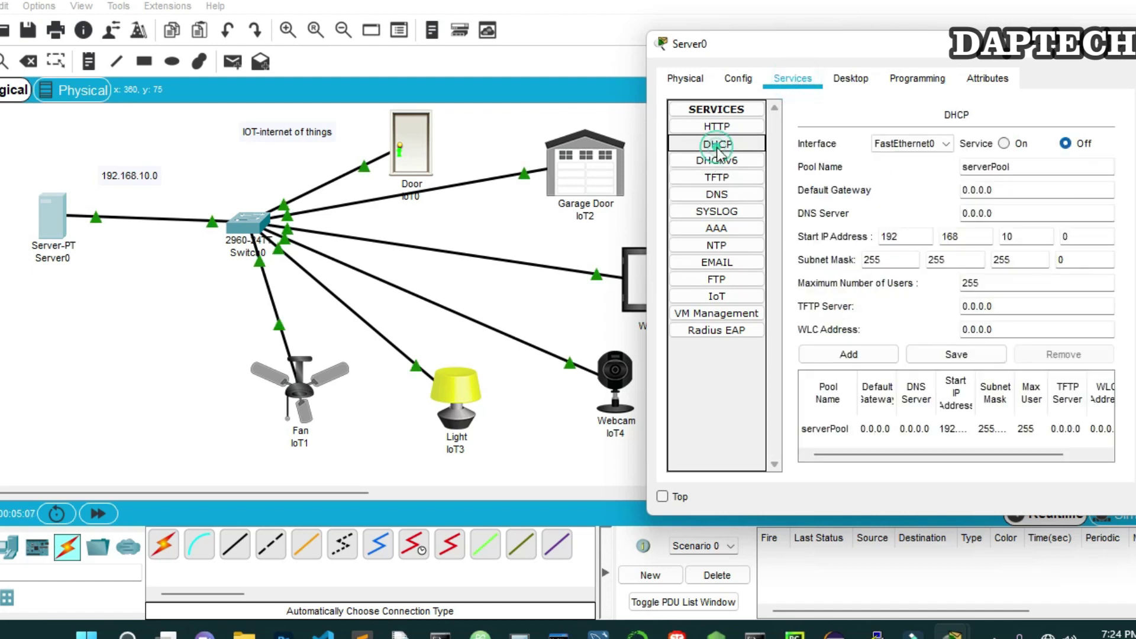
click(1004, 143)
drag(947, 167, 1032, 166)
key(BackSpace)
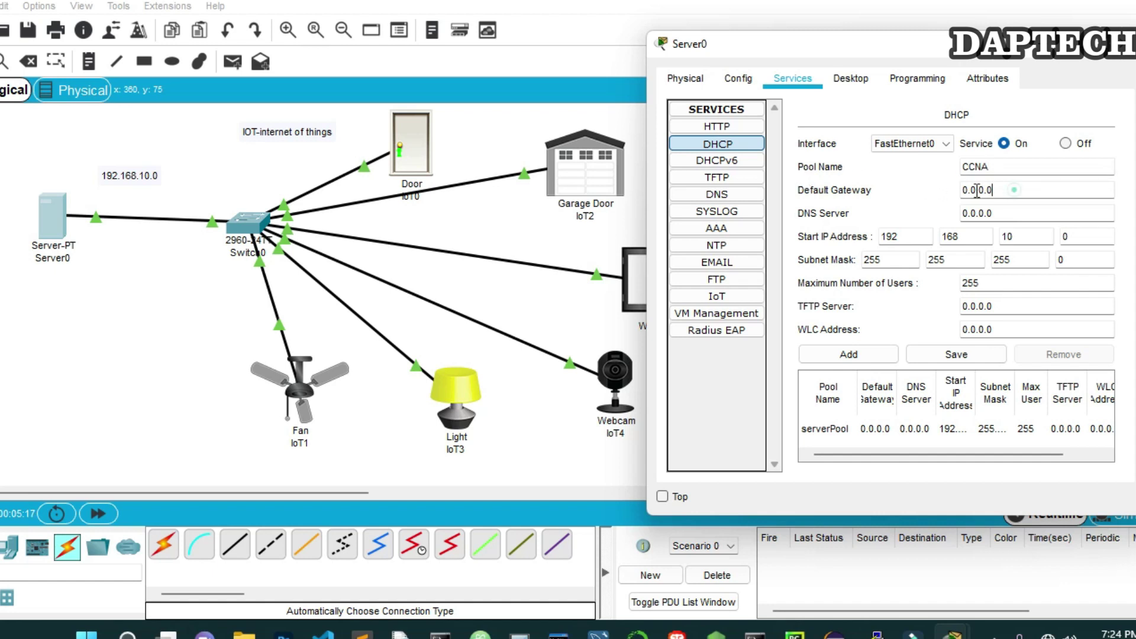
Give the CCNA pool gateway 192.168.10.1 and DNS 192.168.10.242, then add it, dismissing the DNS error
click(1014, 190)
key(BackSpace)
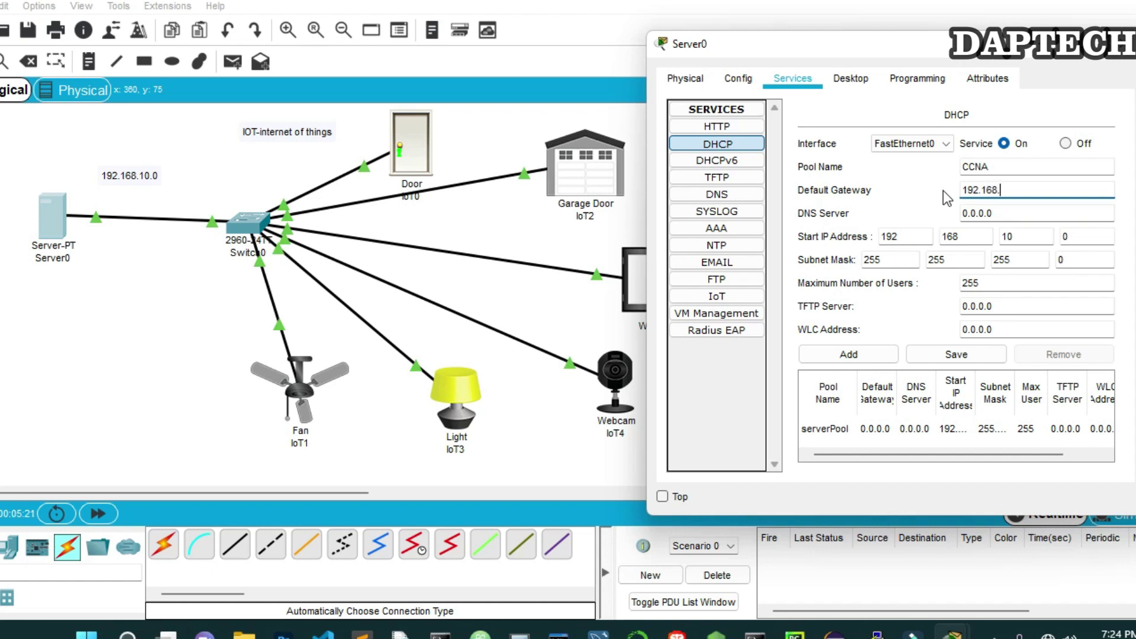
key(Tab)
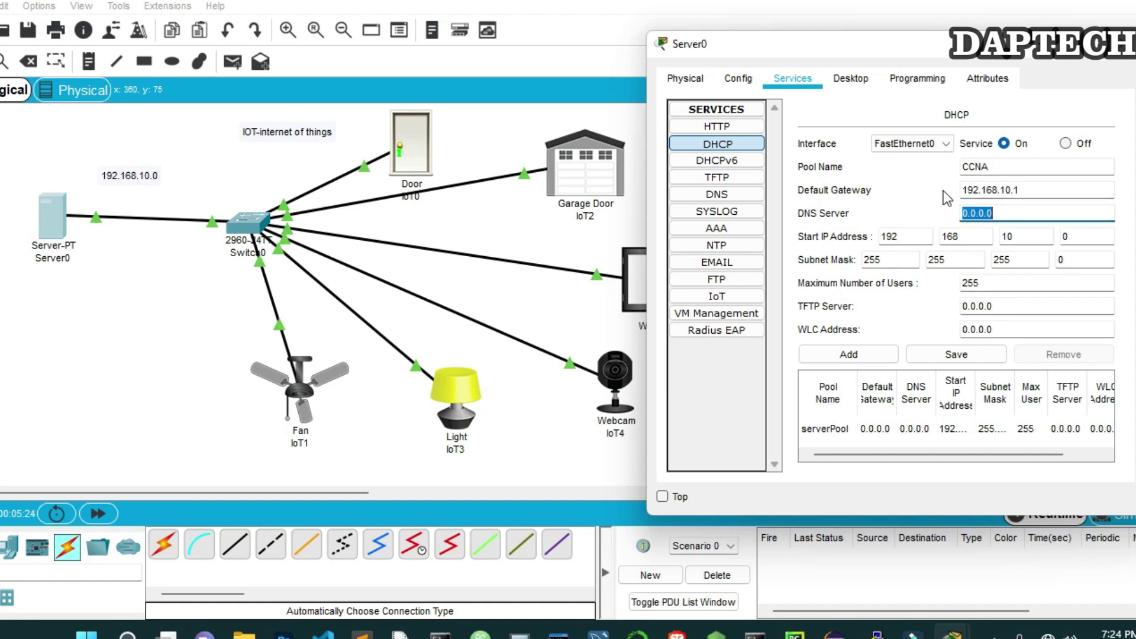
text(192.168.242)
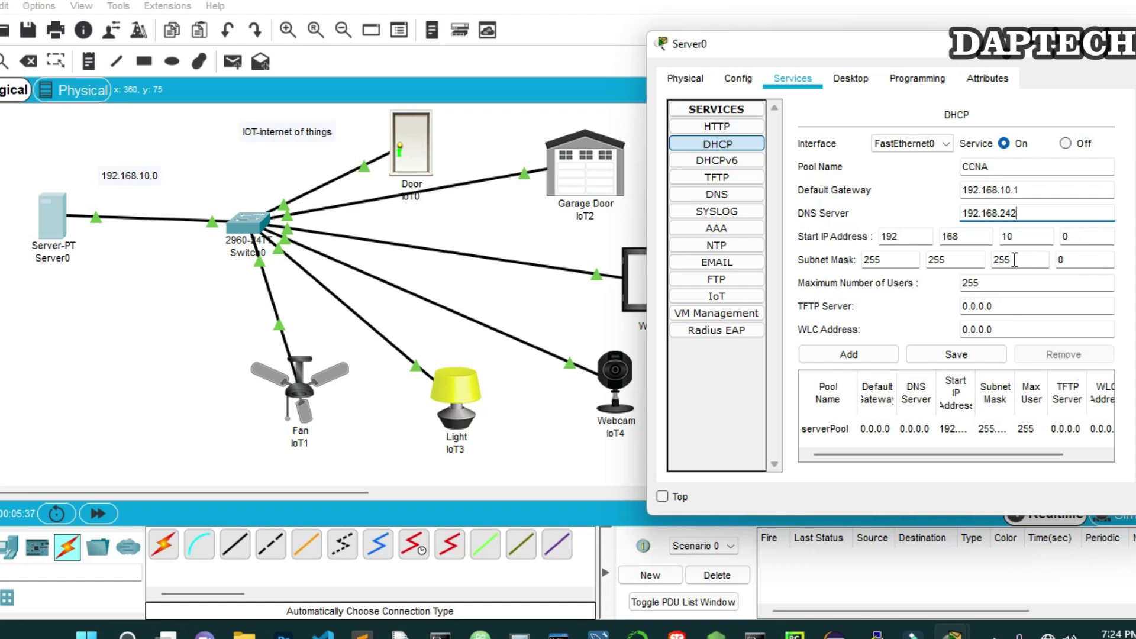
click(859, 357)
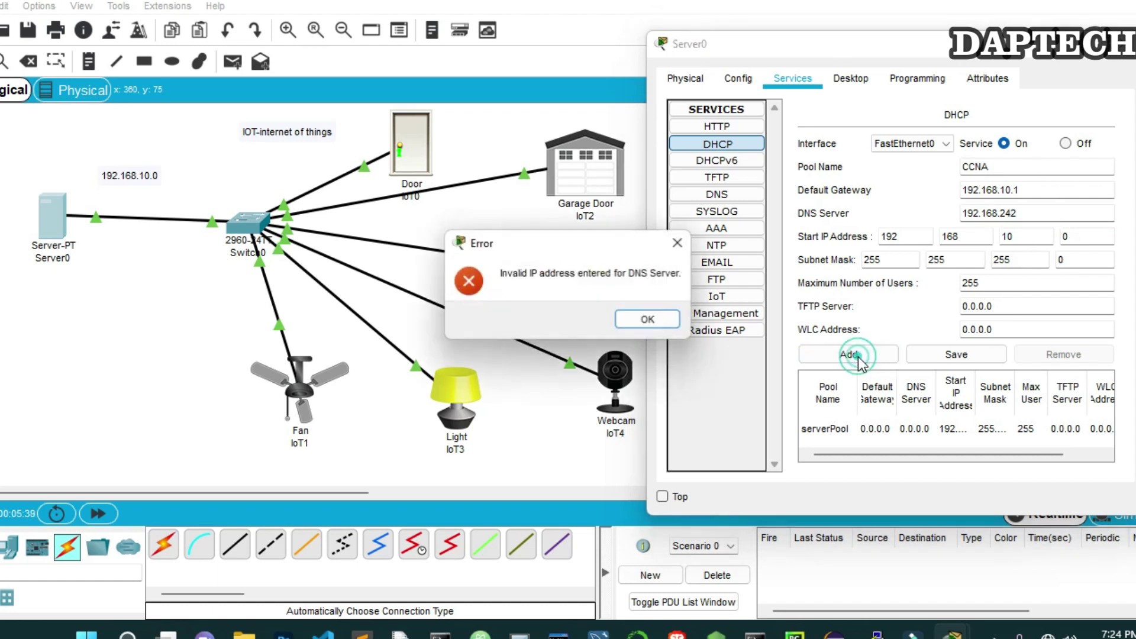
click(678, 244)
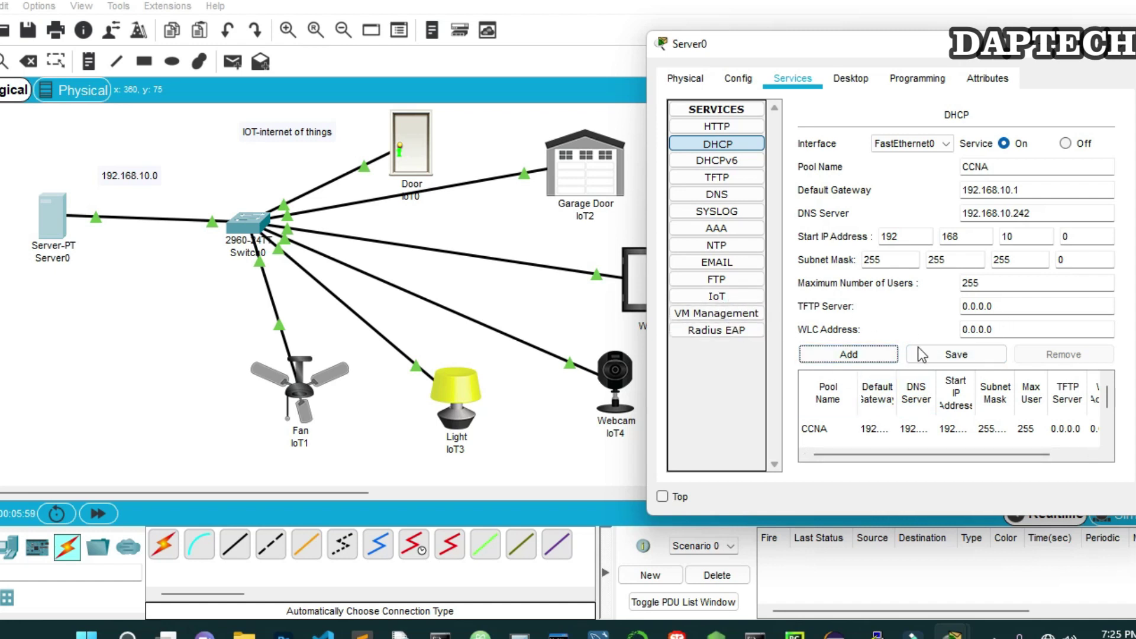
Turn Server0's IoT Registration Server on and scroll the Desktop apps to IoT Monitor
click(717, 297)
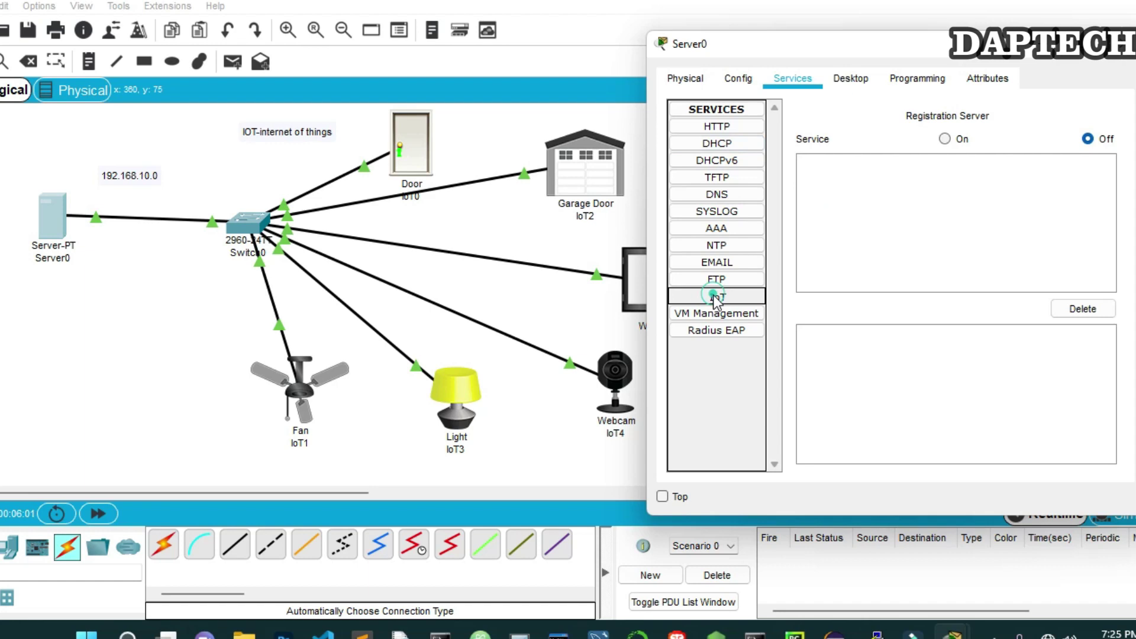
click(944, 138)
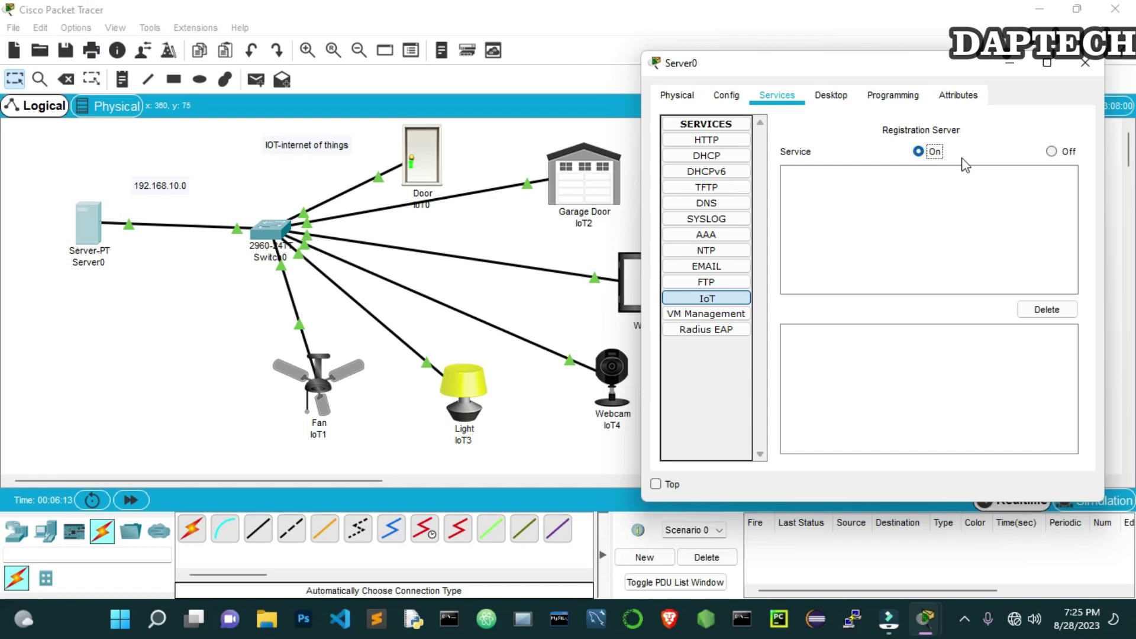
click(836, 100)
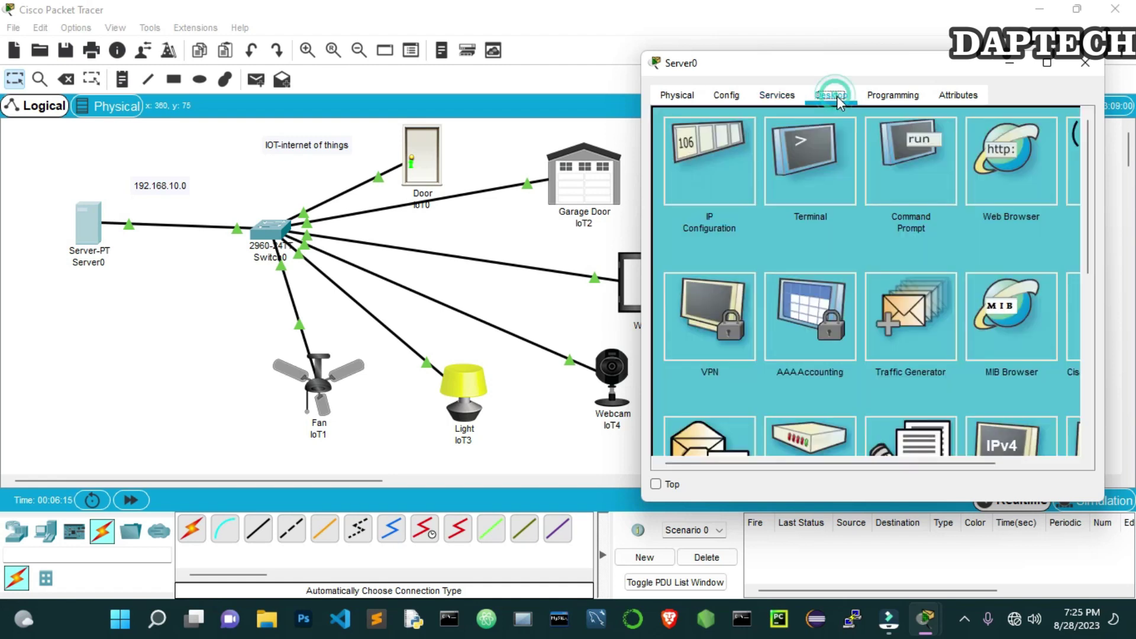
scroll(905, 268, down, 2)
scroll(946, 265, down, 2)
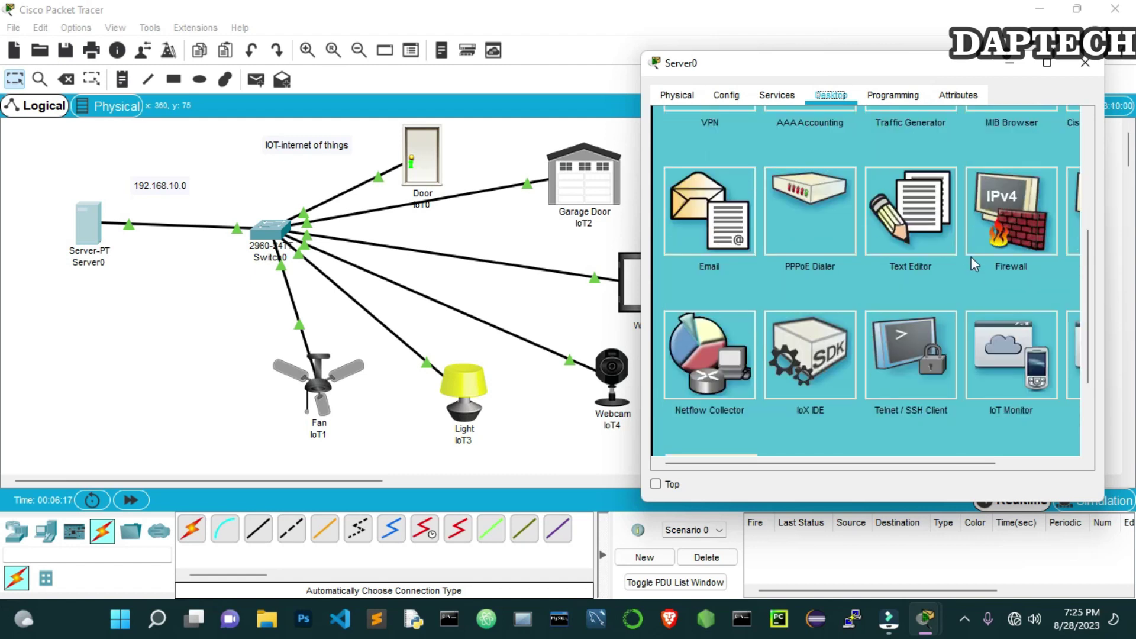
Set the IoT Monitor server address to 192.168.10.2 and log in
click(1007, 371)
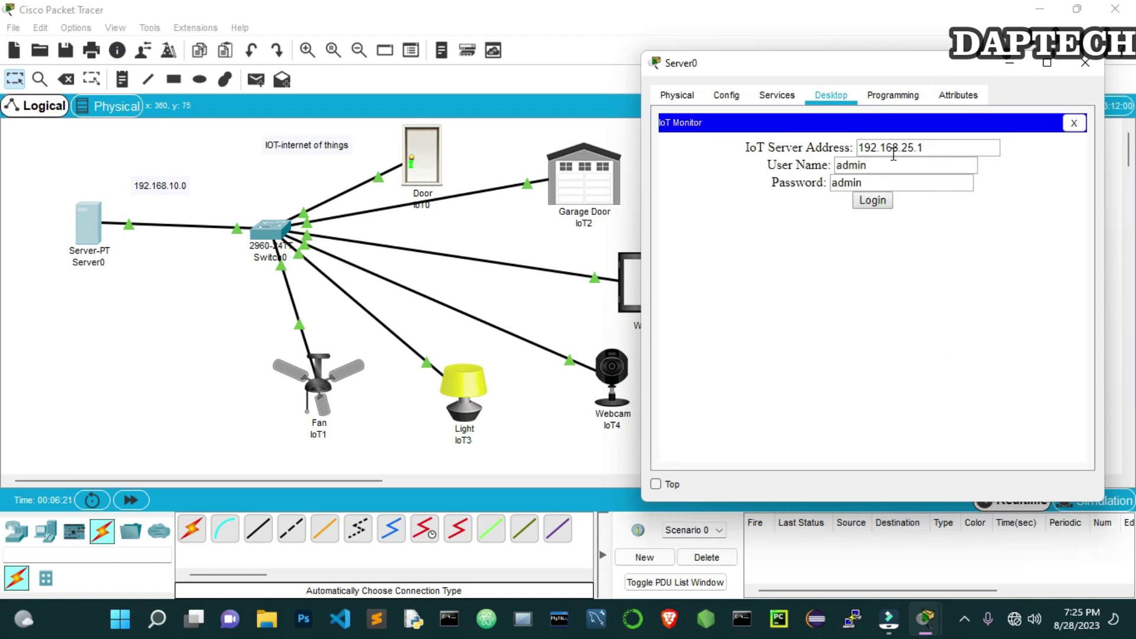
triple_click(939, 153)
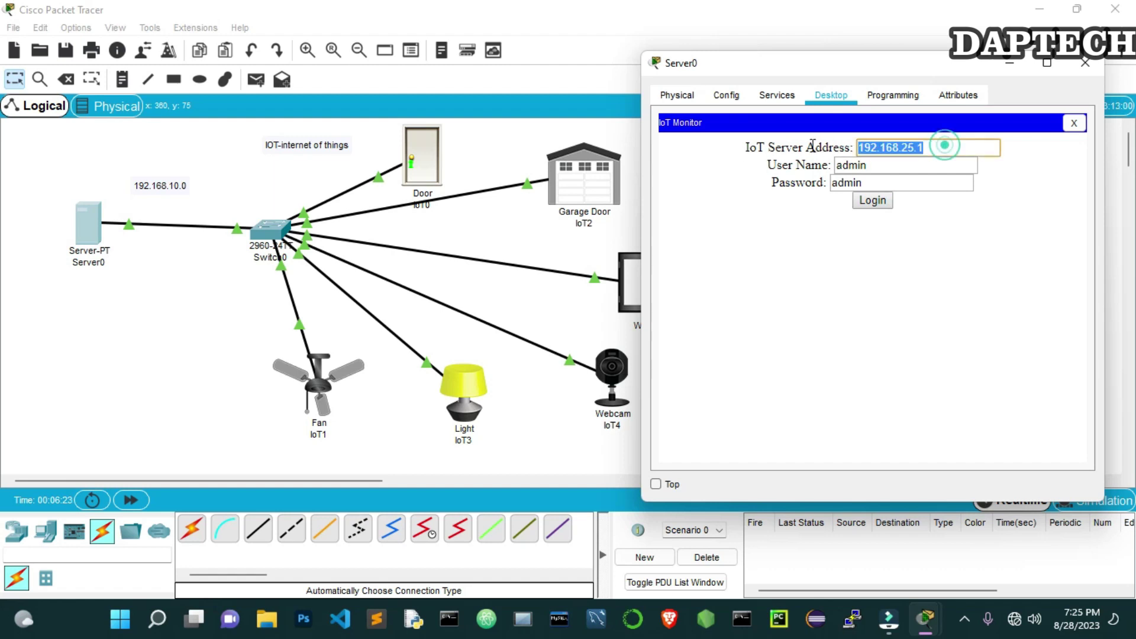
key(BackSpace)
text(192.16)
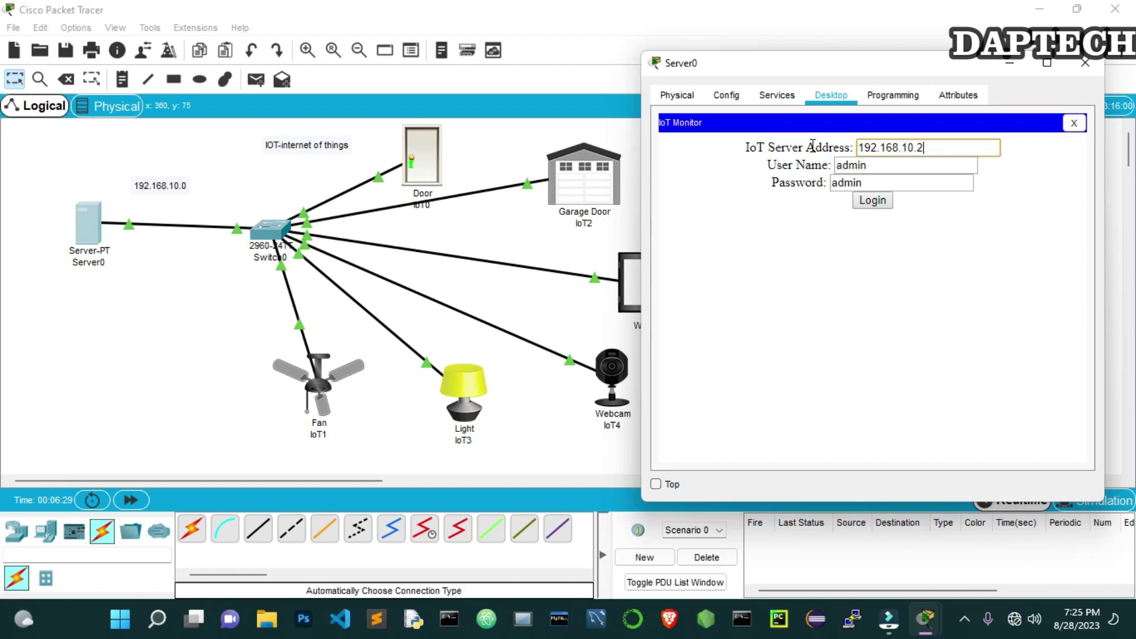
click(874, 202)
Sign up a new registration account with a username and password
click(826, 281)
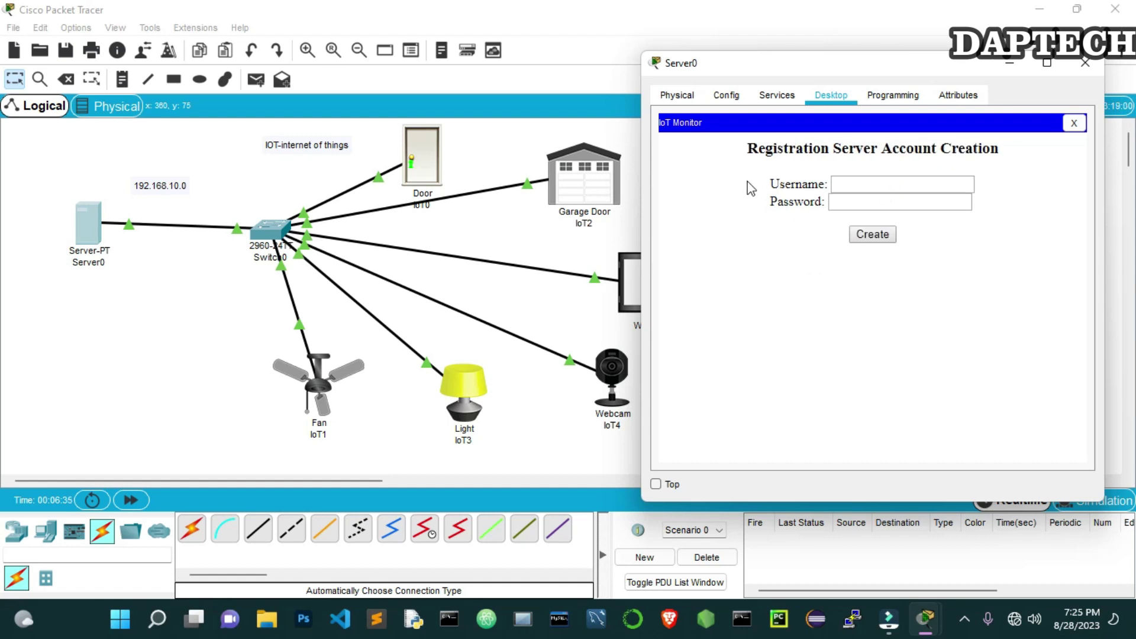
click(859, 187)
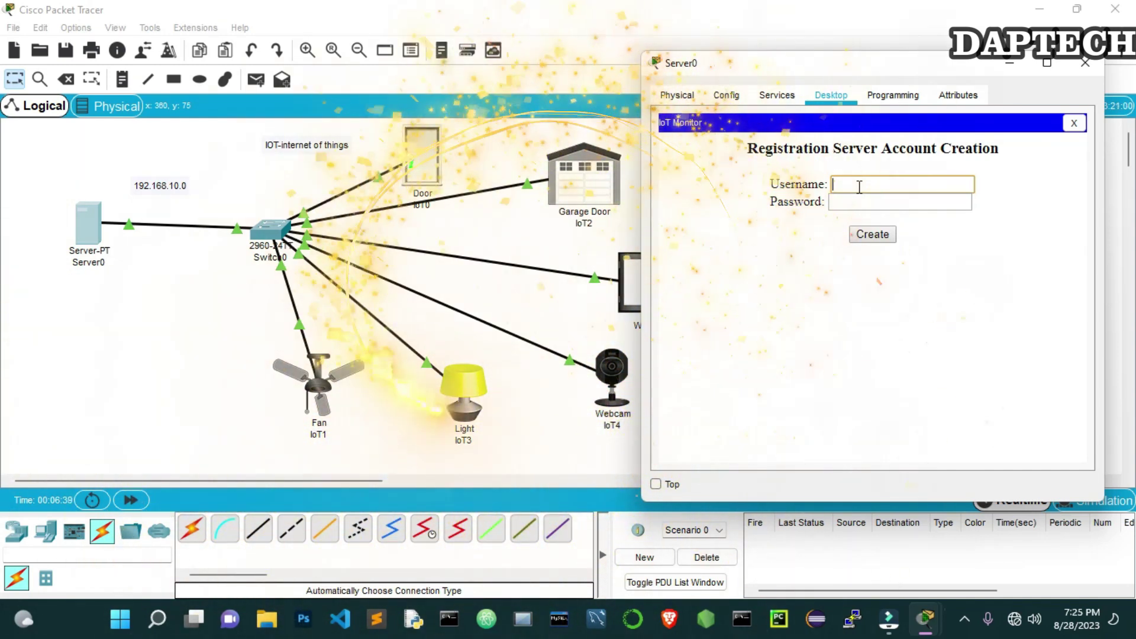
text(user1)
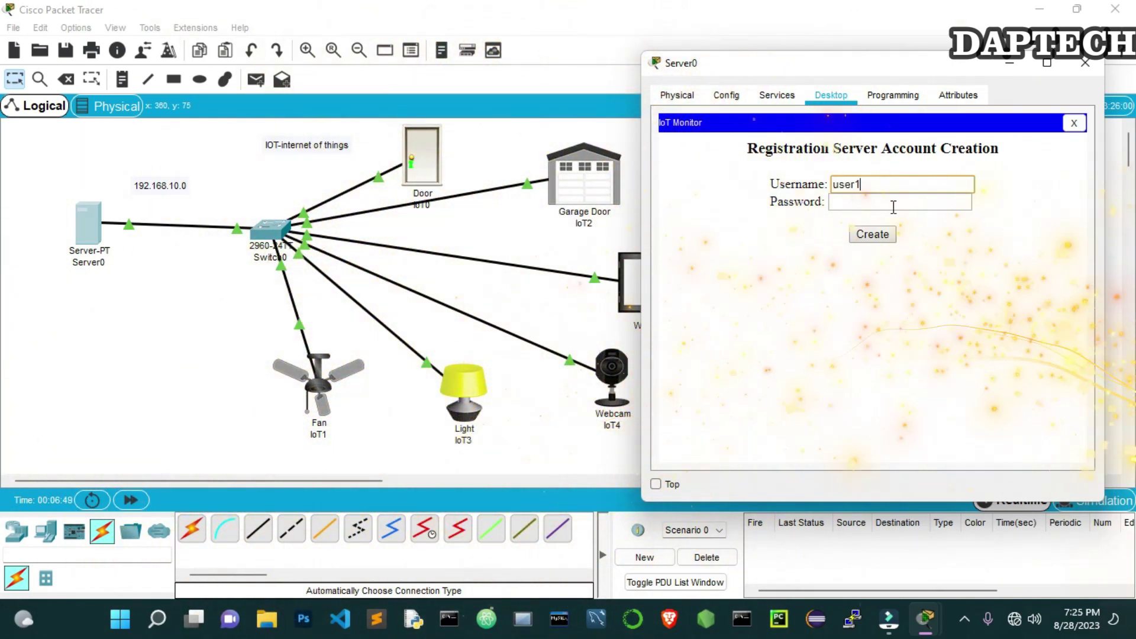
click(851, 205)
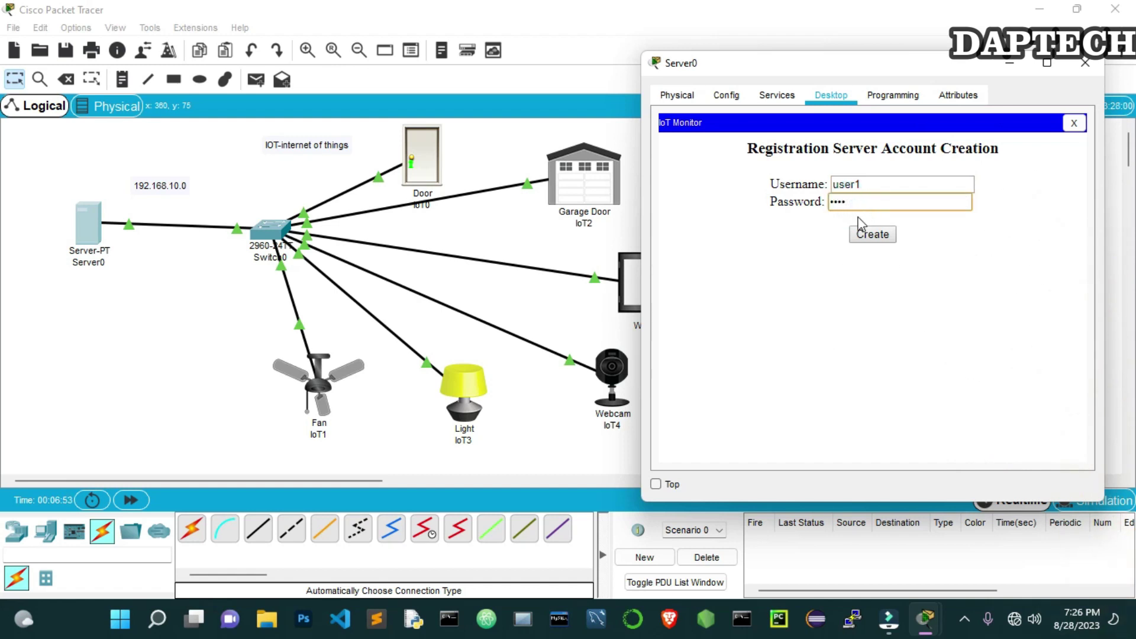
click(882, 233)
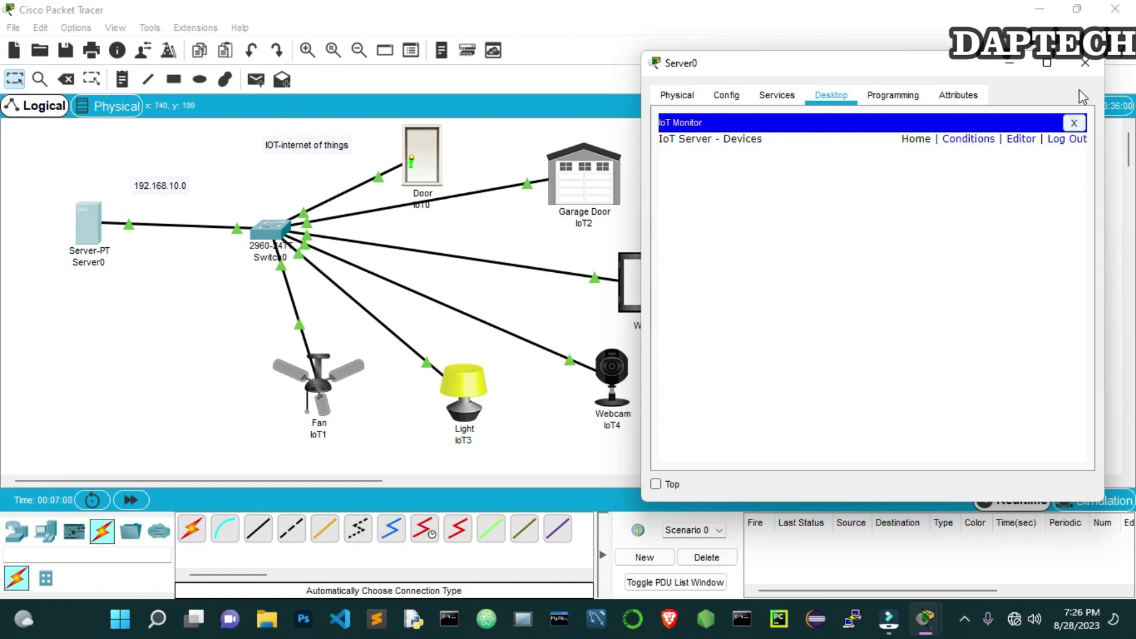
Close the server window and nudge Fan IoT1 and the Light slightly left
click(1085, 63)
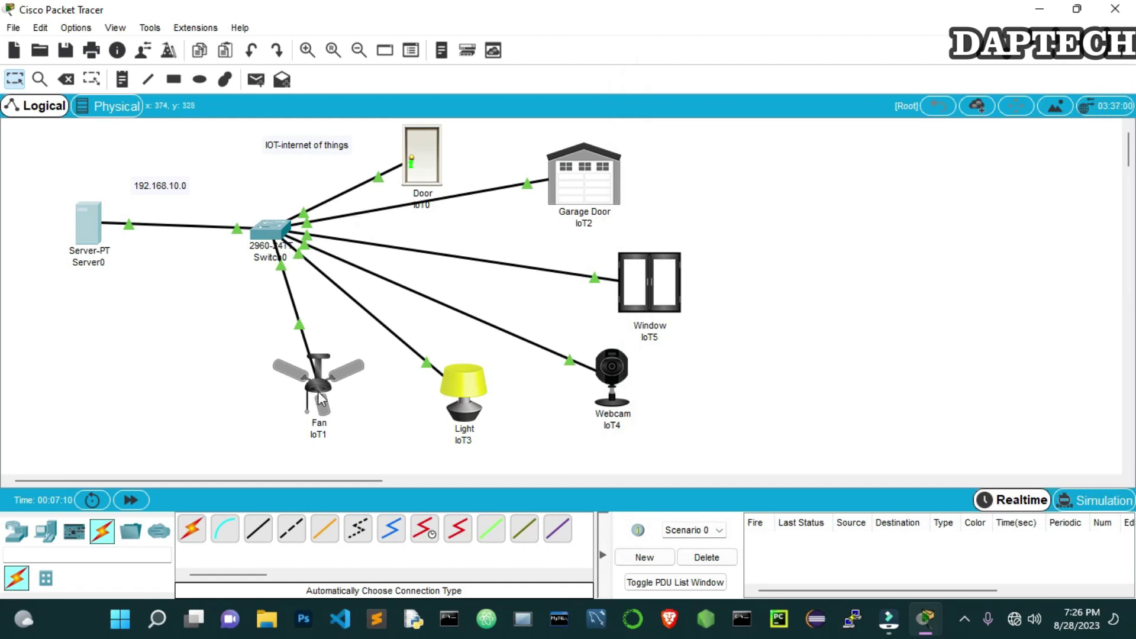
drag(325, 391, 305, 394)
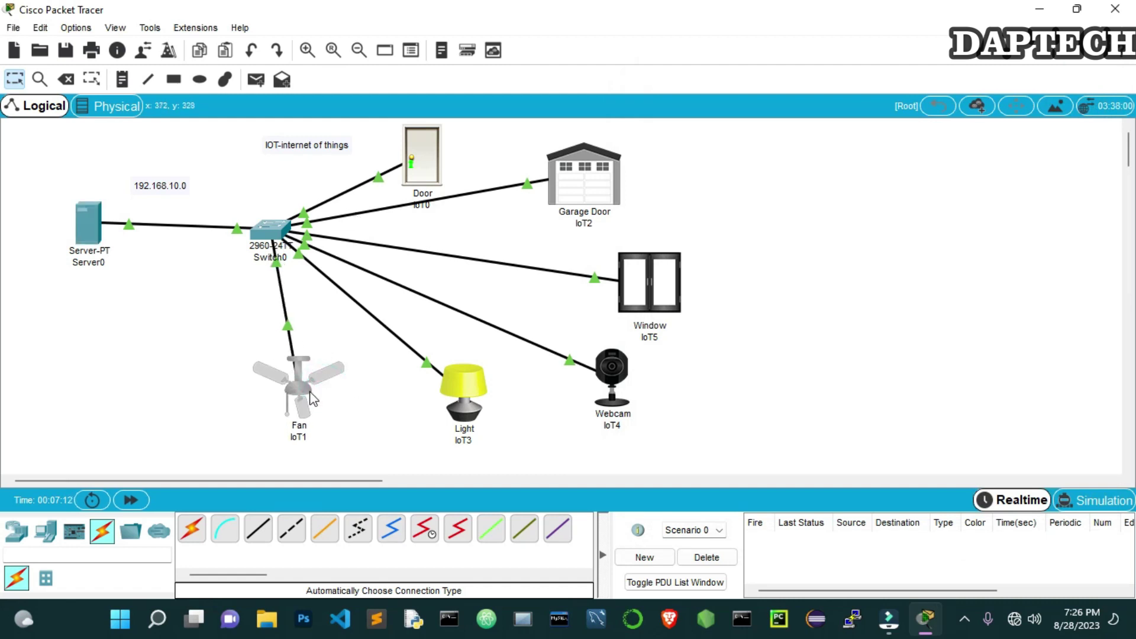
drag(462, 391, 456, 392)
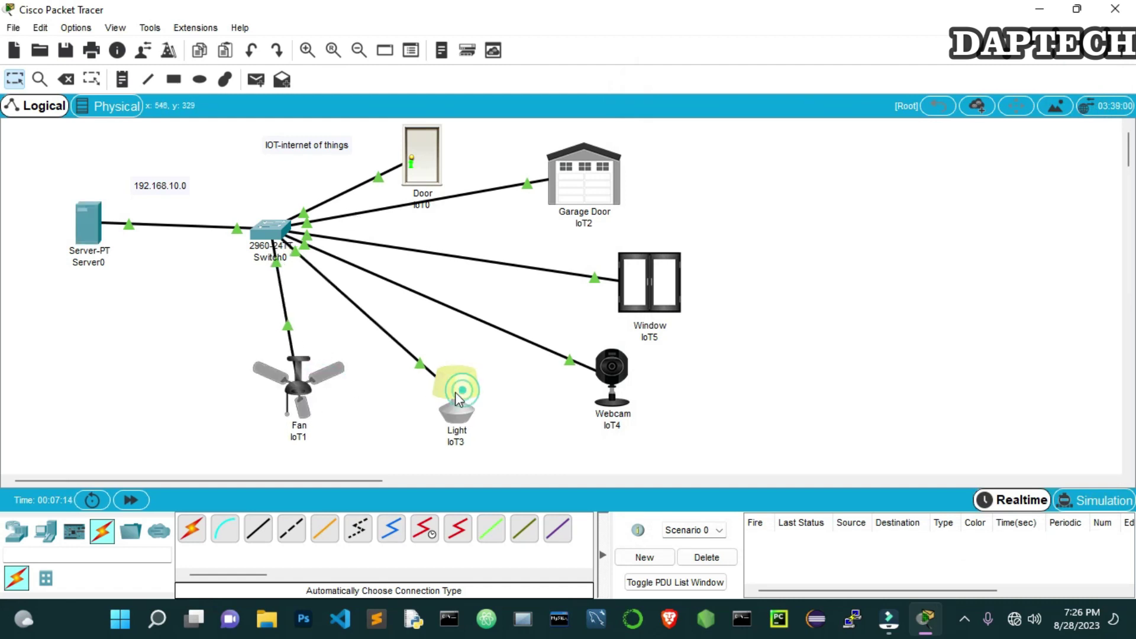
Rename the fan's display name from IoT1 to Fan and set it to DHCP
click(299, 385)
drag(565, 82, 886, 74)
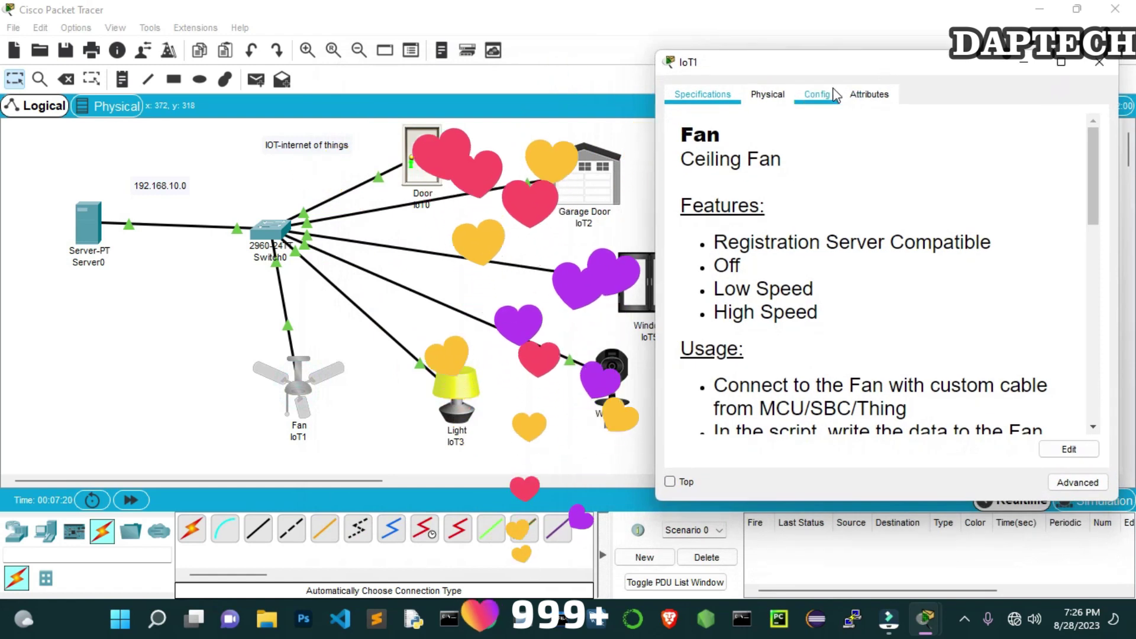
click(828, 94)
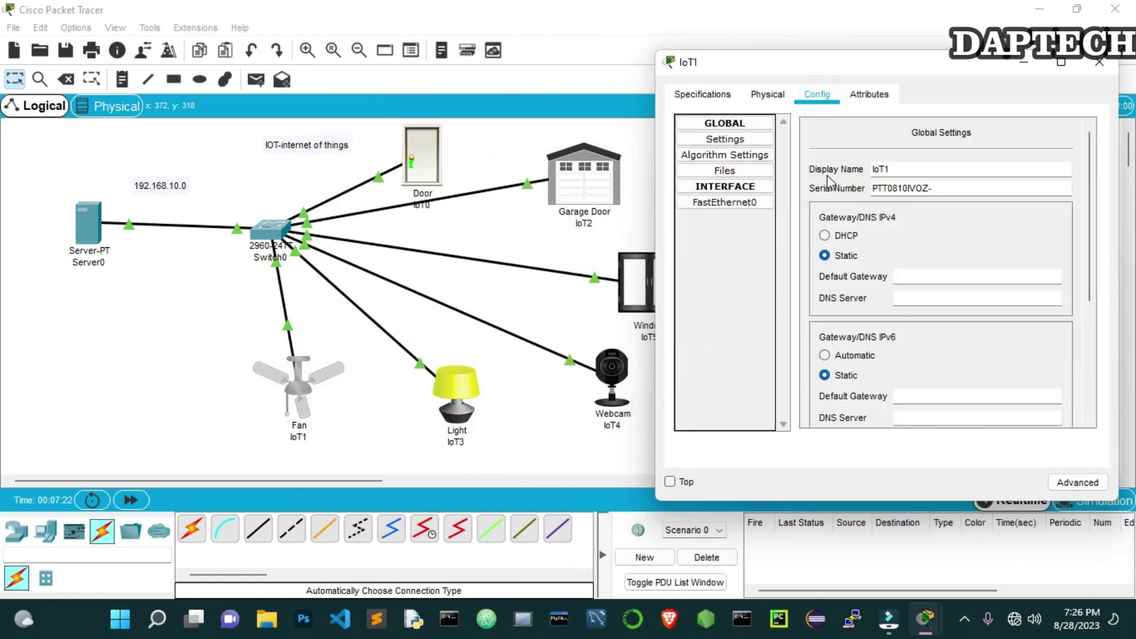
double_click(911, 170)
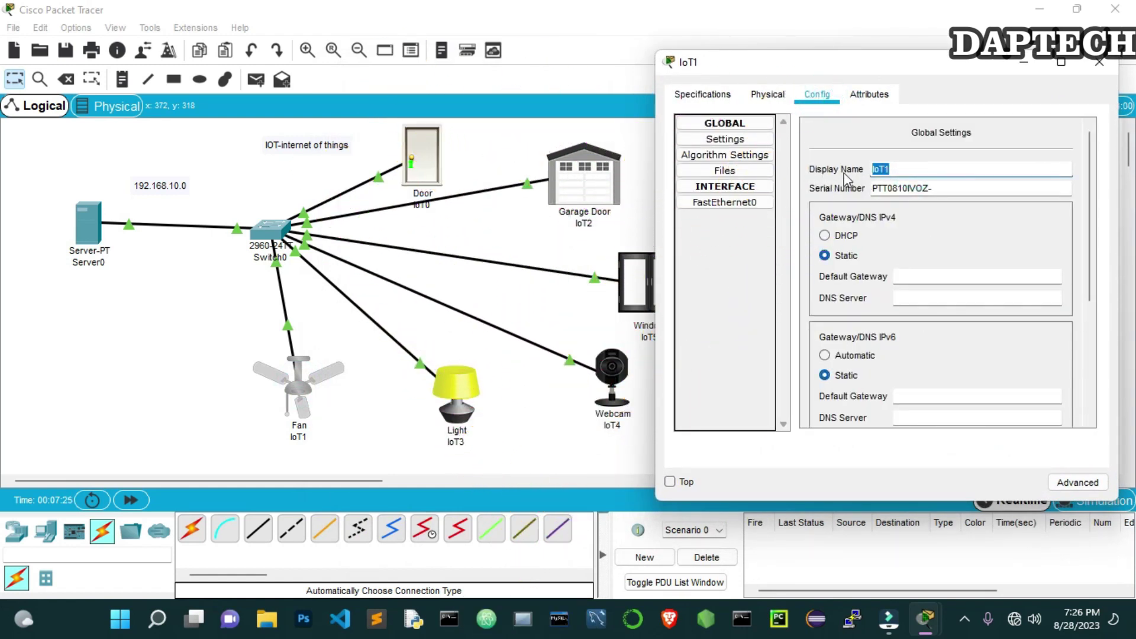
key(BackSpace)
text(Fan)
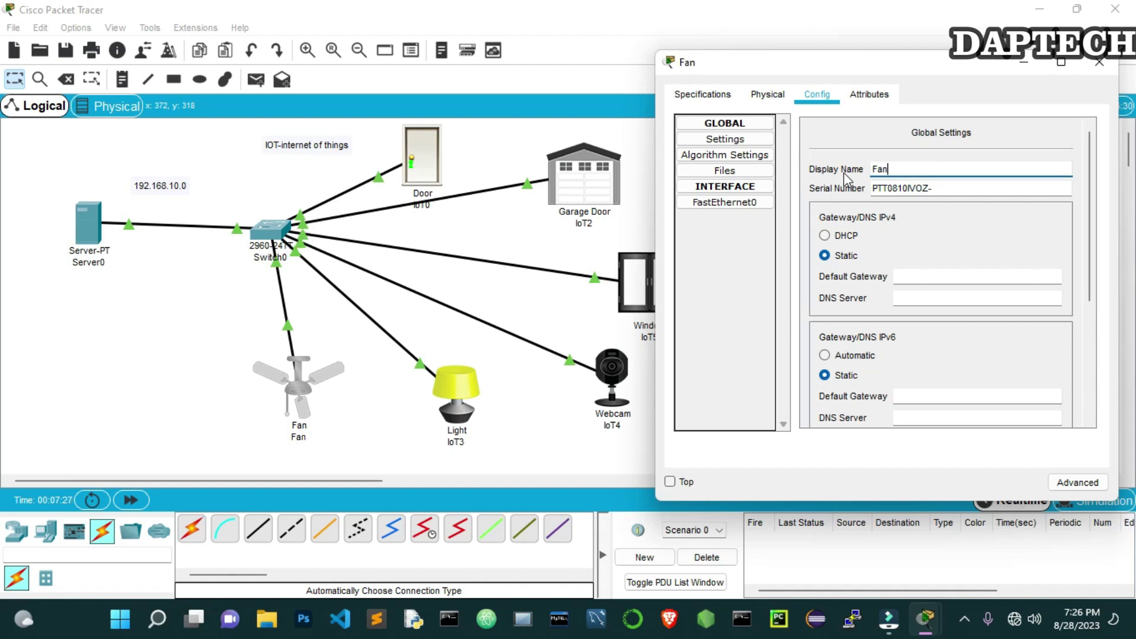
click(836, 239)
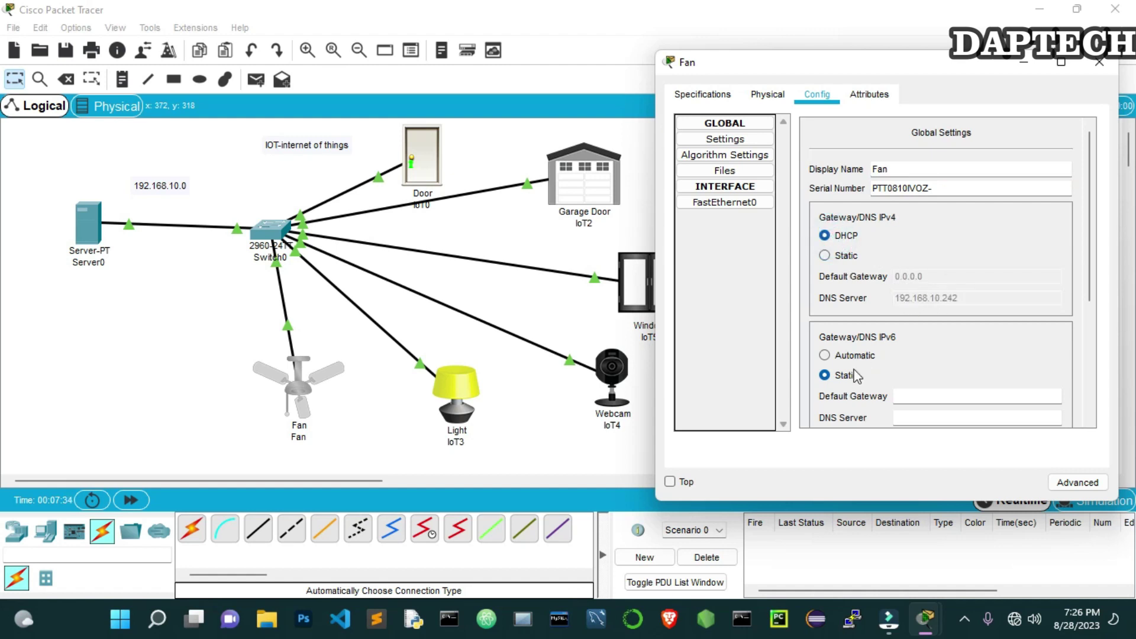
Register the fan with remote IoT server 192.168.10.2 using the account's username and password
scroll(1094, 414, down, 5)
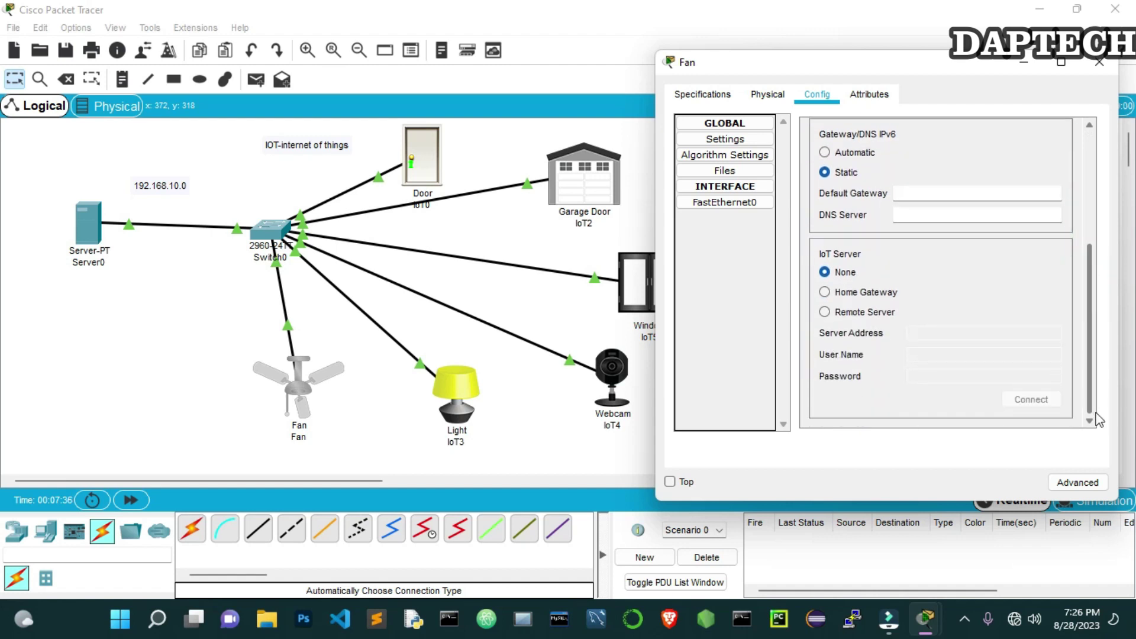
click(834, 313)
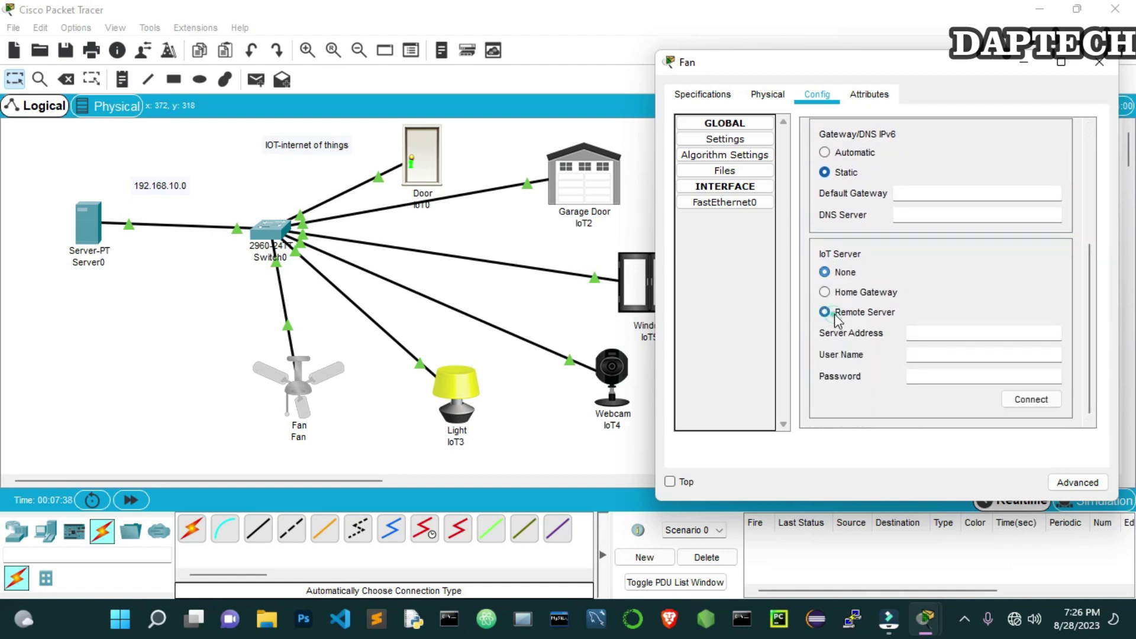
click(923, 330)
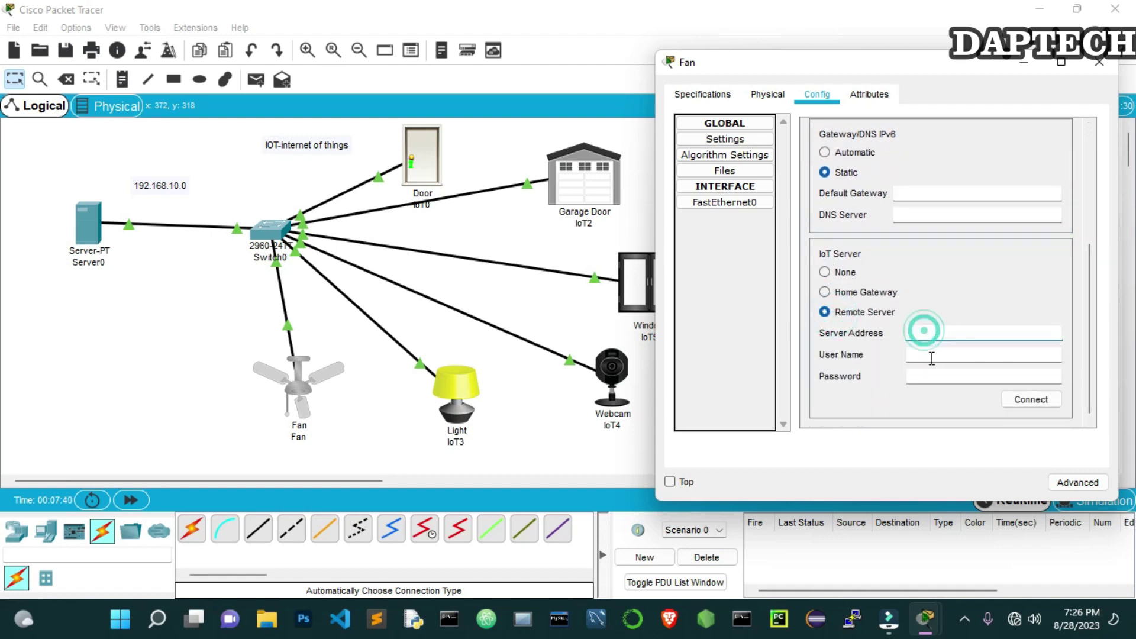
click(913, 331)
text(192.168.10.2)
key(Tab)
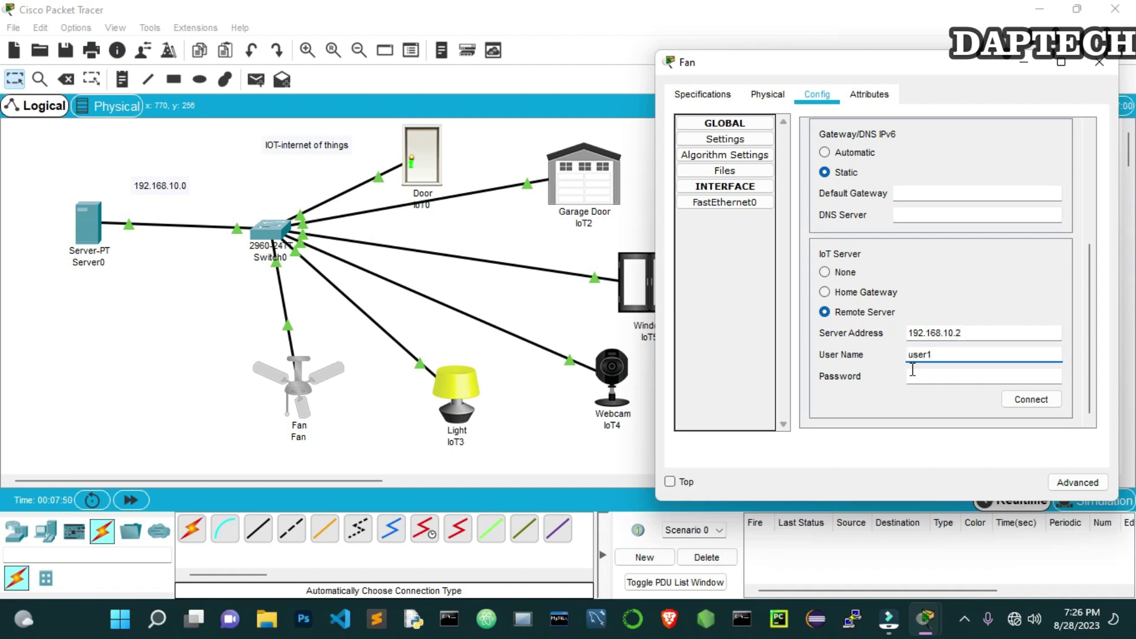
text(user1)
click(912, 371)
text(z)
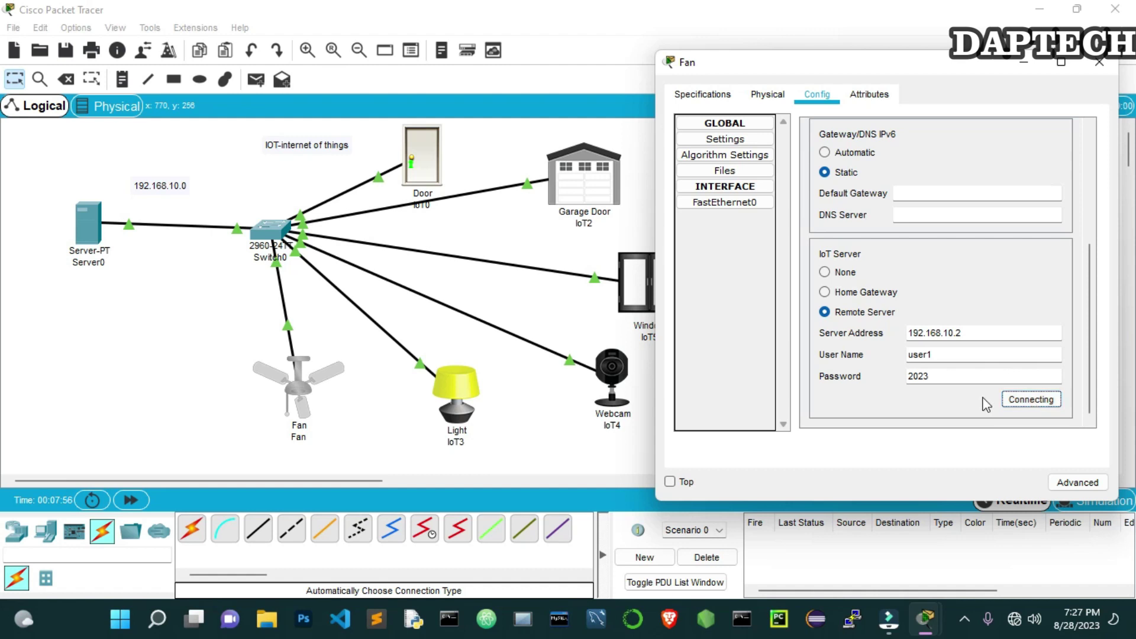
click(1027, 406)
click(1099, 62)
Rename IoT3 to Light and switch its IPv4 addressing to DHCP
click(457, 393)
drag(537, 73, 863, 66)
click(824, 98)
double_click(929, 172)
key(BackSpace)
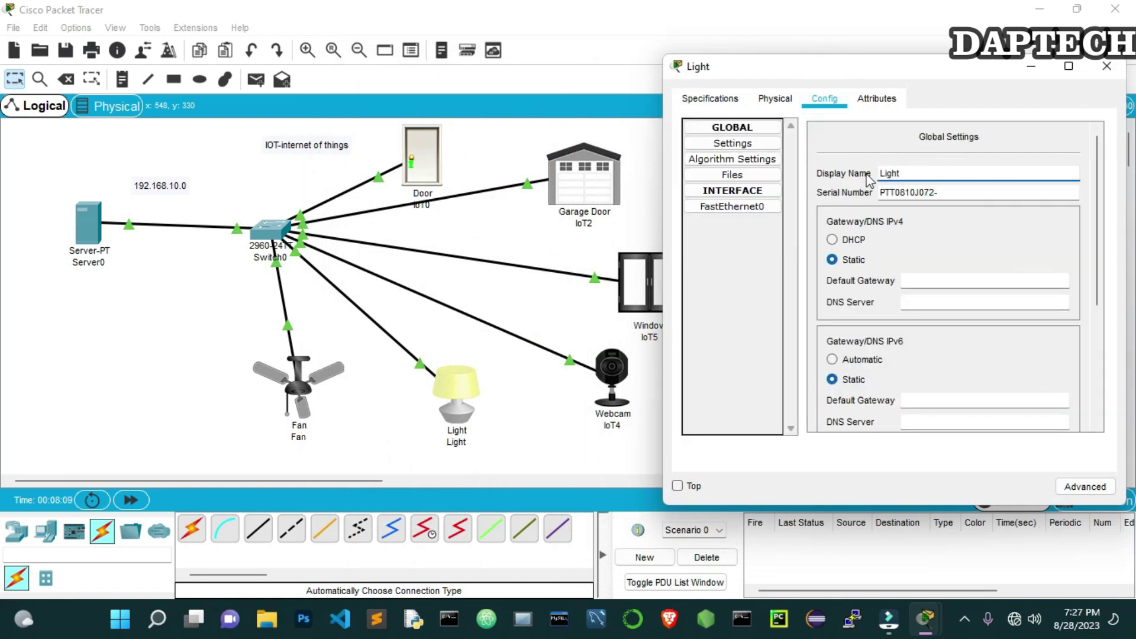
click(834, 240)
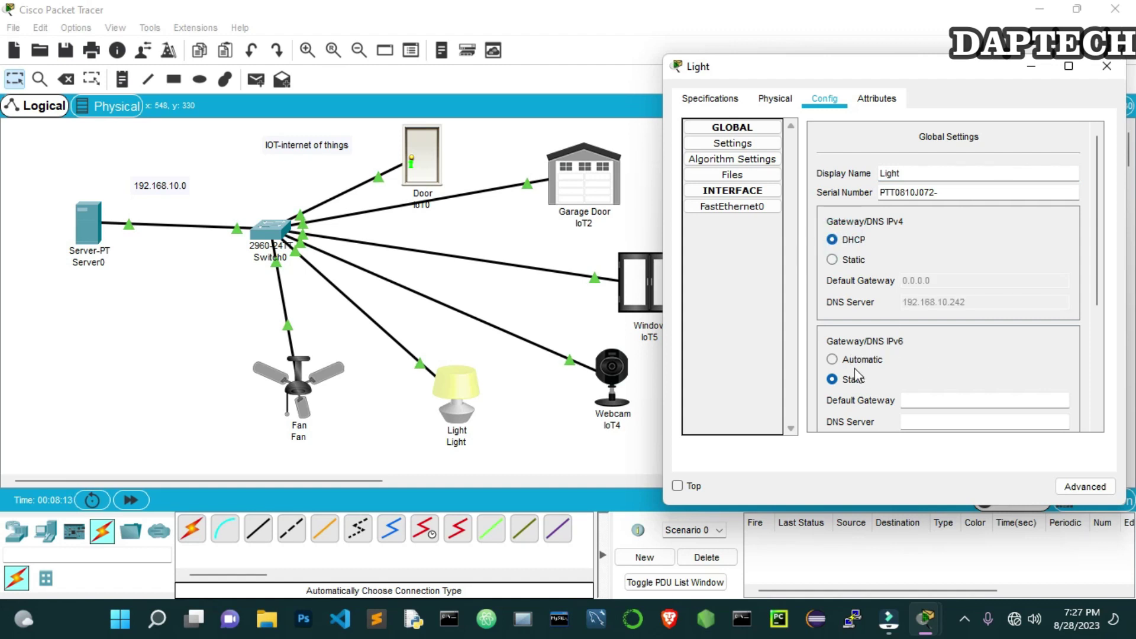
Register the Light with remote IoT server 192.168.10.2 using the account user name and password, and connect
scroll(1095, 336, down, 5)
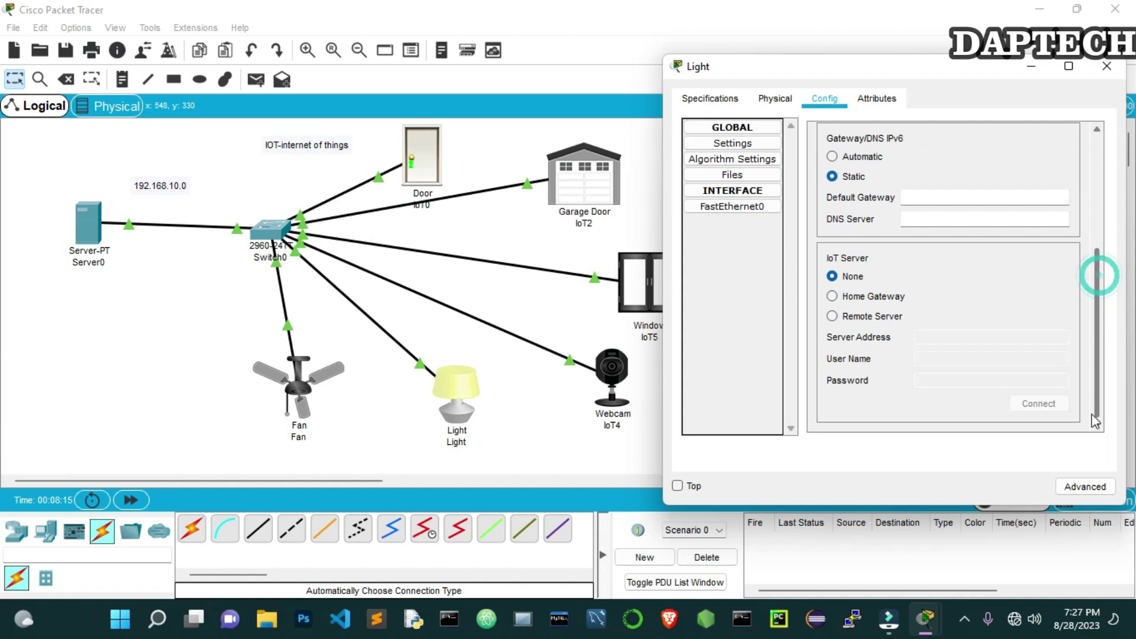
click(832, 316)
click(929, 336)
text(192.1)
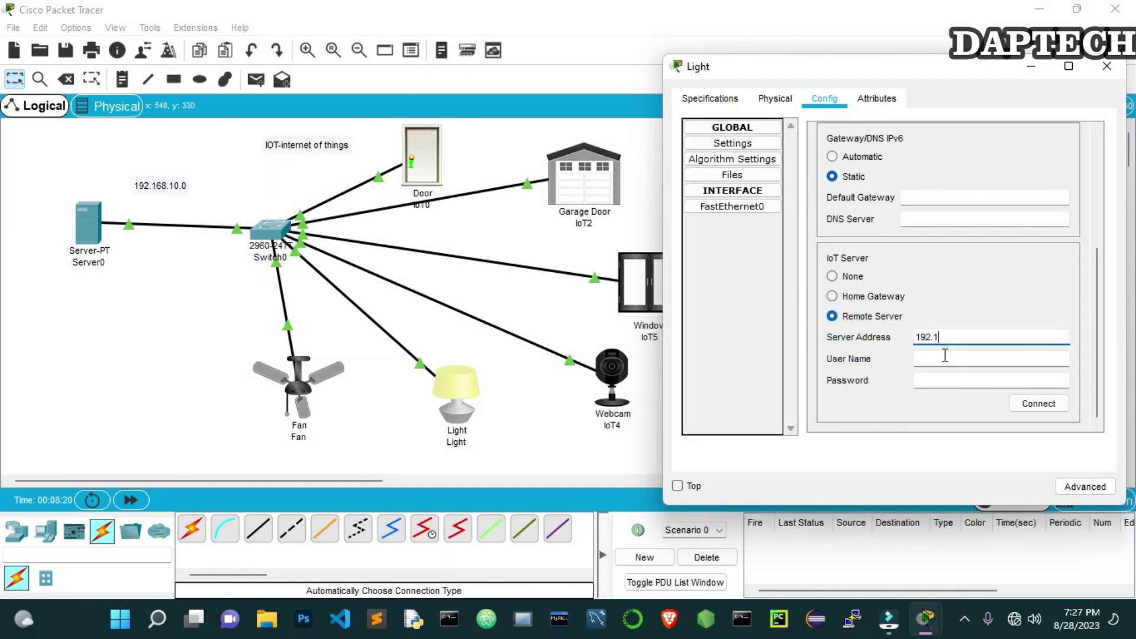
text(68.10.2)
click(944, 357)
text(user1)
click(943, 385)
text(2023)
click(1039, 407)
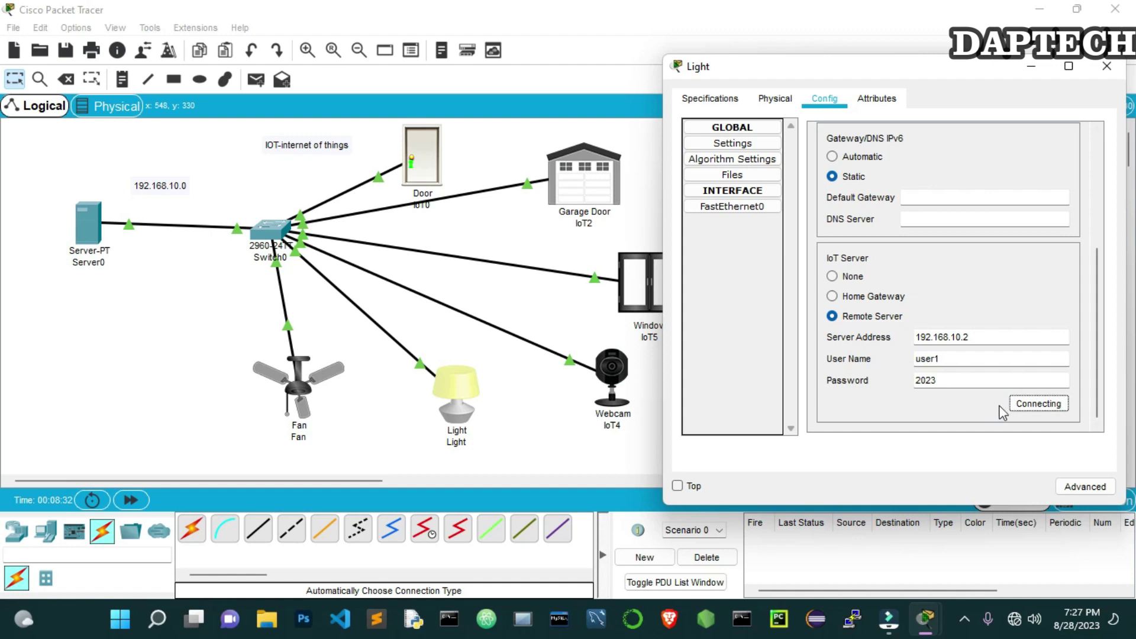
Rename IoT4 to webcam and switch it to DHCP addressing
click(1107, 67)
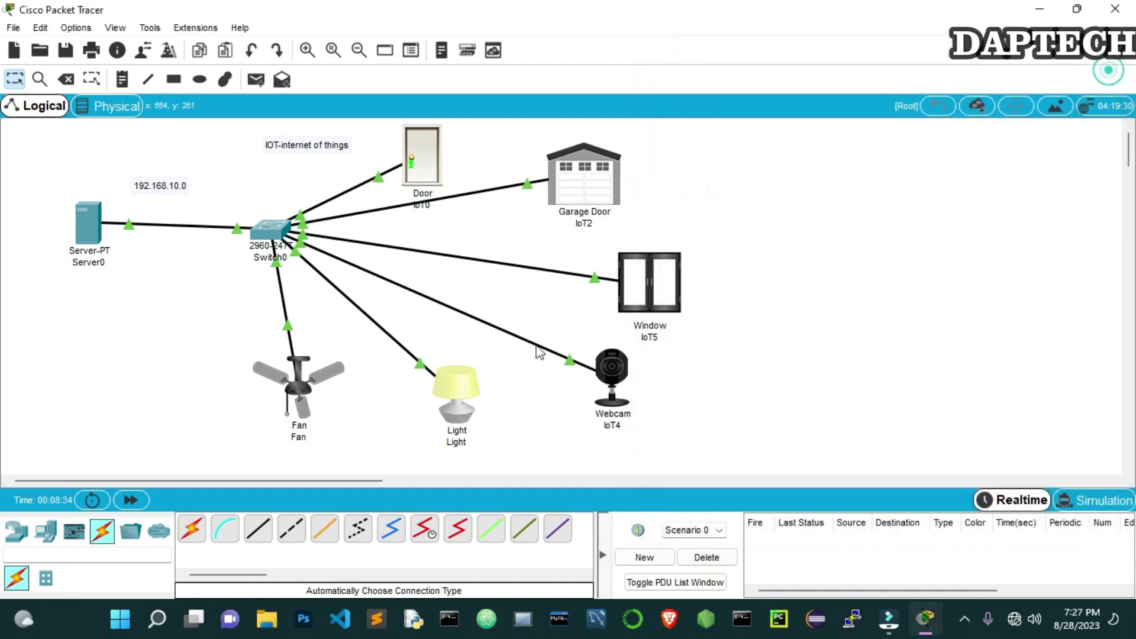
click(609, 382)
drag(616, 76, 974, 67)
click(863, 105)
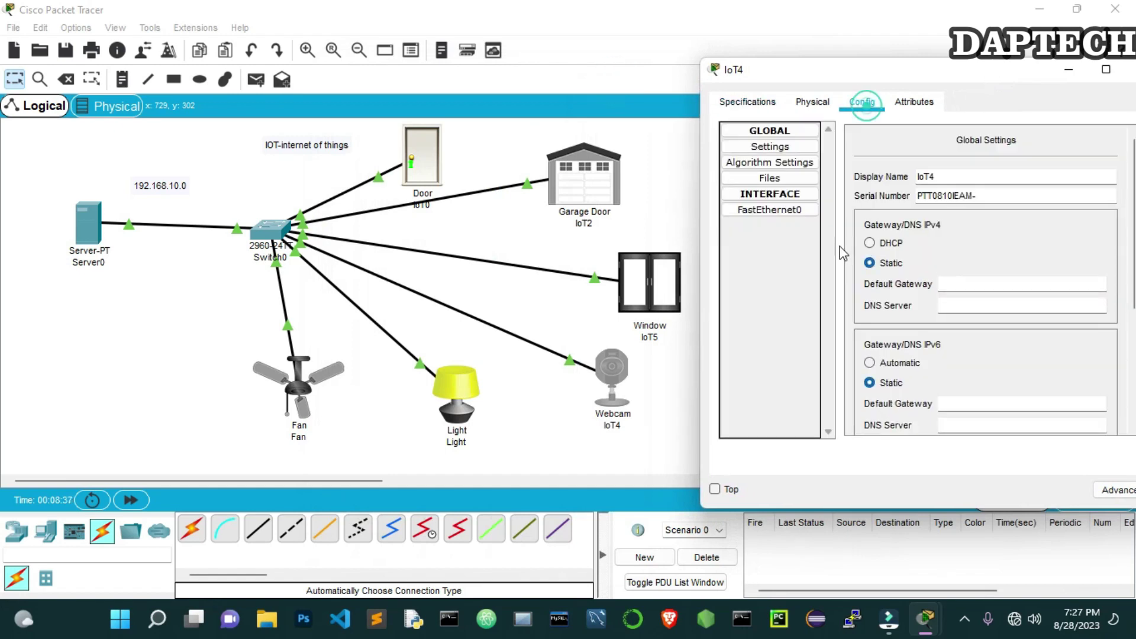
double_click(964, 178)
key(BackSpace)
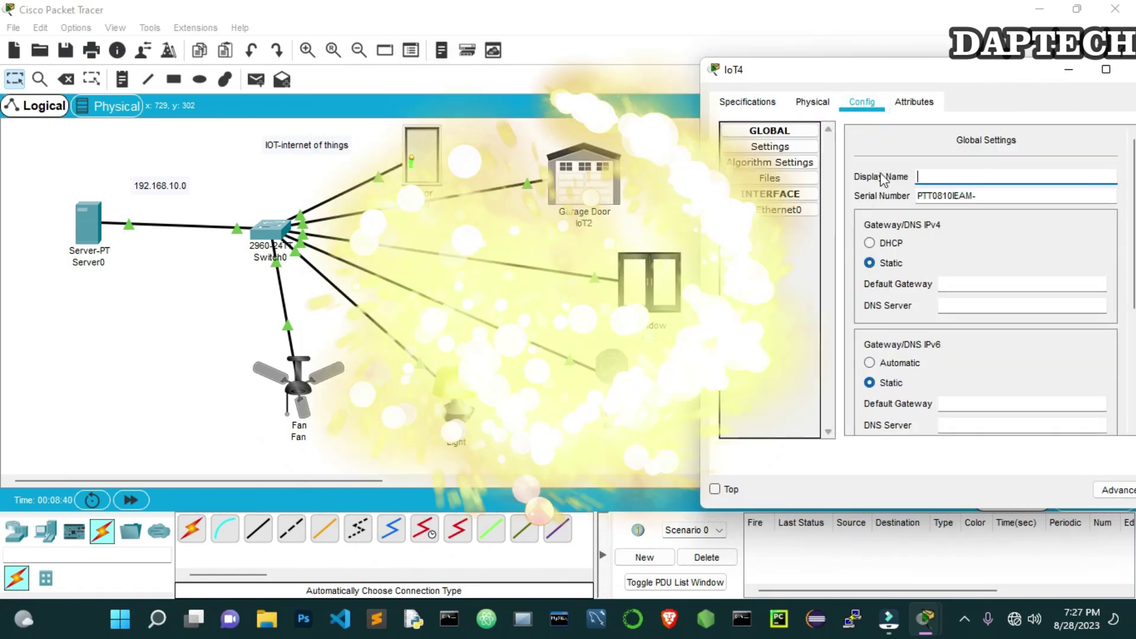
text(webcam)
click(869, 243)
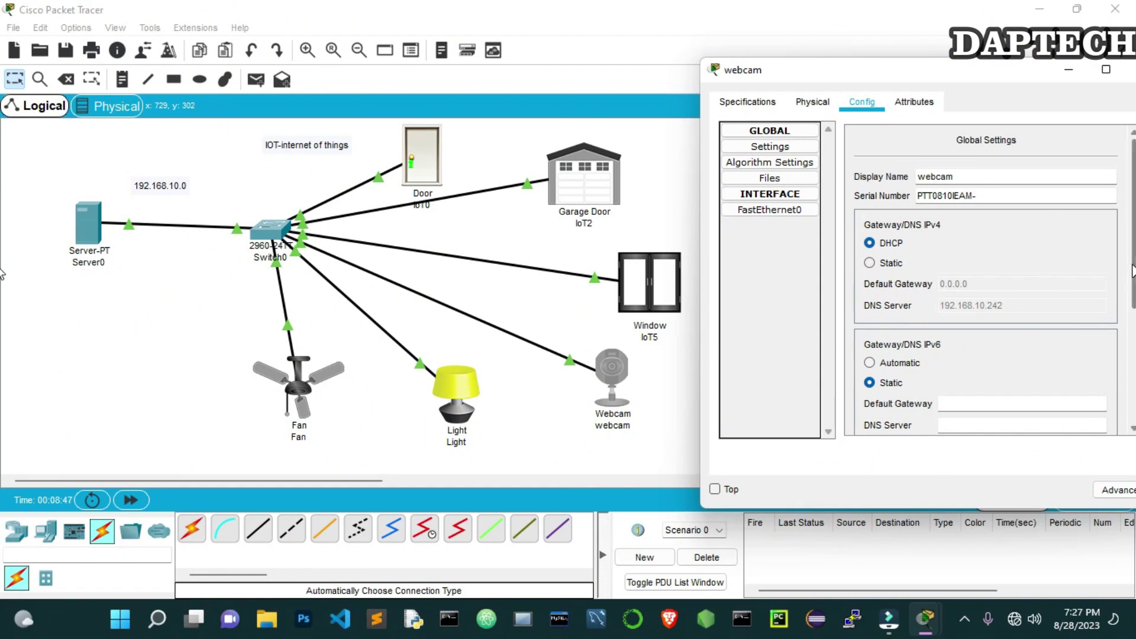
Register the webcam with remote IoT server 192.168.10.2 using the account user name and password, and connect
scroll(1030, 379, down, 5)
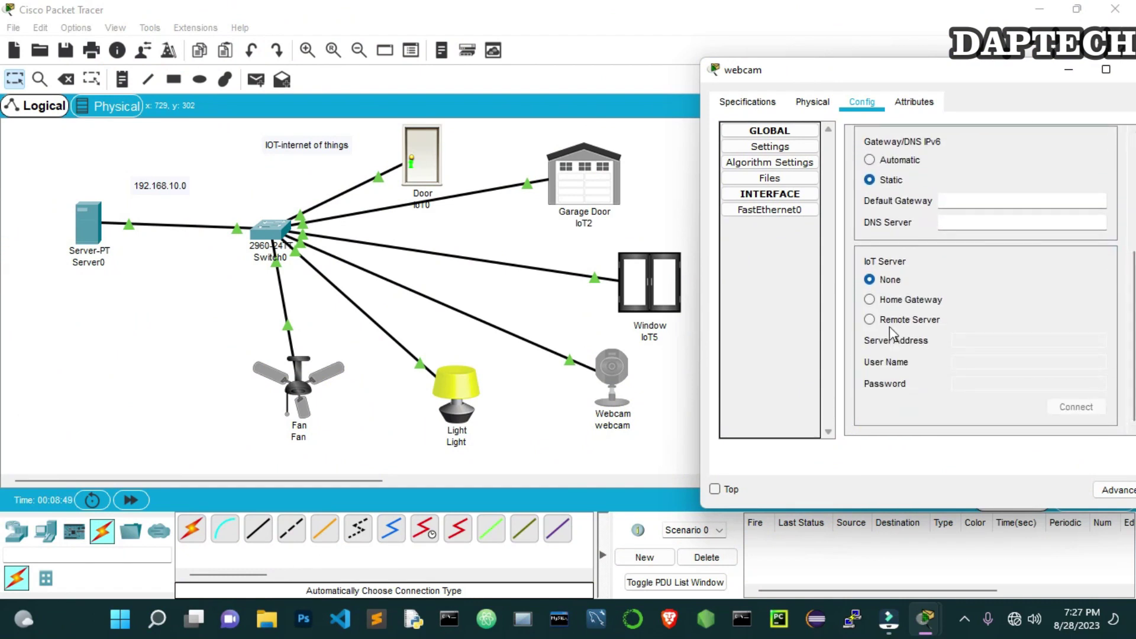
click(888, 323)
click(965, 339)
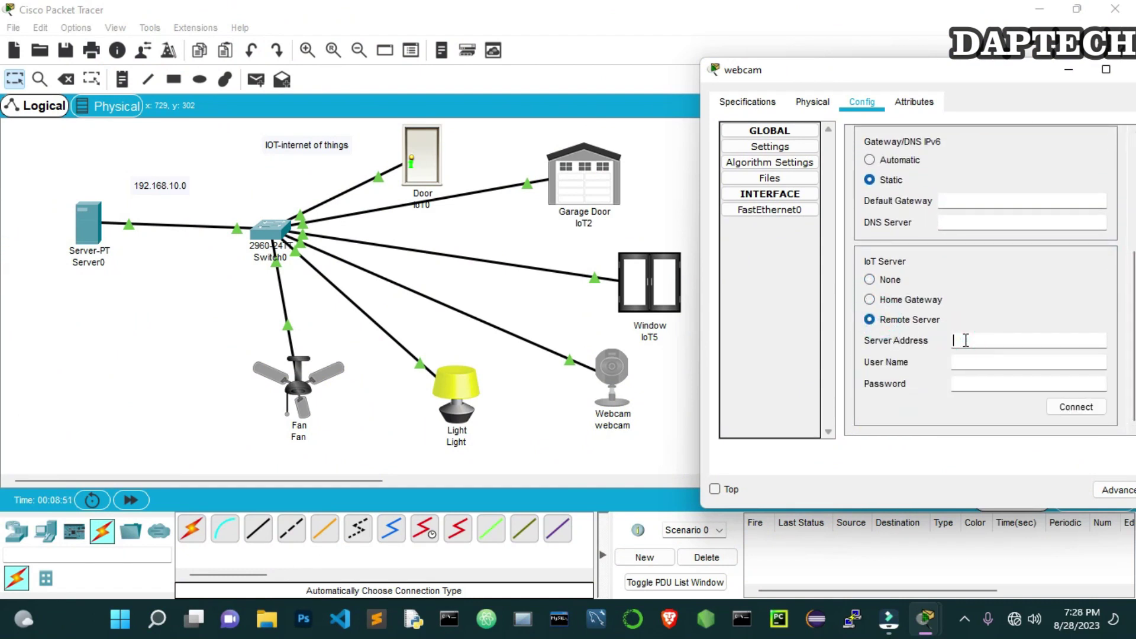
text(192.168.10.2)
key(Tab)
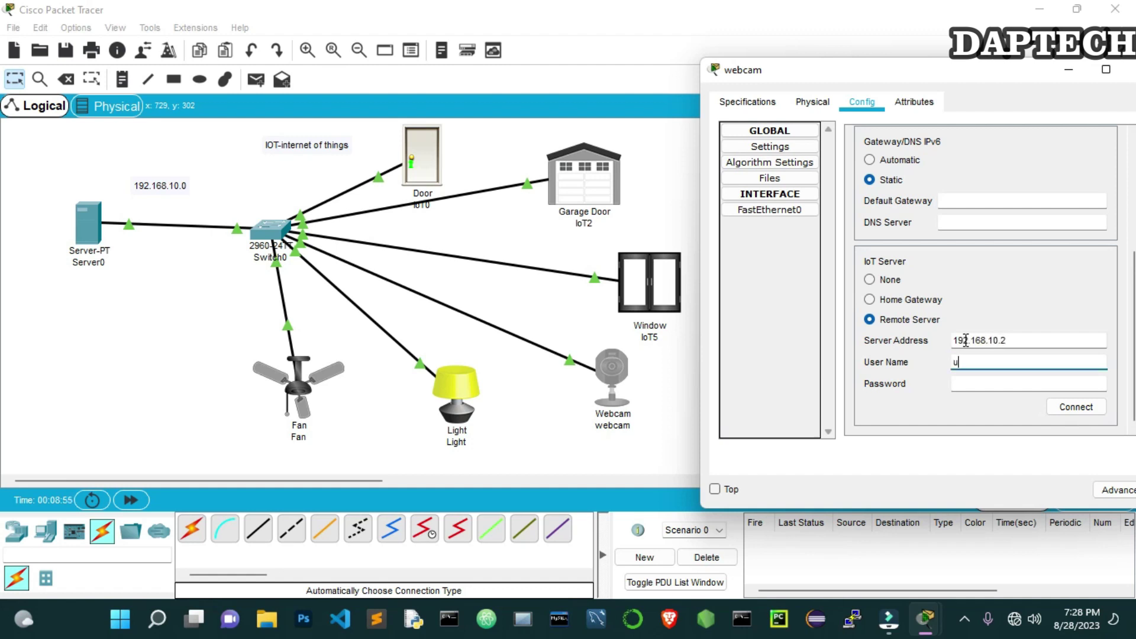
text(user1)
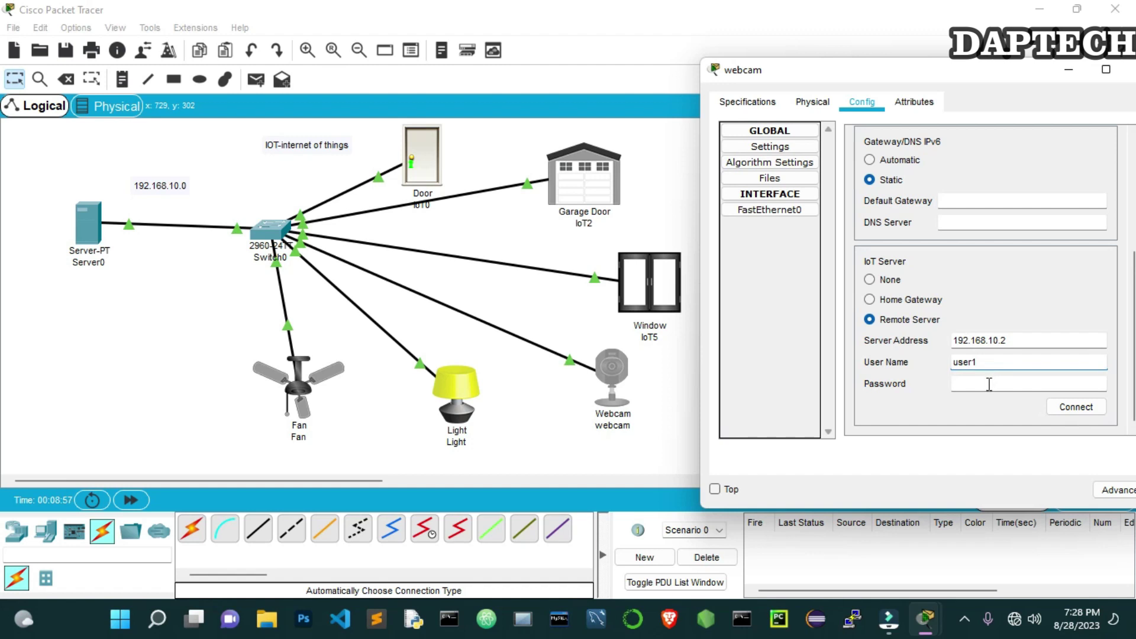
click(988, 385)
text(2023)
click(1075, 407)
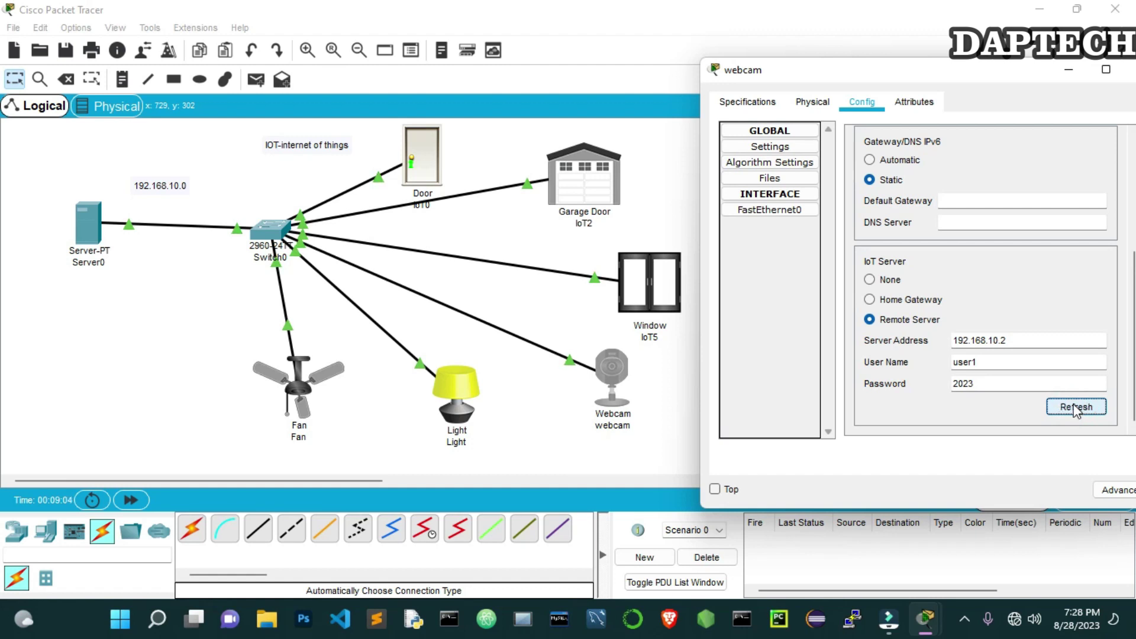
Rename IoT5 to 'windows' and switch its IPv4 addressing to DHCP
click(1035, 71)
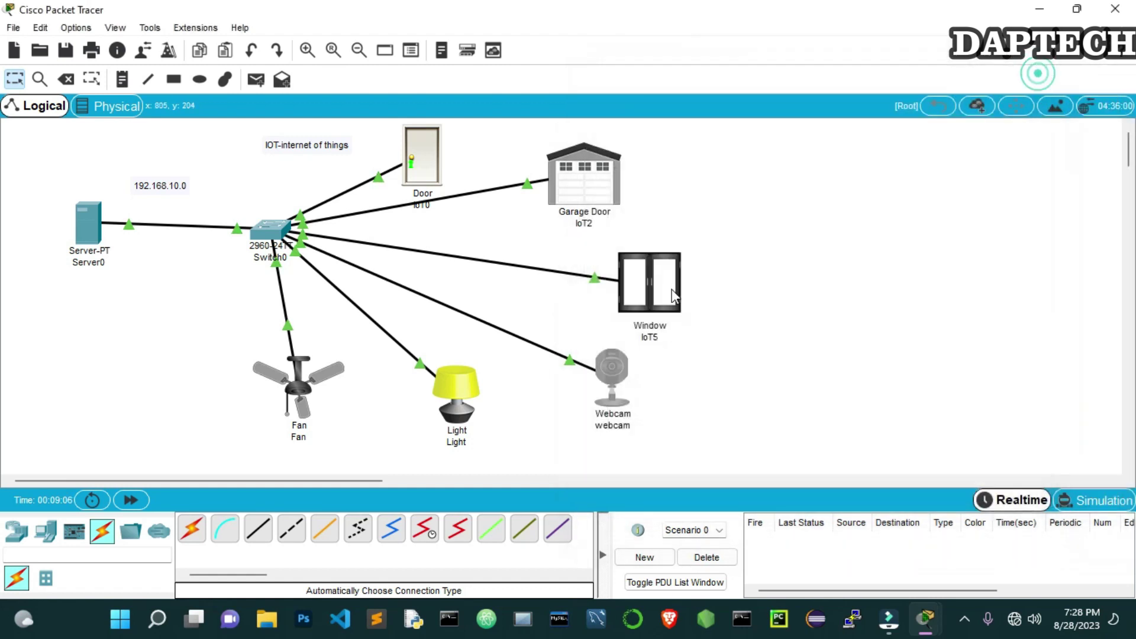
click(666, 285)
click(487, 104)
drag(595, 86, 916, 64)
double_click(935, 154)
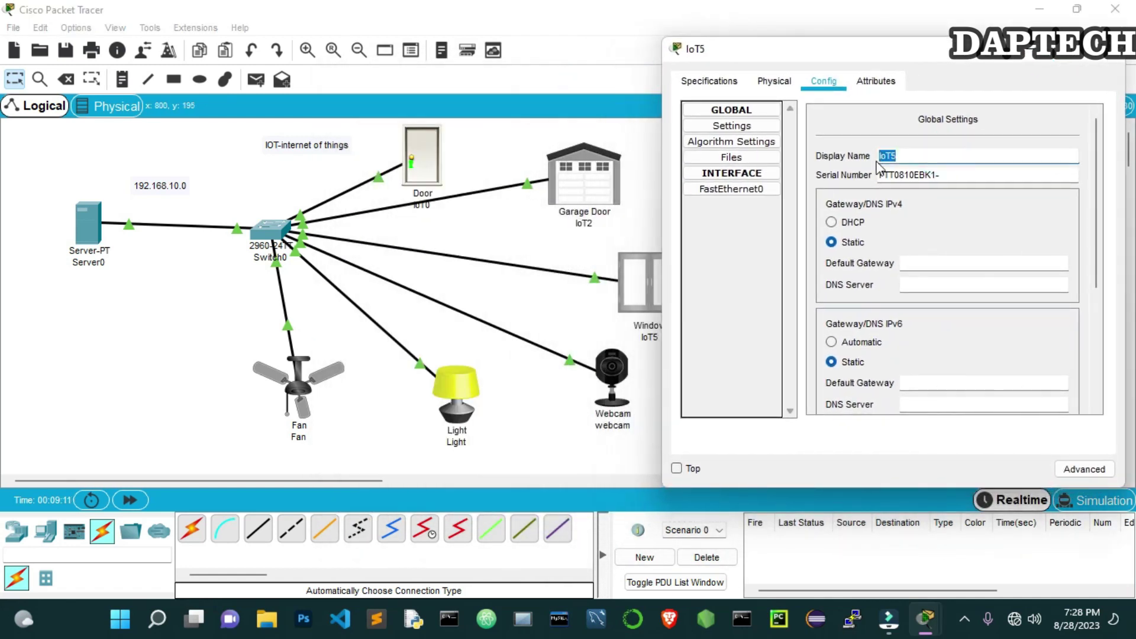
key(BackSpace)
text(windows)
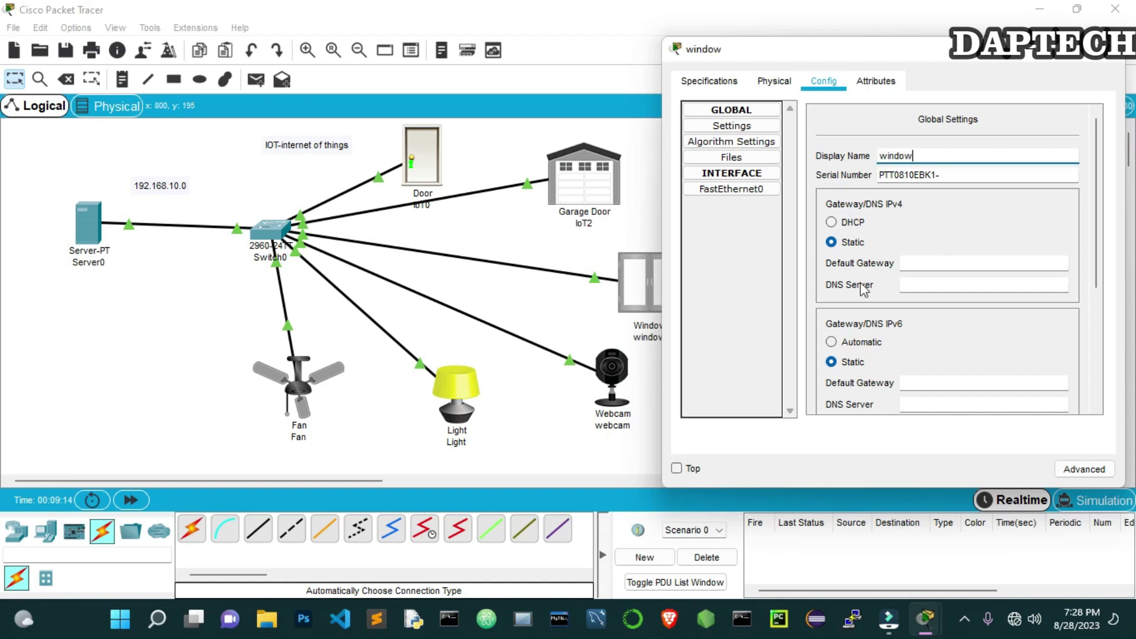
click(832, 222)
Point the window at remote IoT server 192.168.10.2 with the account credentials and connect
drag(1092, 250, 1086, 371)
click(831, 298)
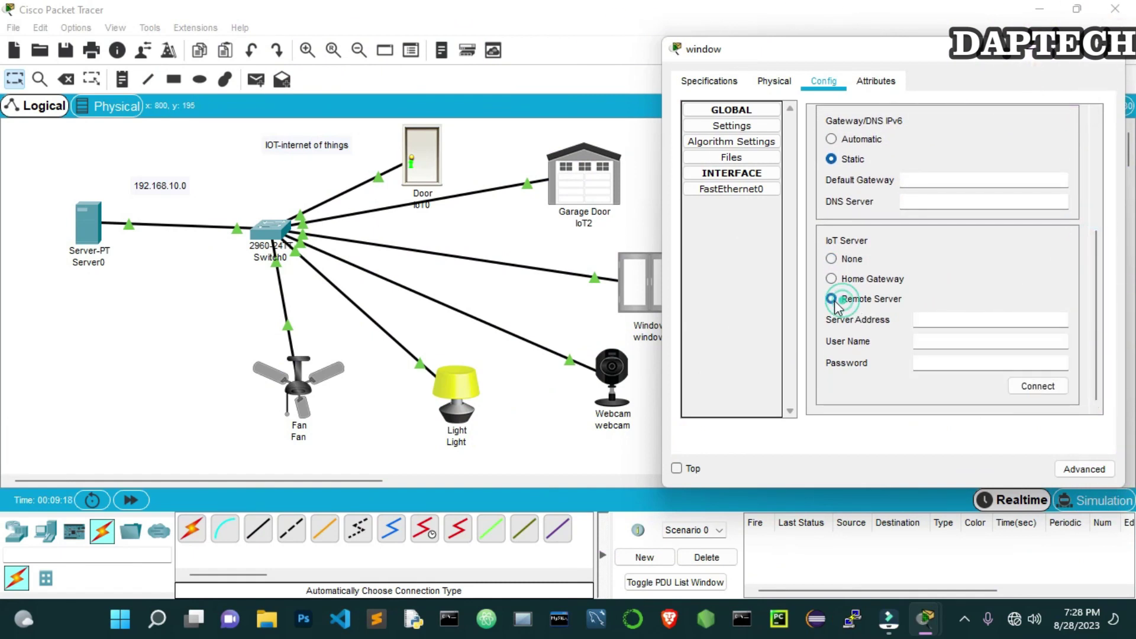
click(933, 321)
text(1)
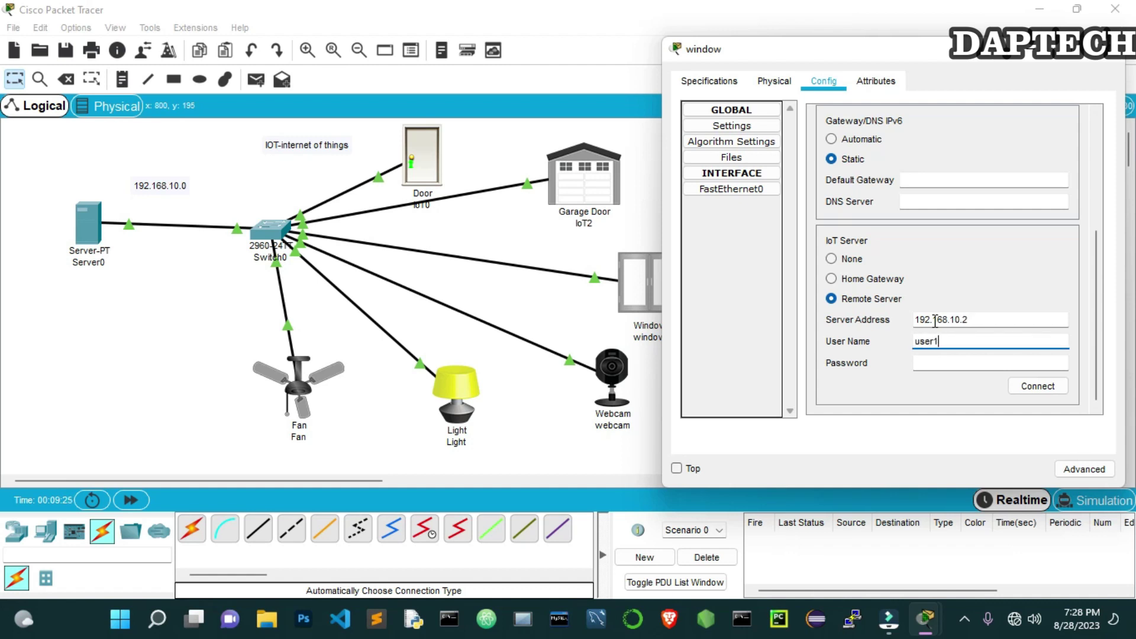
click(935, 360)
click(1036, 385)
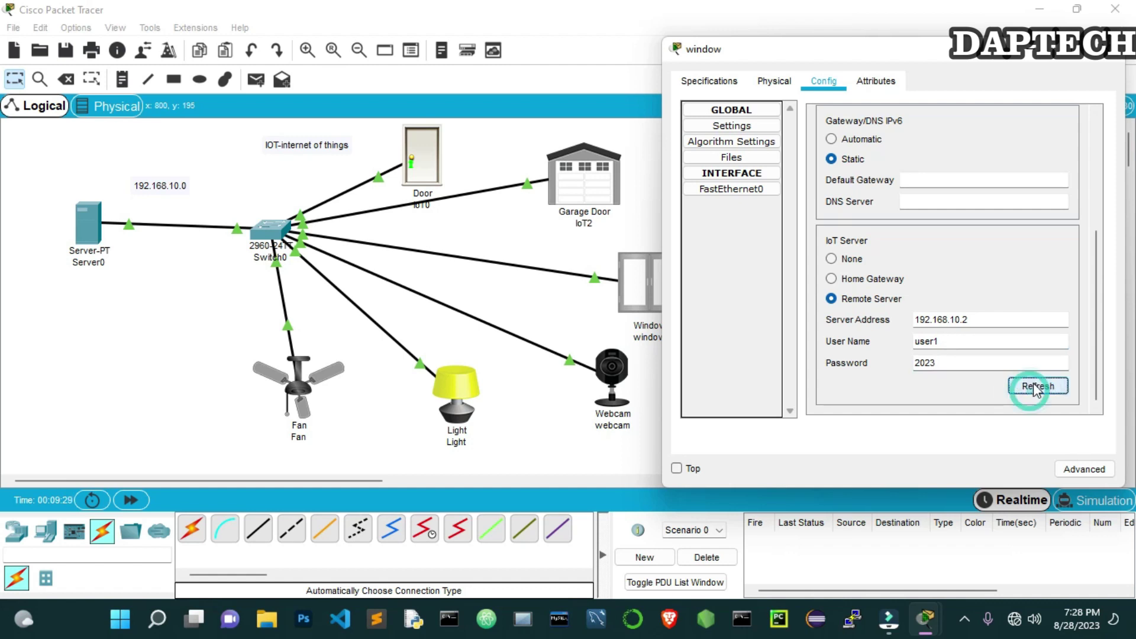
Rename IoT2 to Garage and switch its IPv4 addressing to DHCP
click(1110, 49)
double_click(584, 177)
drag(613, 77, 939, 79)
click(826, 107)
drag(919, 181, 860, 187)
key(BackSpace)
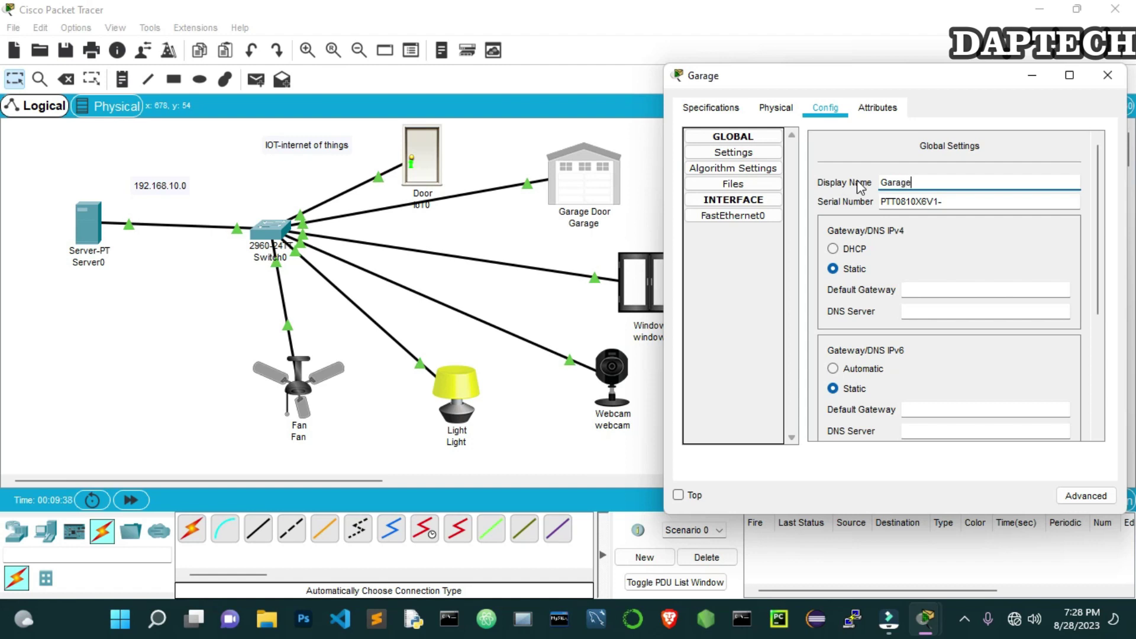
click(833, 249)
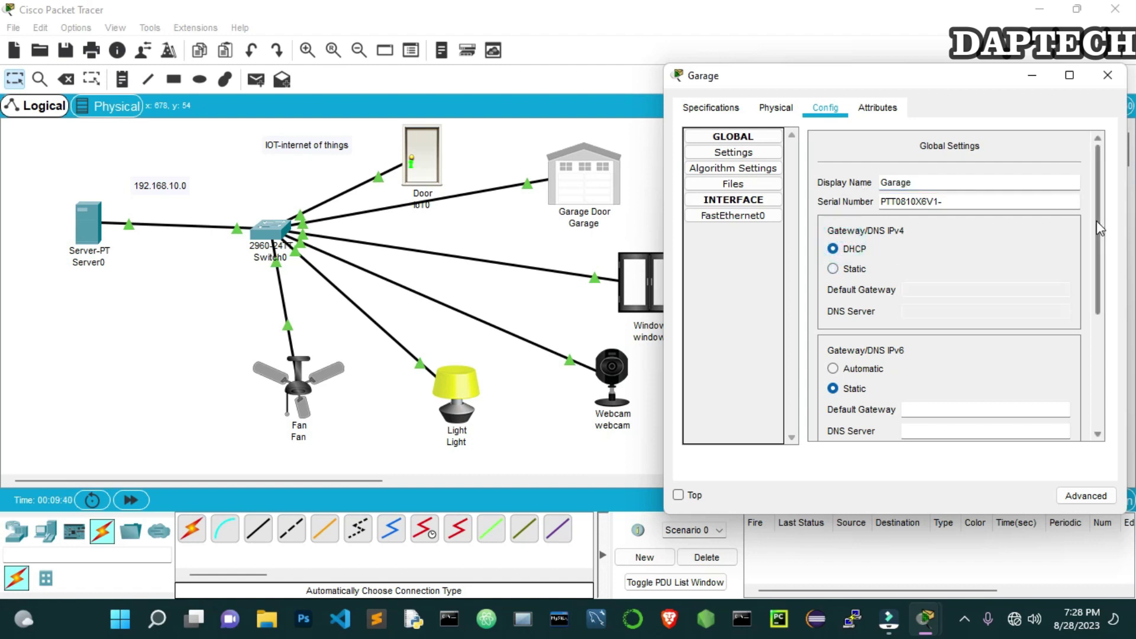
Register the Garage with remote IoT server 192.168.10.2 using the account user name and password, and connect
scroll(1102, 228, down, 5)
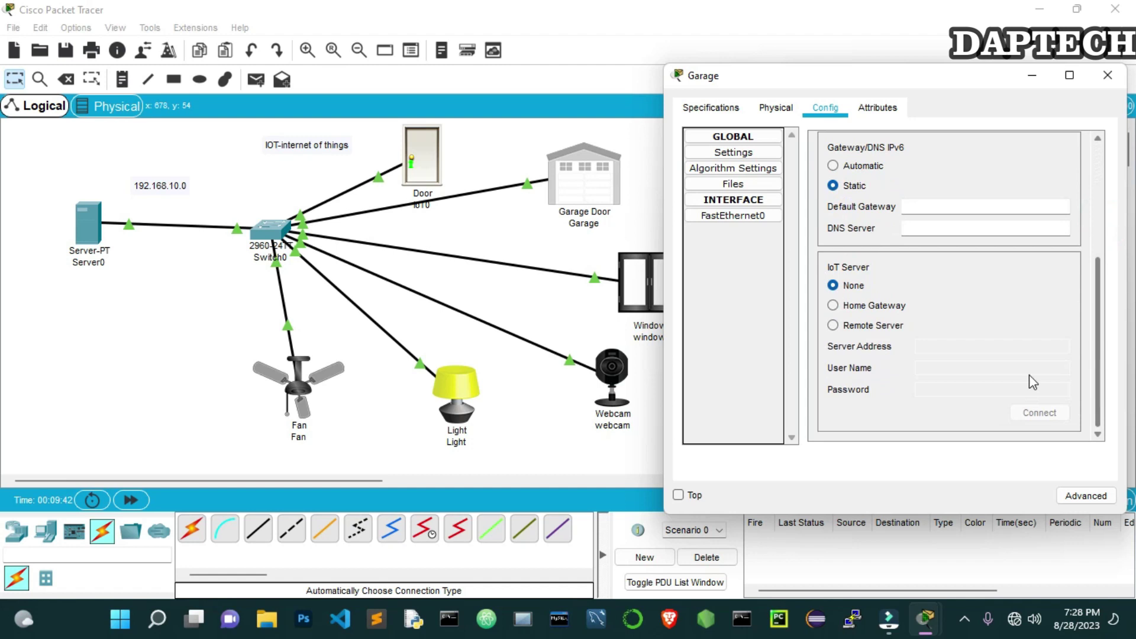
click(834, 326)
click(931, 343)
text(192.168.)
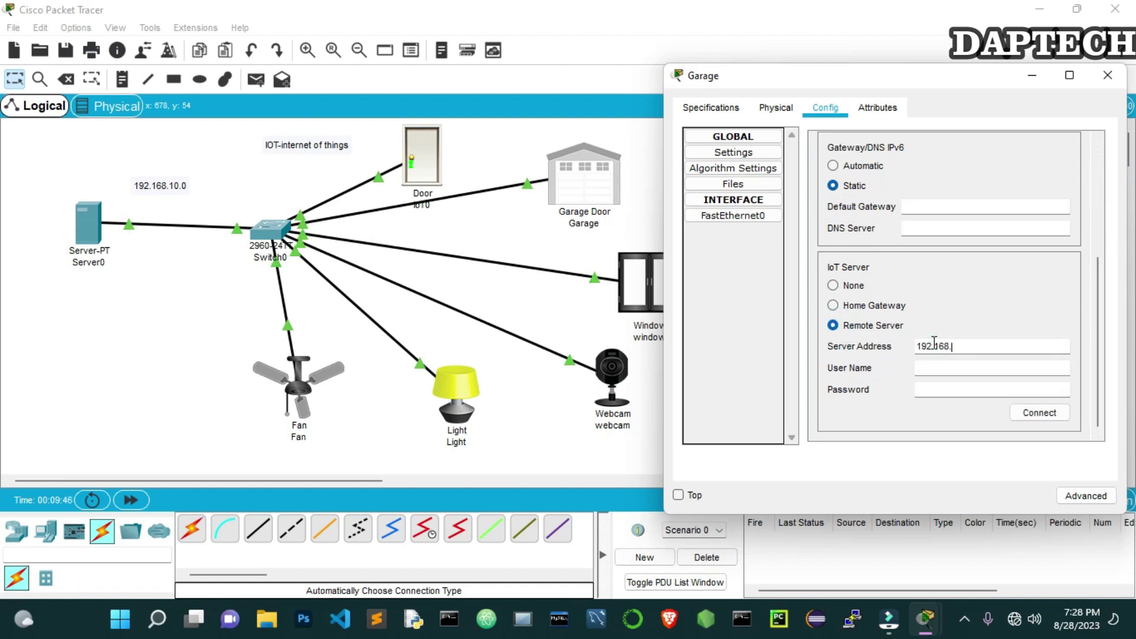
text(10.2)
key(Tab)
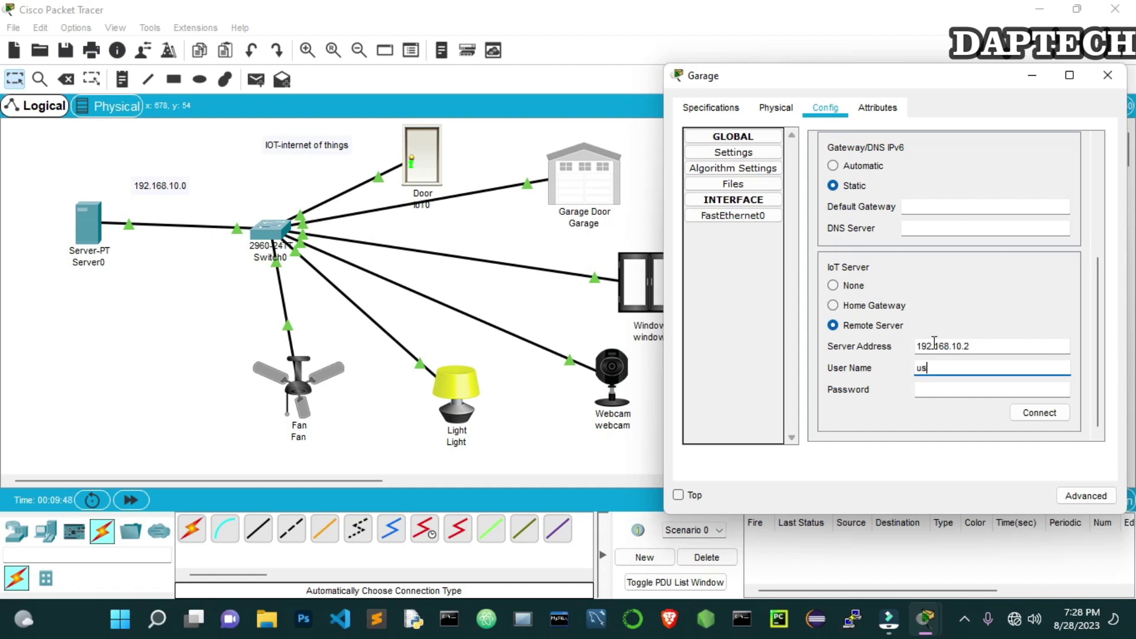
text(user1)
click(925, 388)
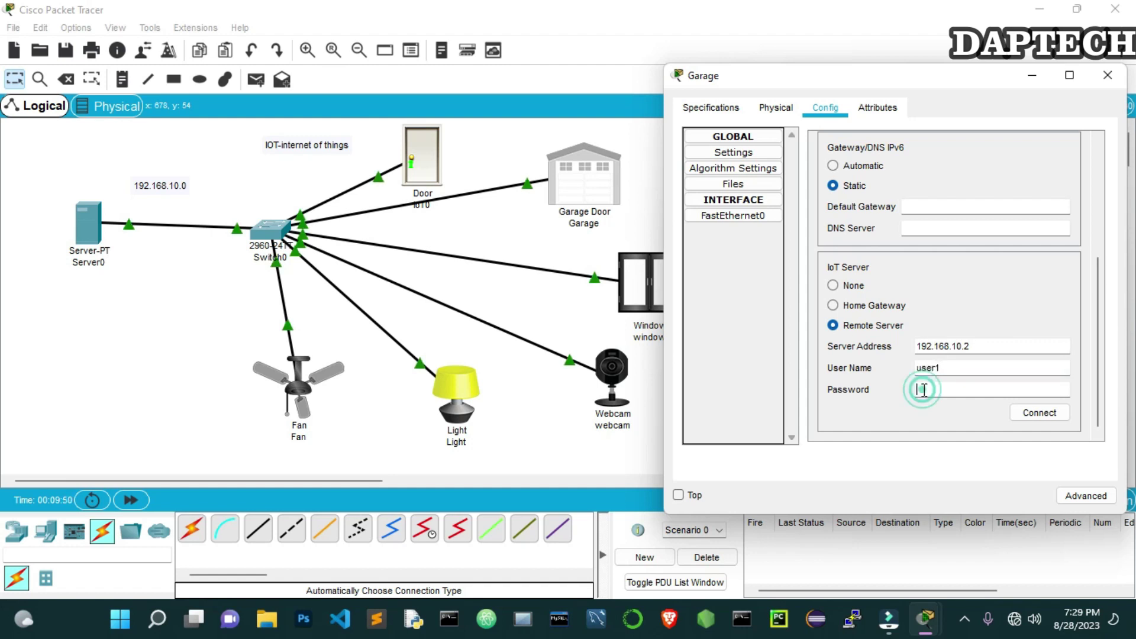
text(2023)
click(1039, 413)
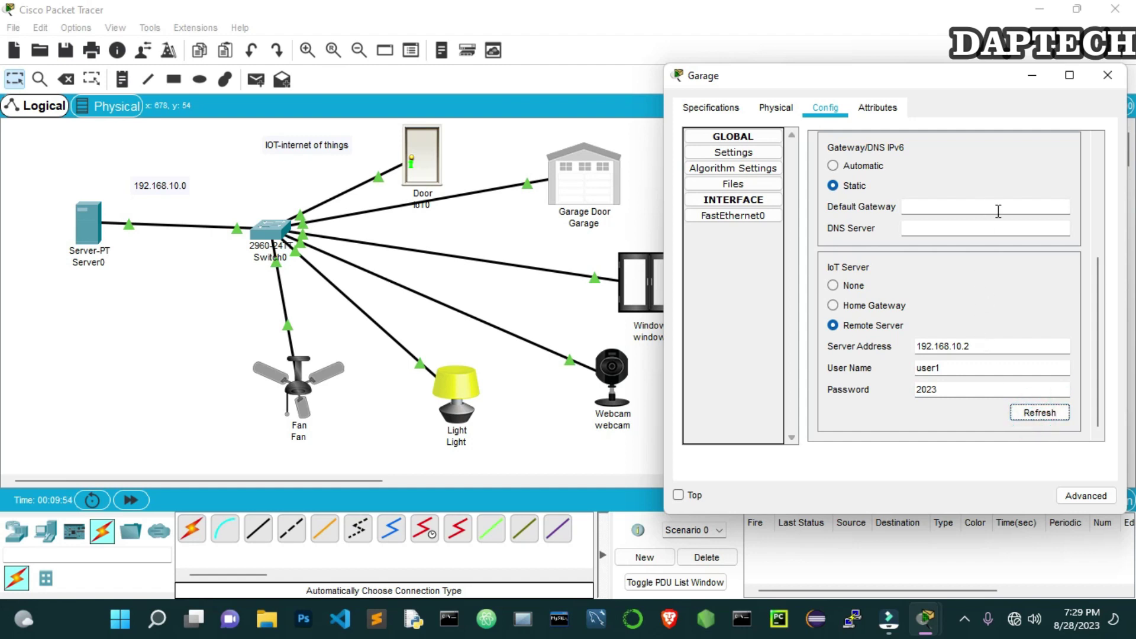
Rename IoT0 to Door and switch its IPv4 addressing to DHCP
click(1106, 75)
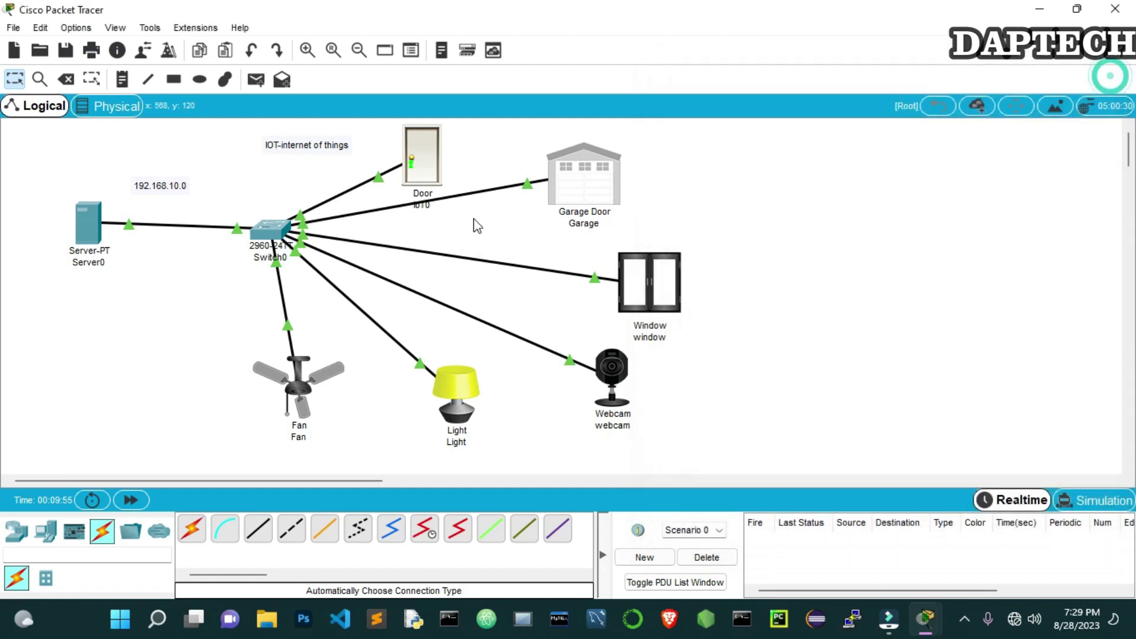
click(422, 156)
click(499, 106)
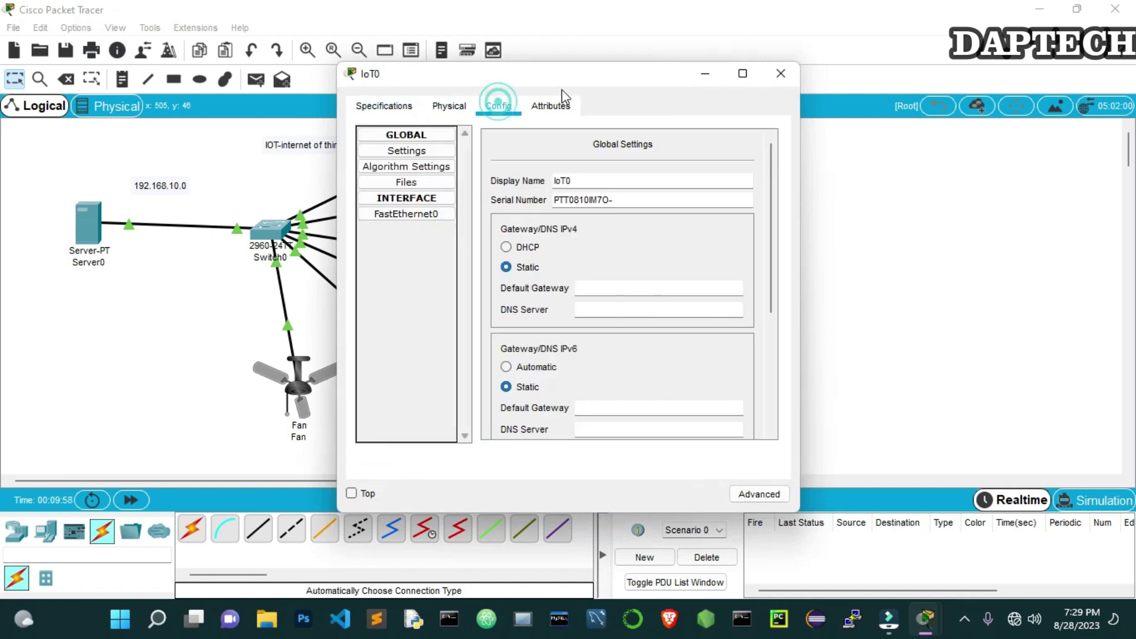
drag(591, 76, 912, 82)
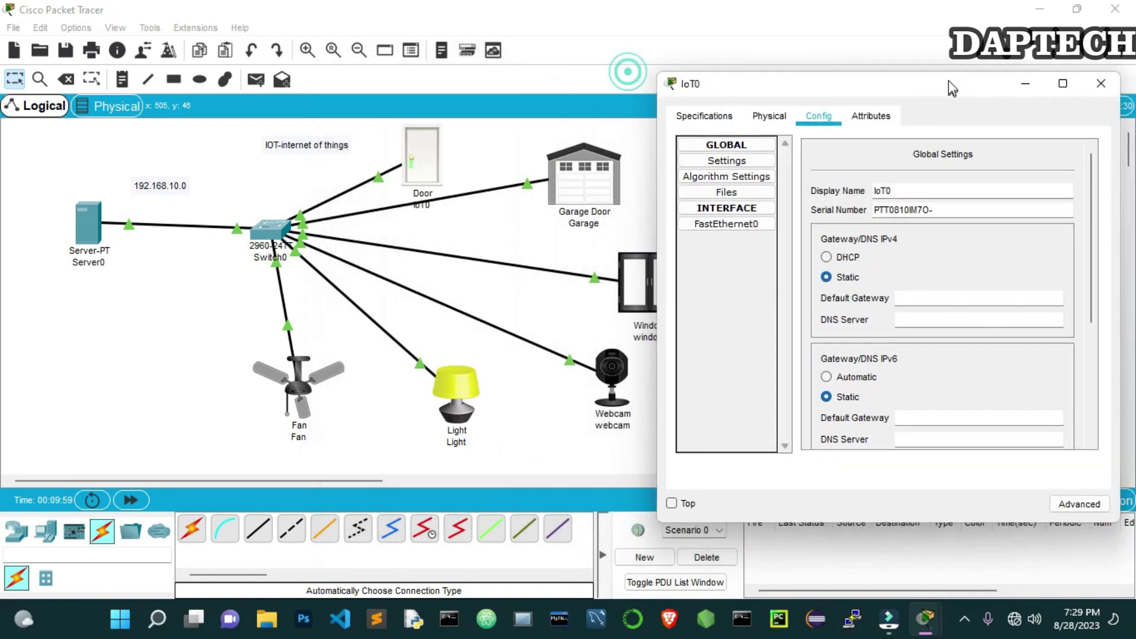
double_click(923, 183)
key(BackSpace)
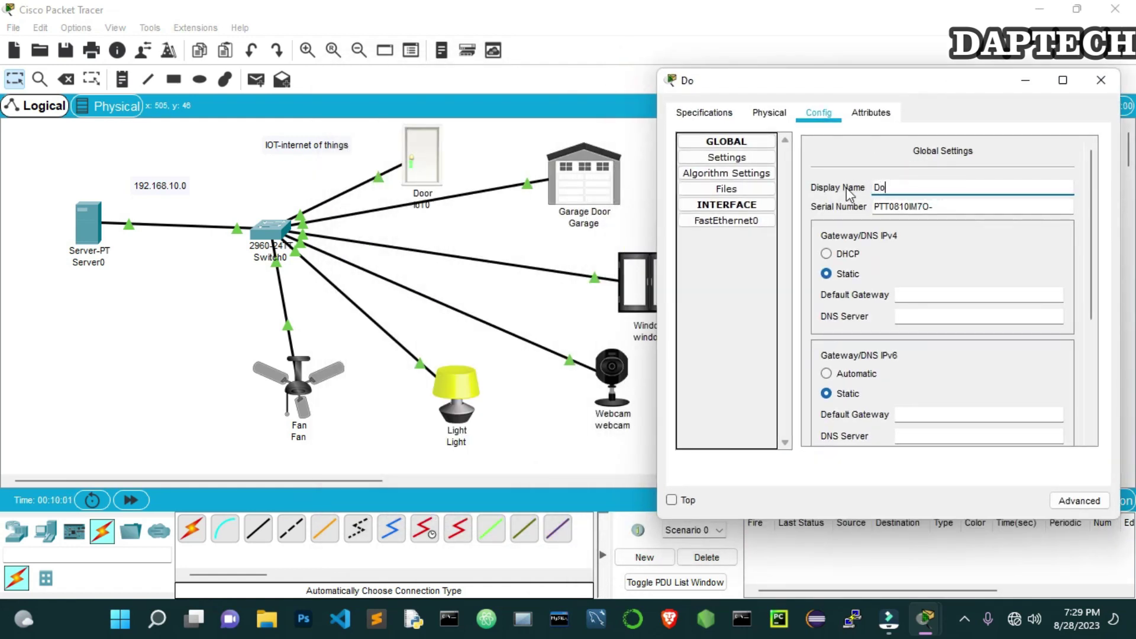
text(Dor)
key(BackSpace)
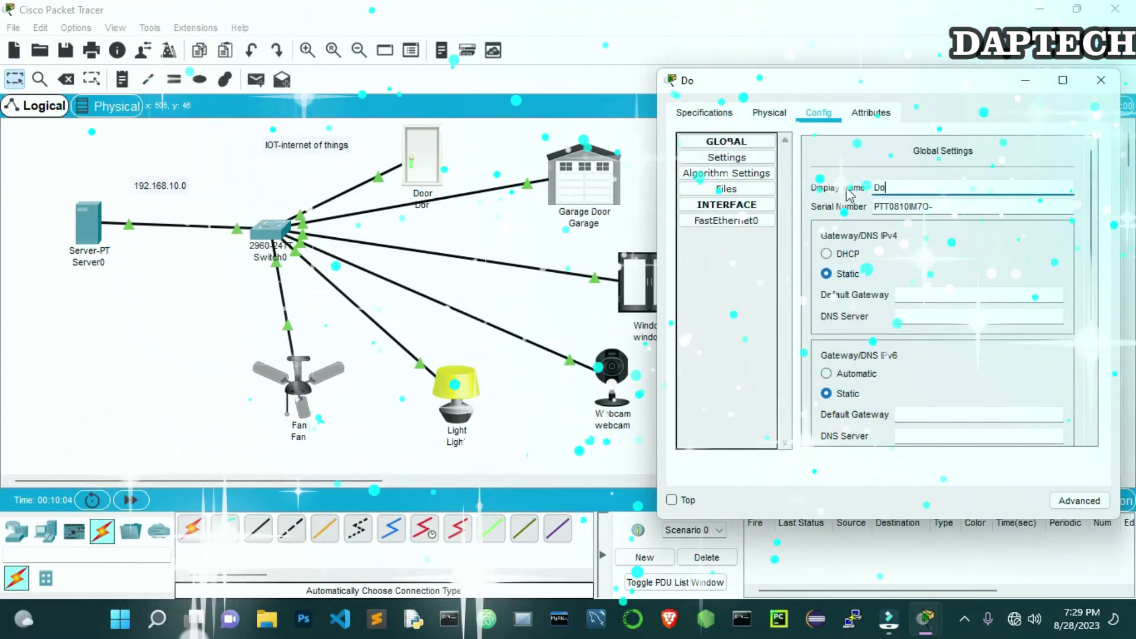
text(or)
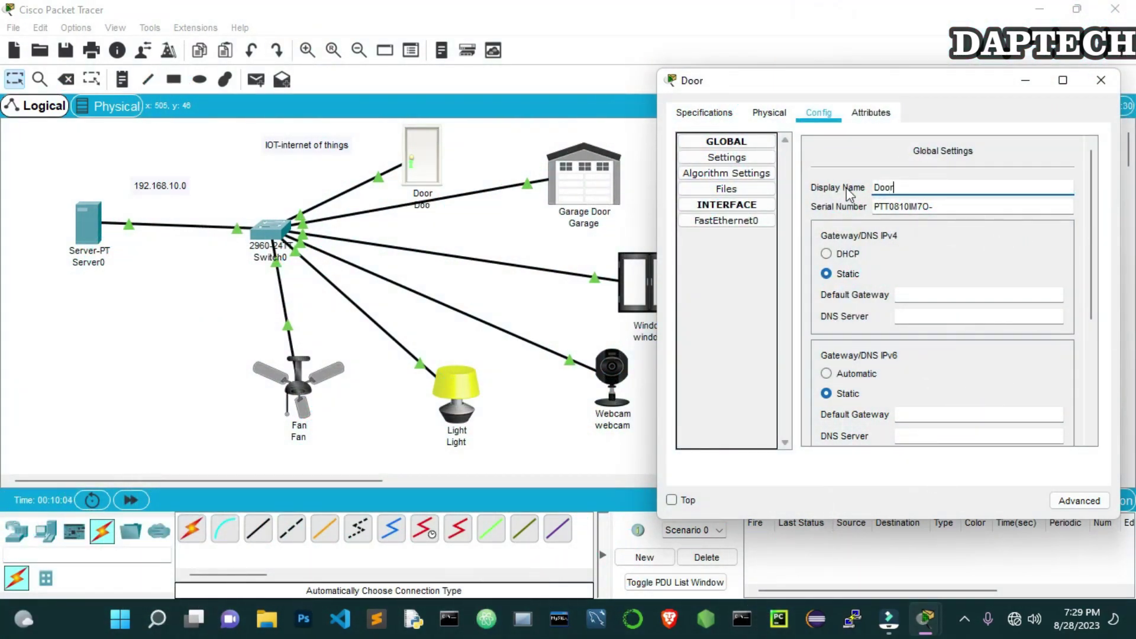
click(850, 255)
Connect the Door to remote IoT server 192.168.10.2 with the account credentials, then close its settings
drag(1088, 206, 1093, 361)
click(837, 335)
click(917, 349)
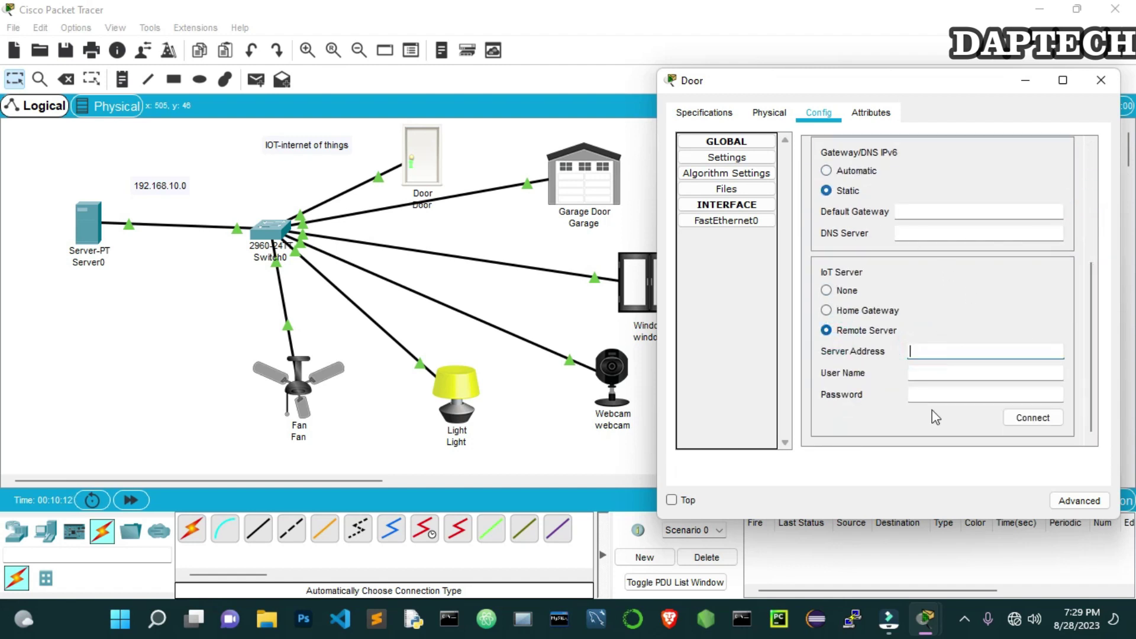
text(192.168.)
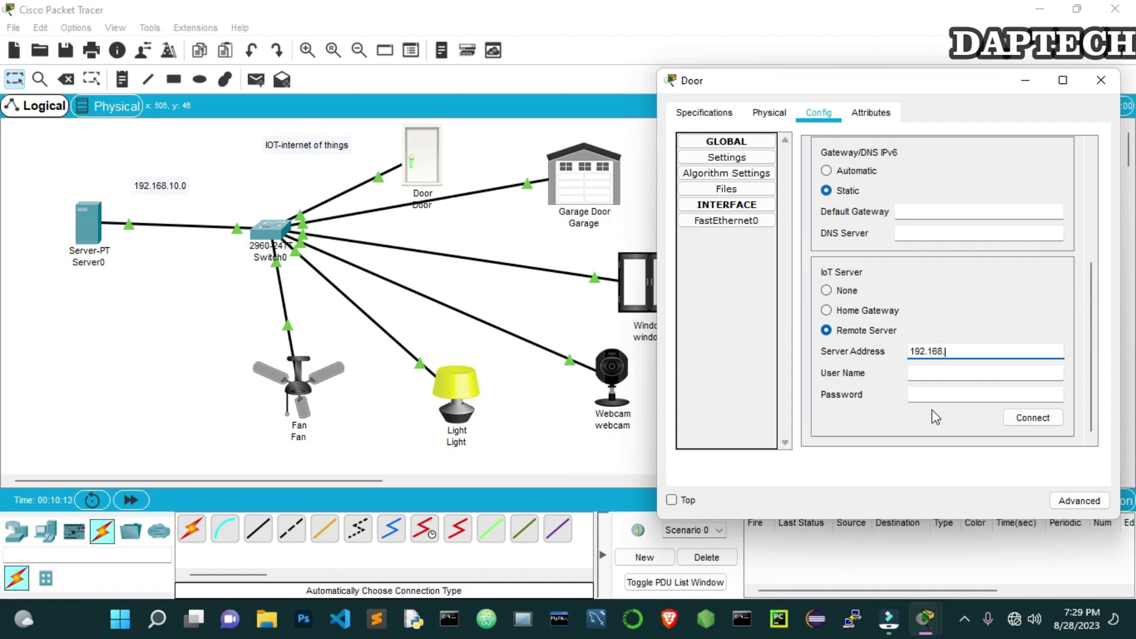
text(10.2)
key(Tab)
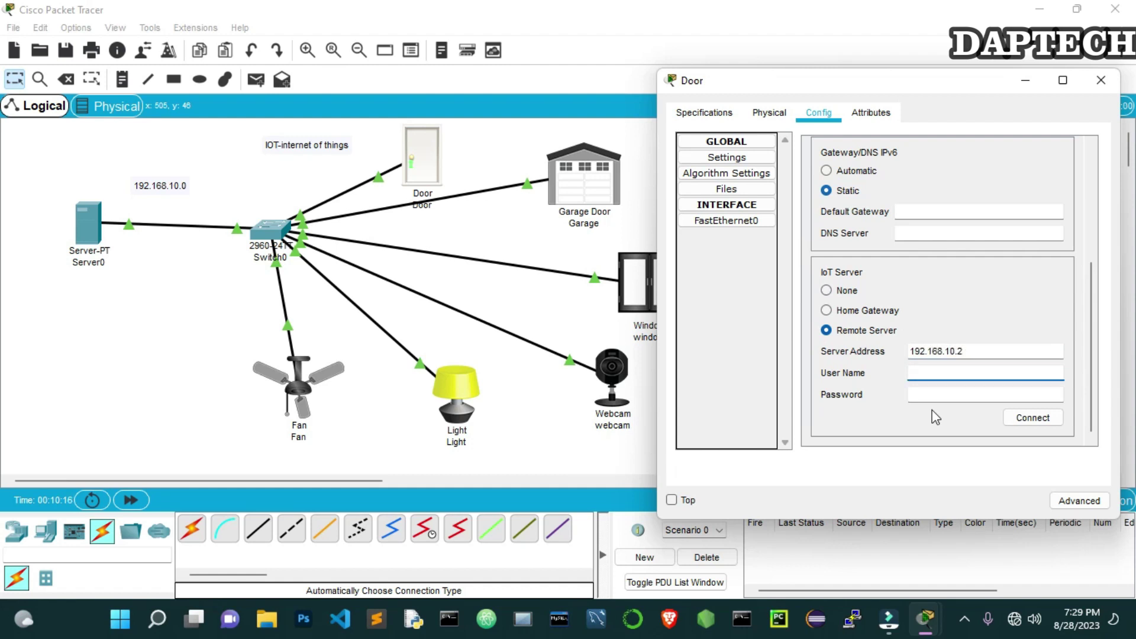
text(user1)
click(921, 397)
text(202)
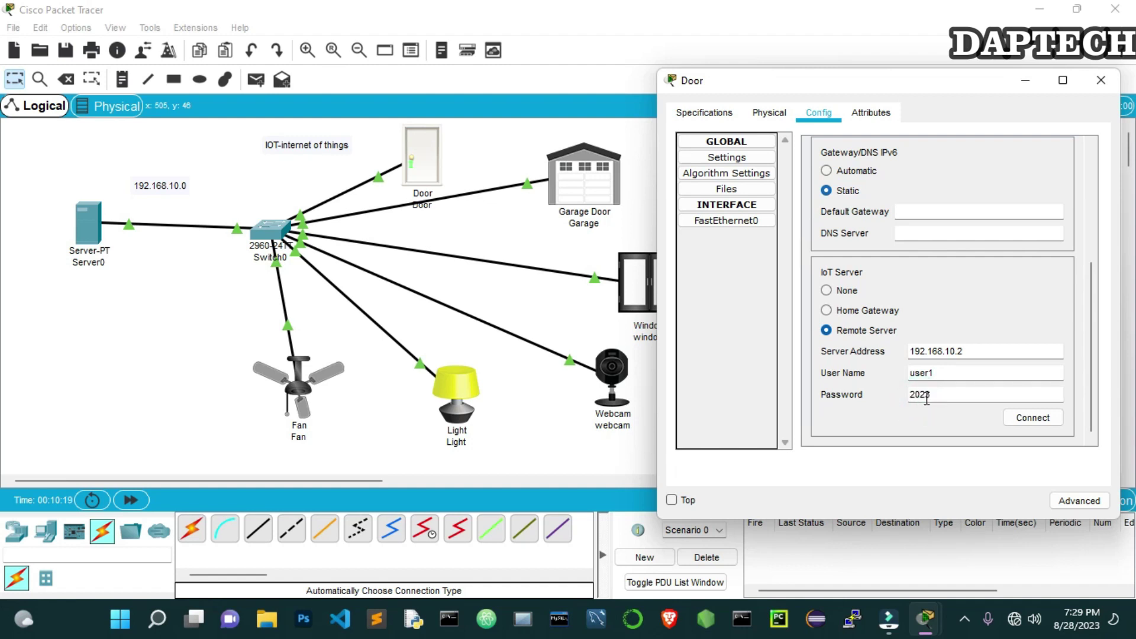
text(3)
click(1029, 419)
click(1035, 421)
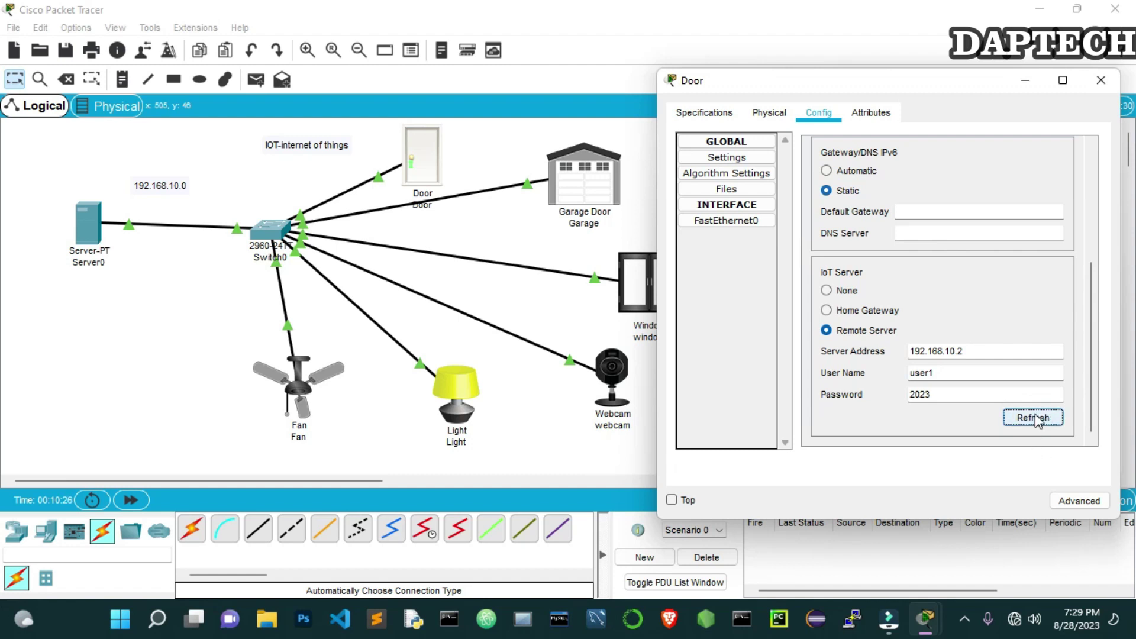
click(1102, 81)
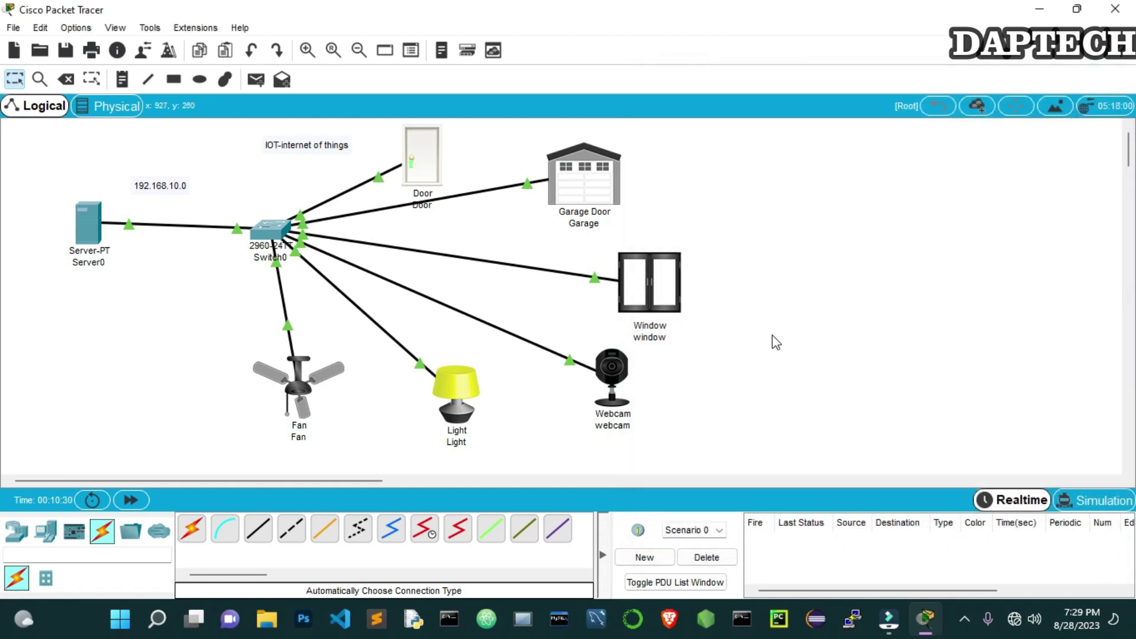
Launch the IoT Monitor from Server0's Desktop applications
click(91, 221)
drag(574, 84, 882, 42)
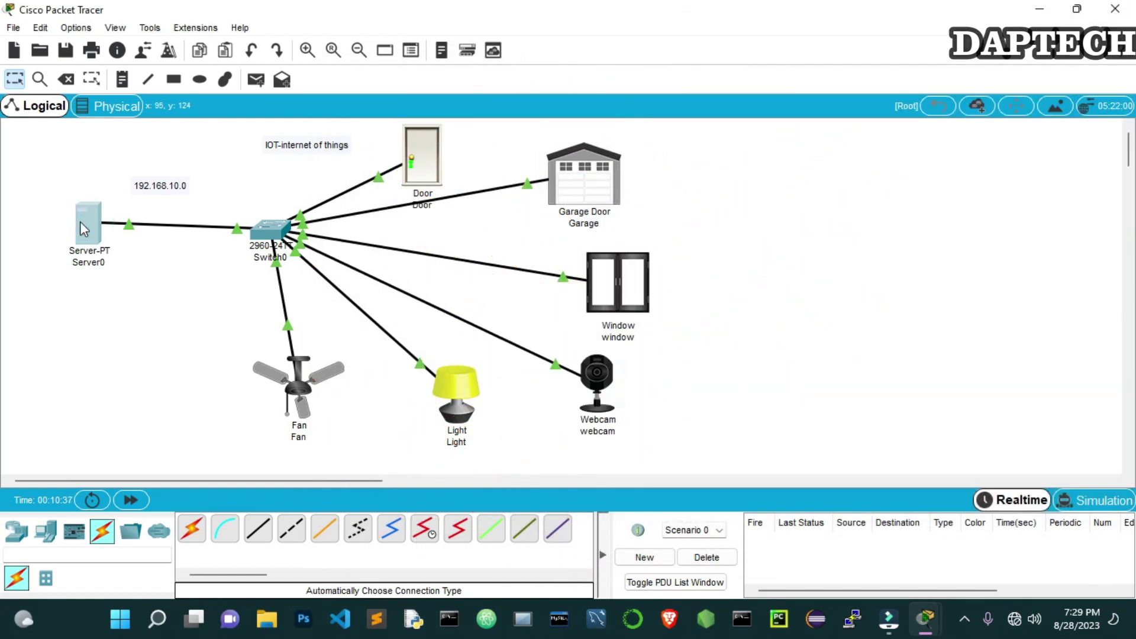
click(83, 228)
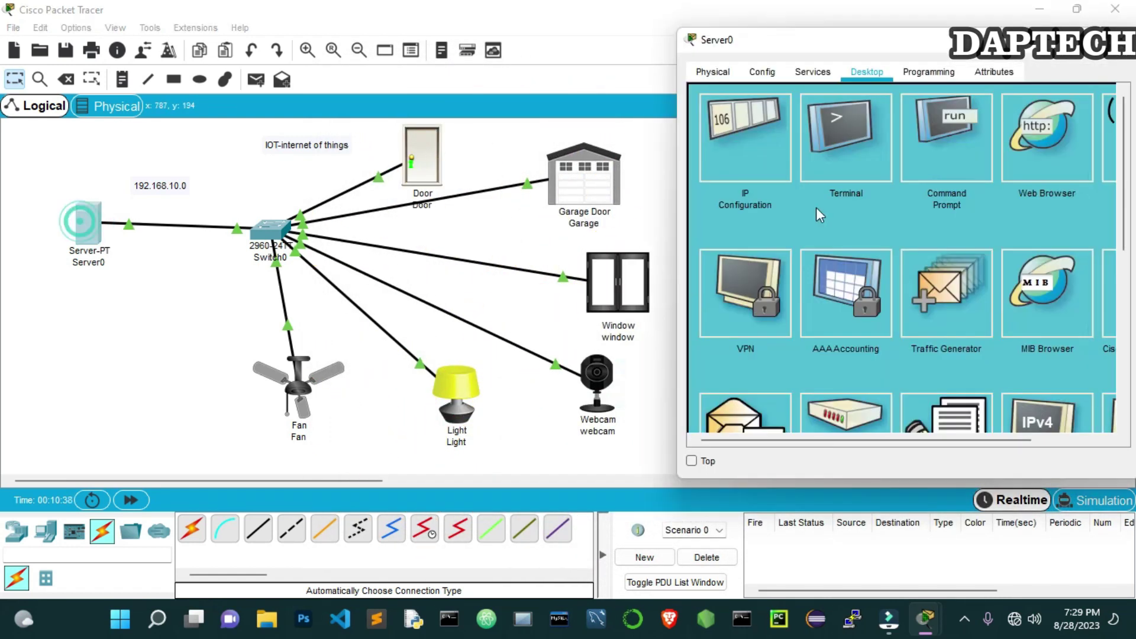
scroll(885, 201, down, 5)
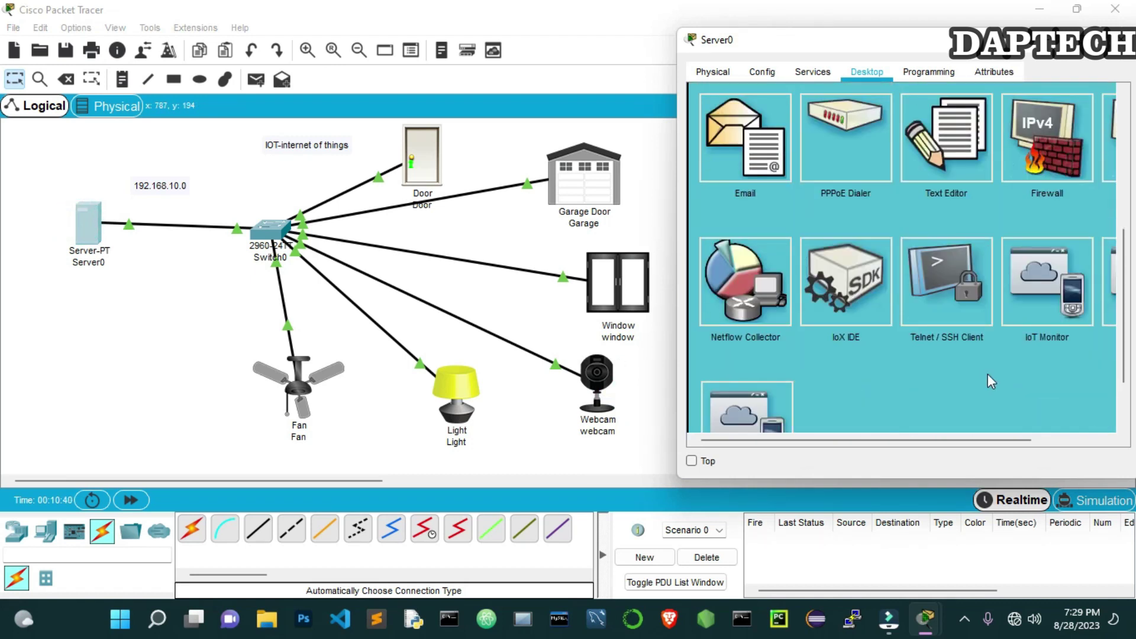
click(1033, 292)
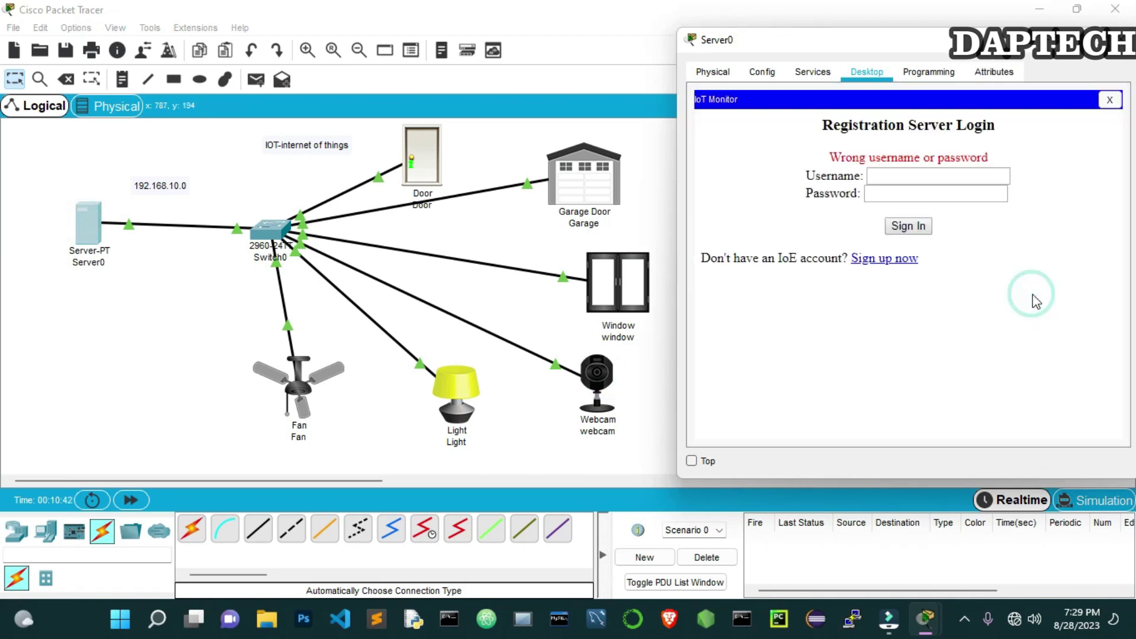
Sign in to the IoT Monitor with the account user name and password
click(897, 176)
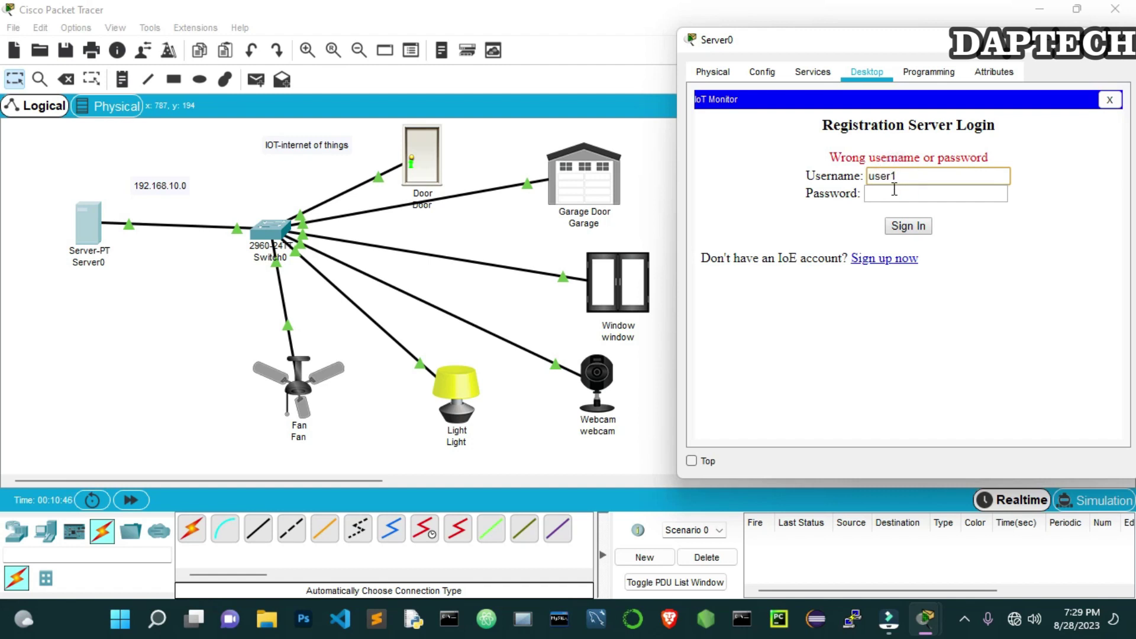
click(890, 194)
text(u)
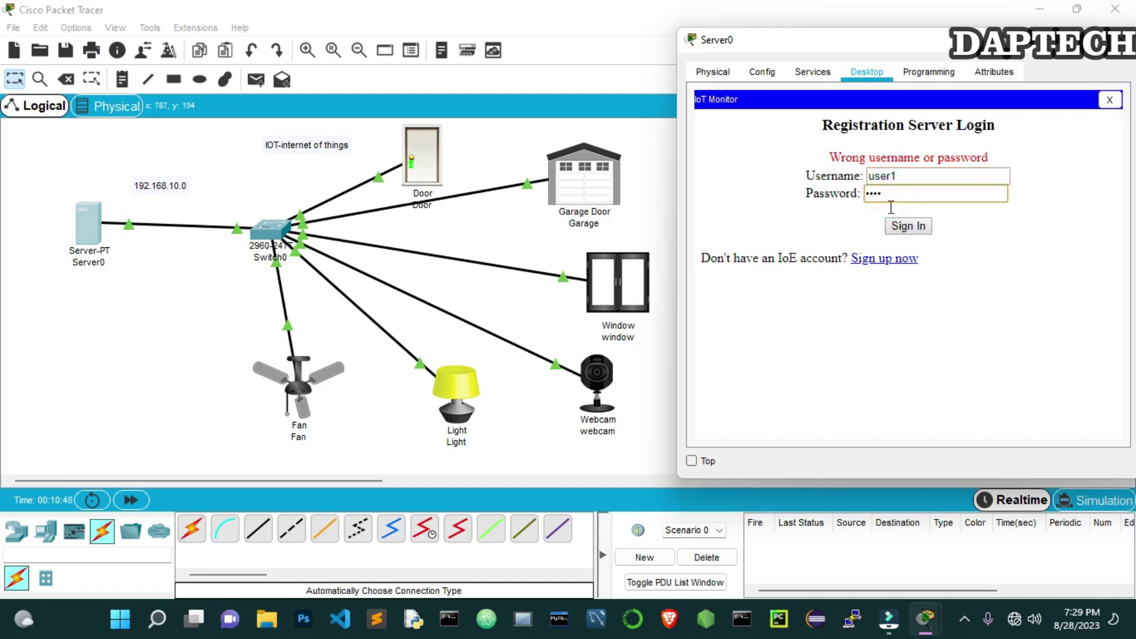
click(909, 227)
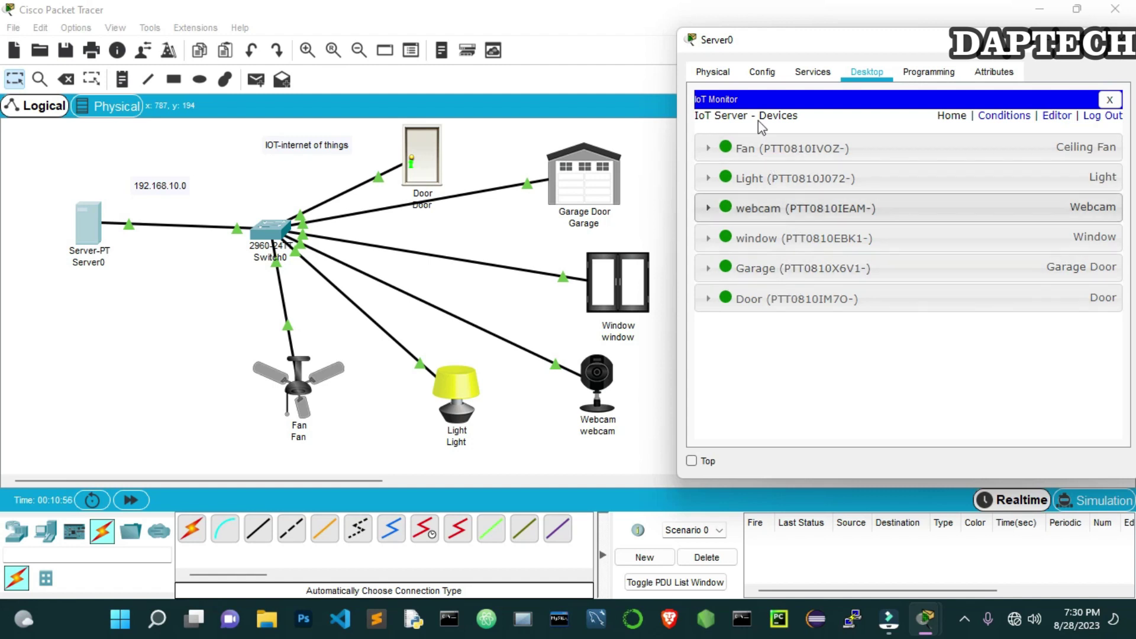
Start the Fan on Low and raise it to High speed
click(712, 154)
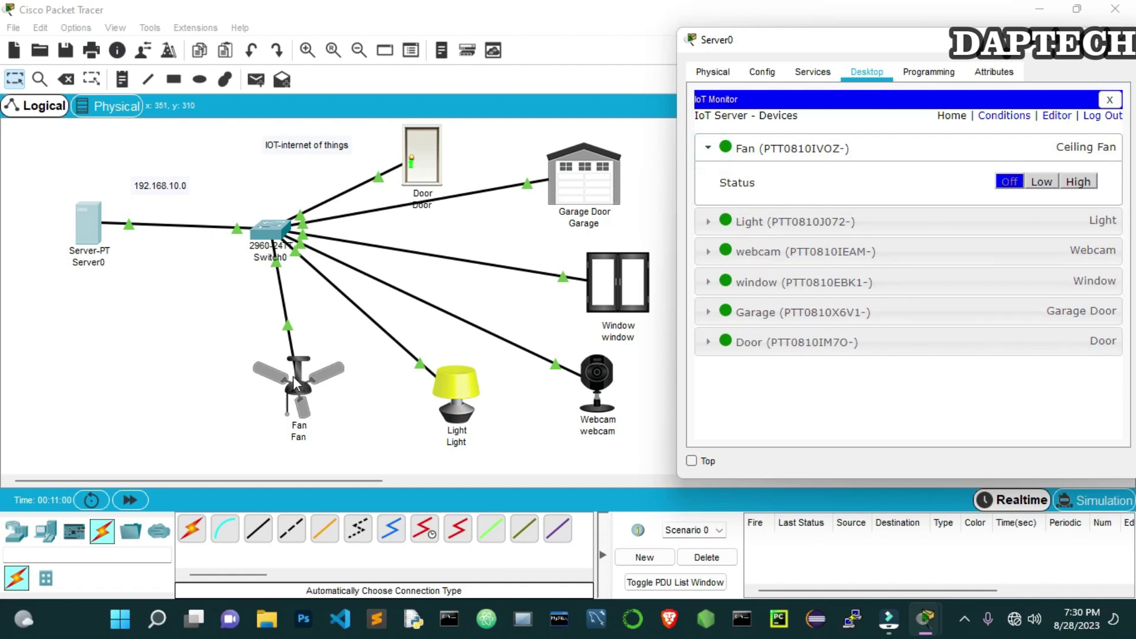
click(1042, 182)
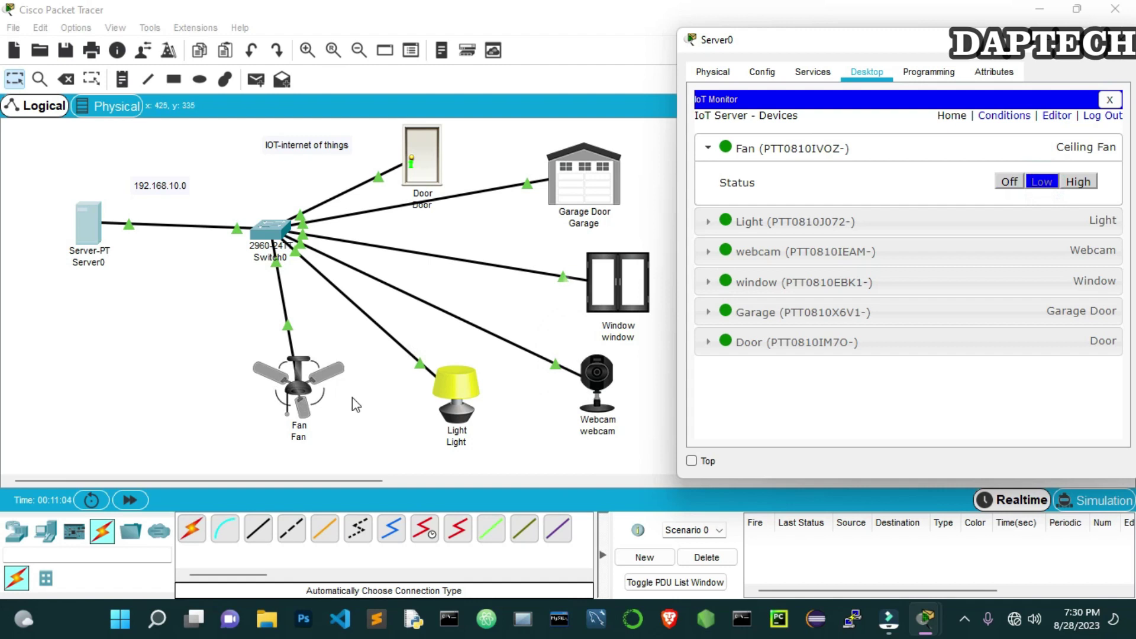
click(1078, 181)
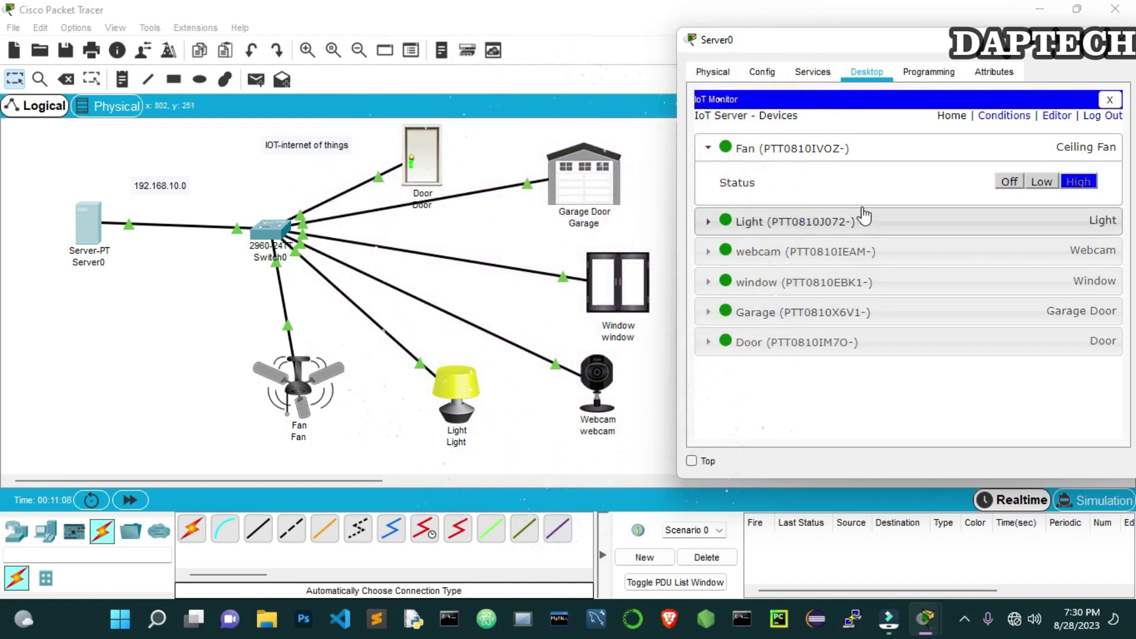
Dim the Light, then switch it fully On
click(785, 222)
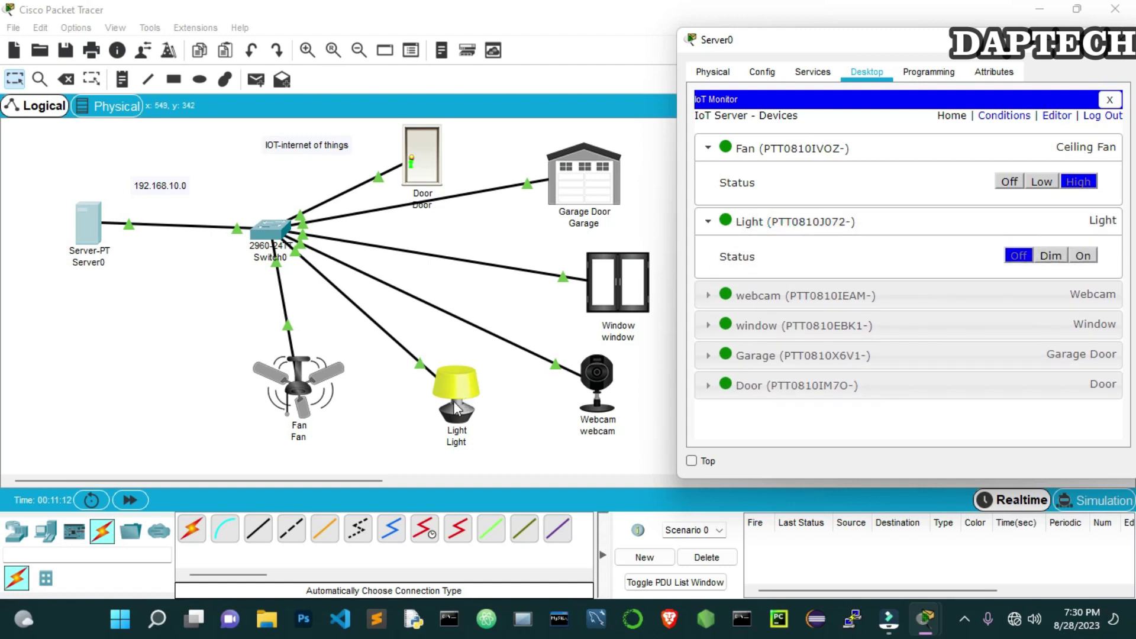
click(1050, 255)
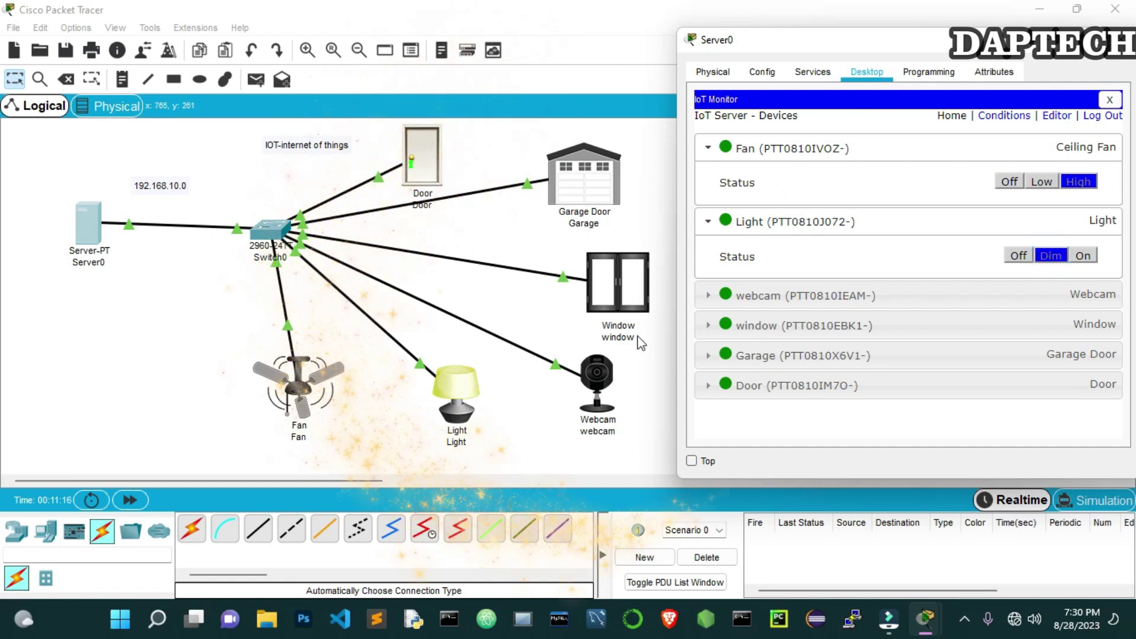
click(1083, 255)
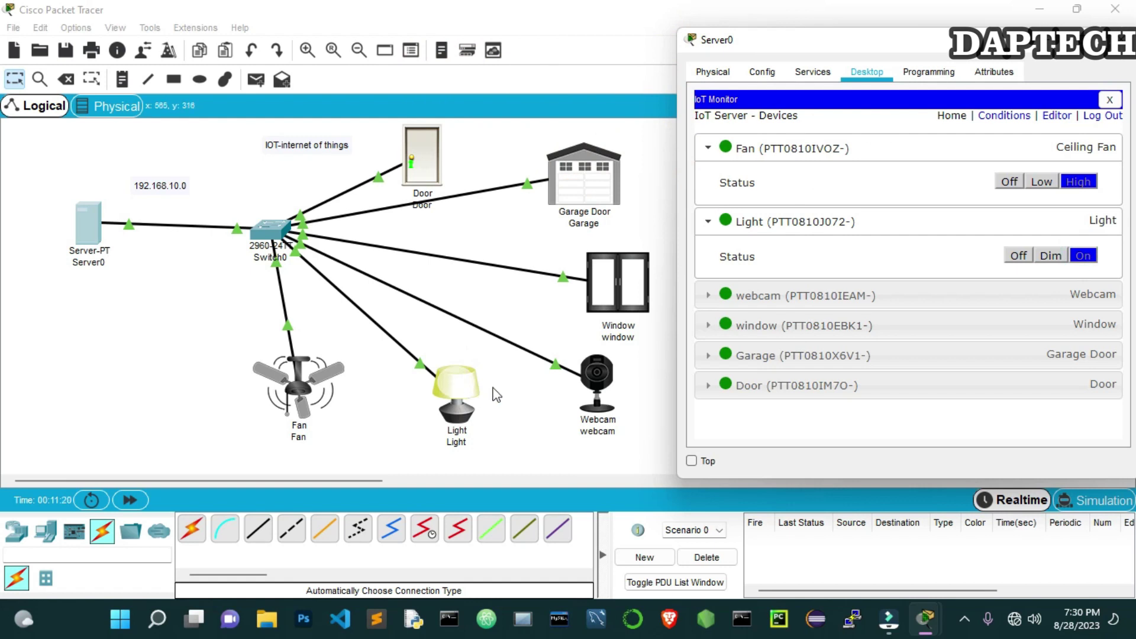
Switch the webcam On from the IoT Monitor
click(775, 296)
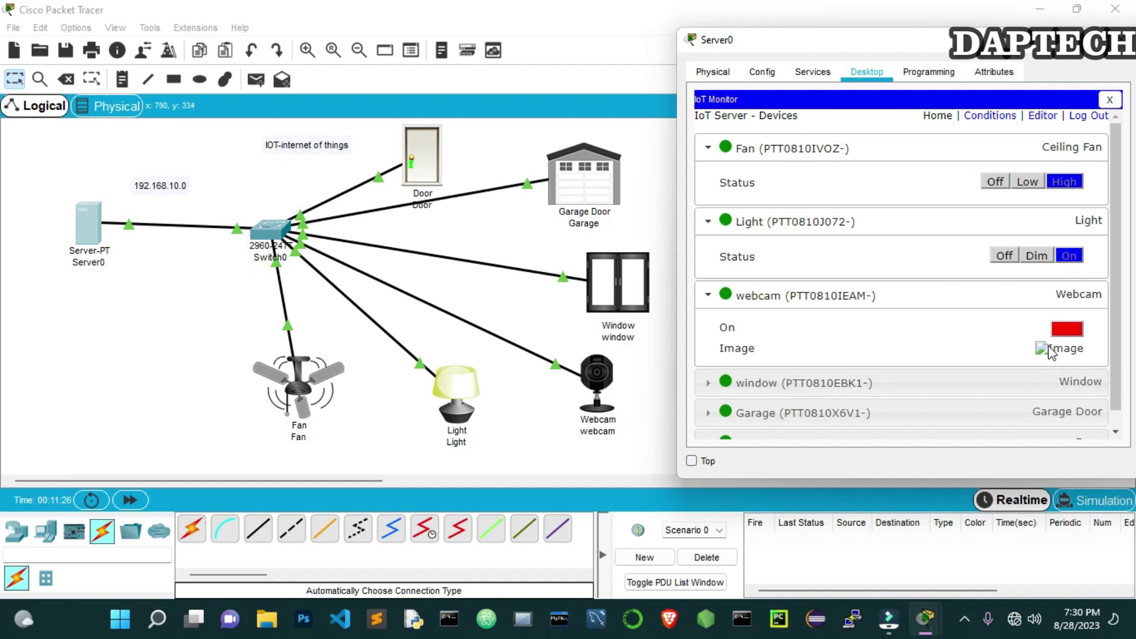
click(1066, 335)
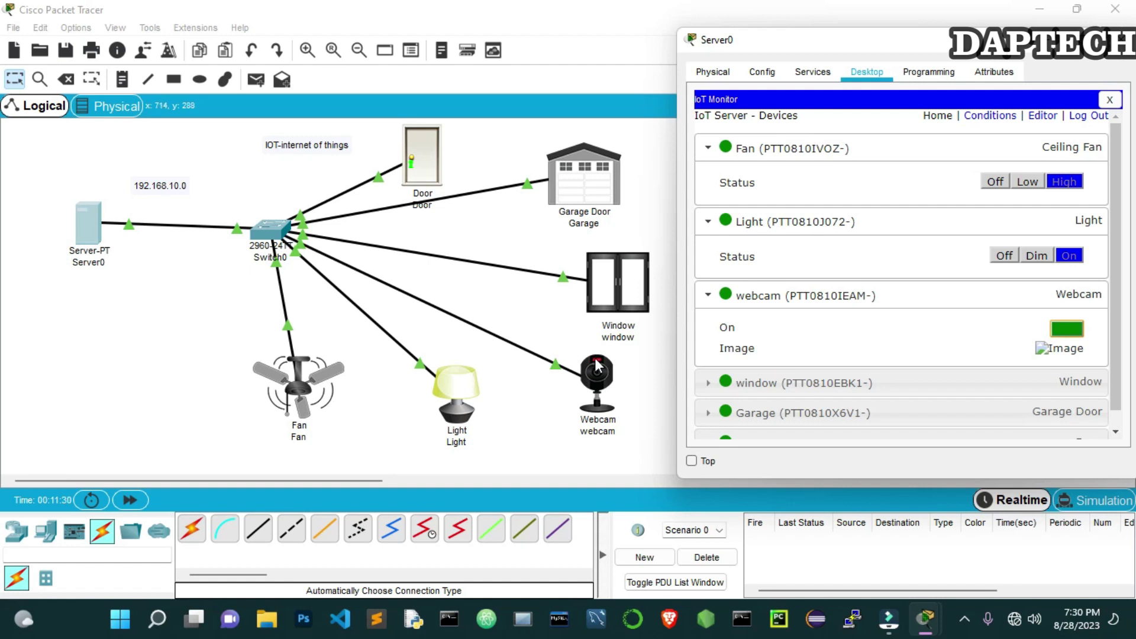
scroll(1131, 337, down, 1)
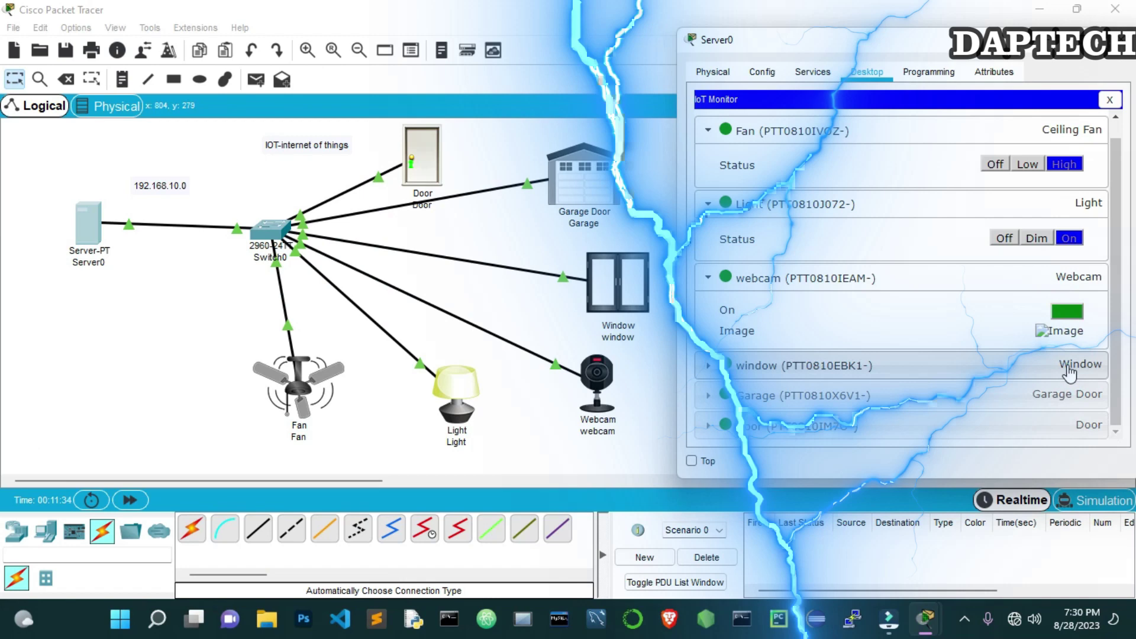
Open the window (toggled off and back On) and expand the Garage entry
click(1068, 364)
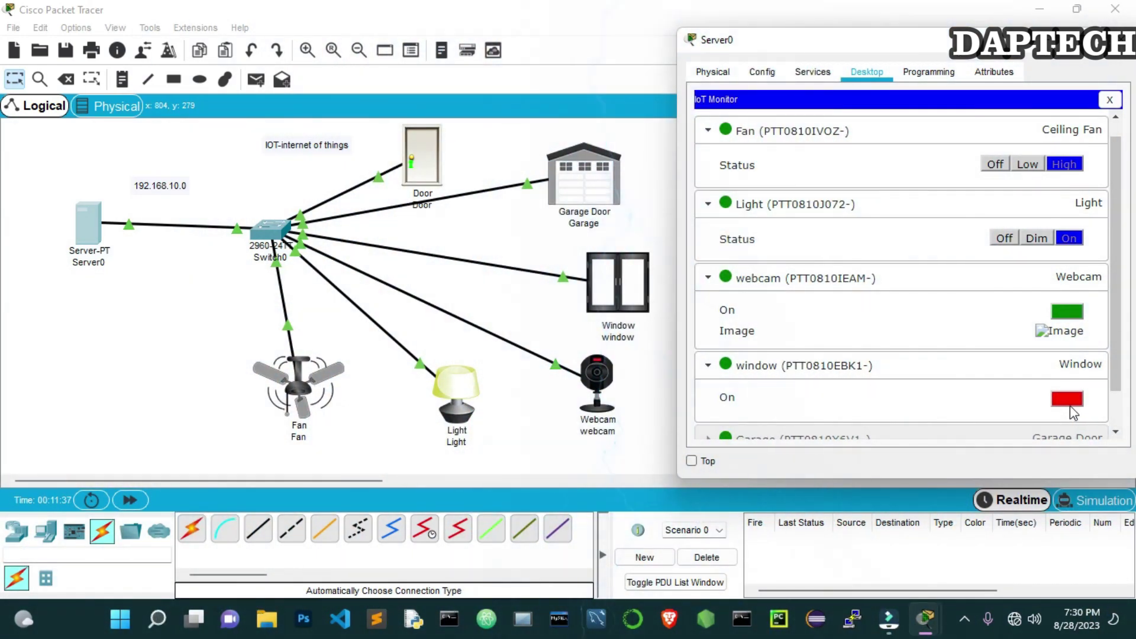
click(1069, 400)
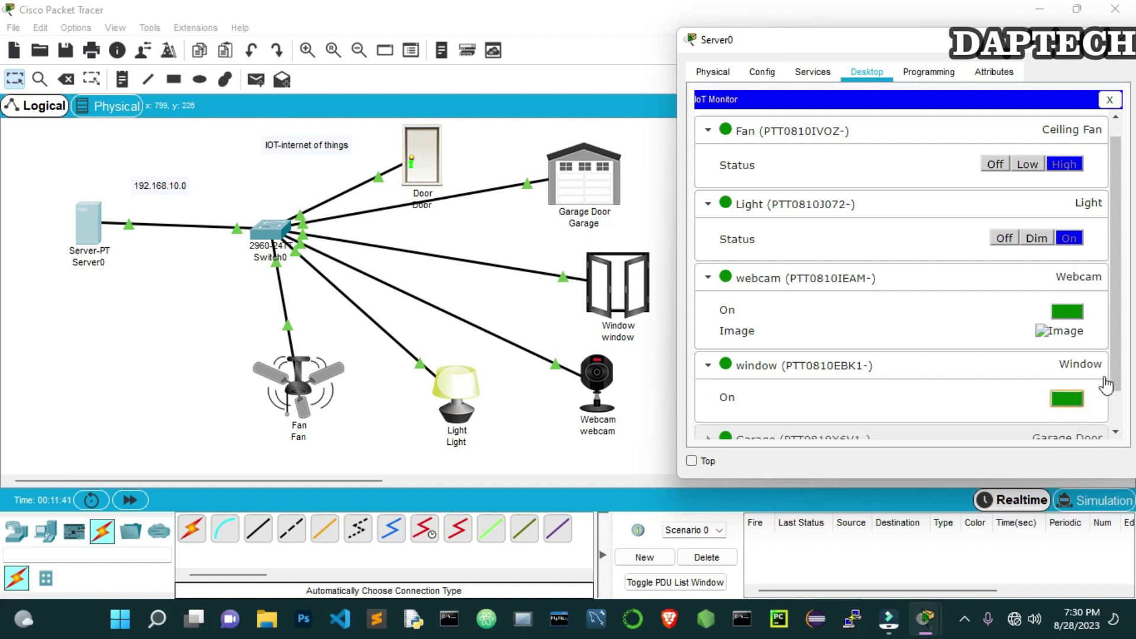
scroll(1104, 382, down, 3)
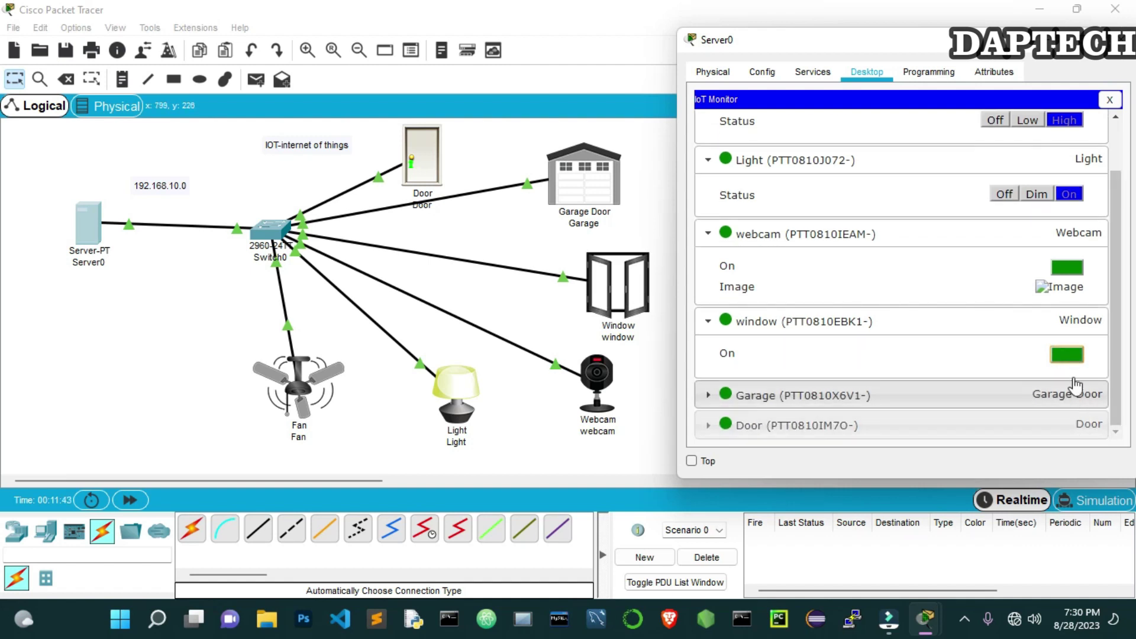
click(1071, 357)
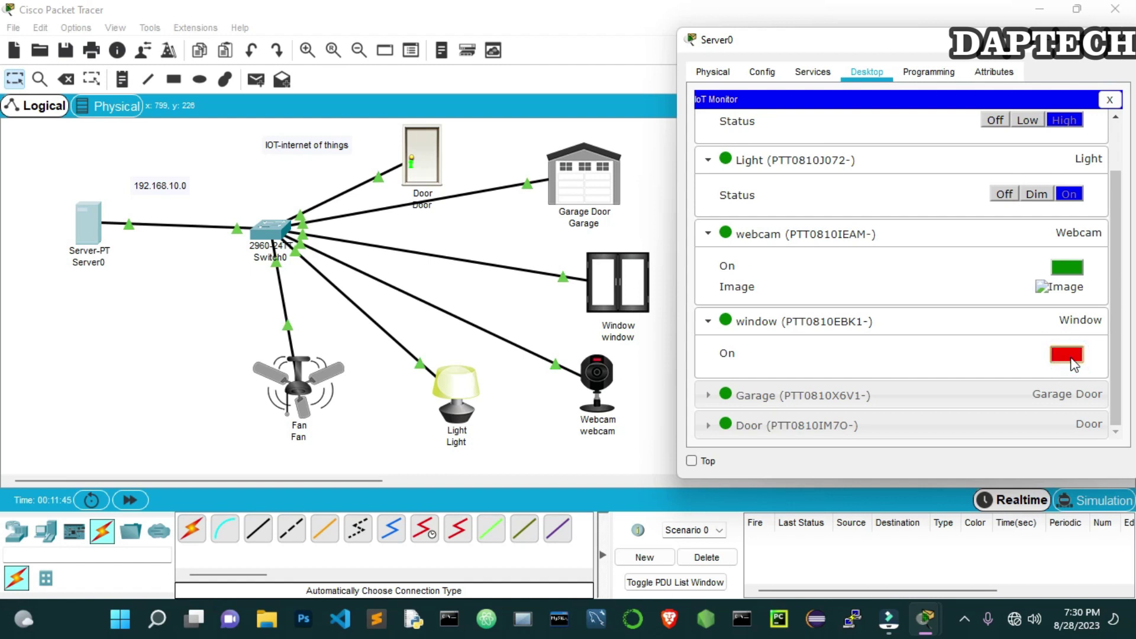
click(1070, 357)
click(1055, 398)
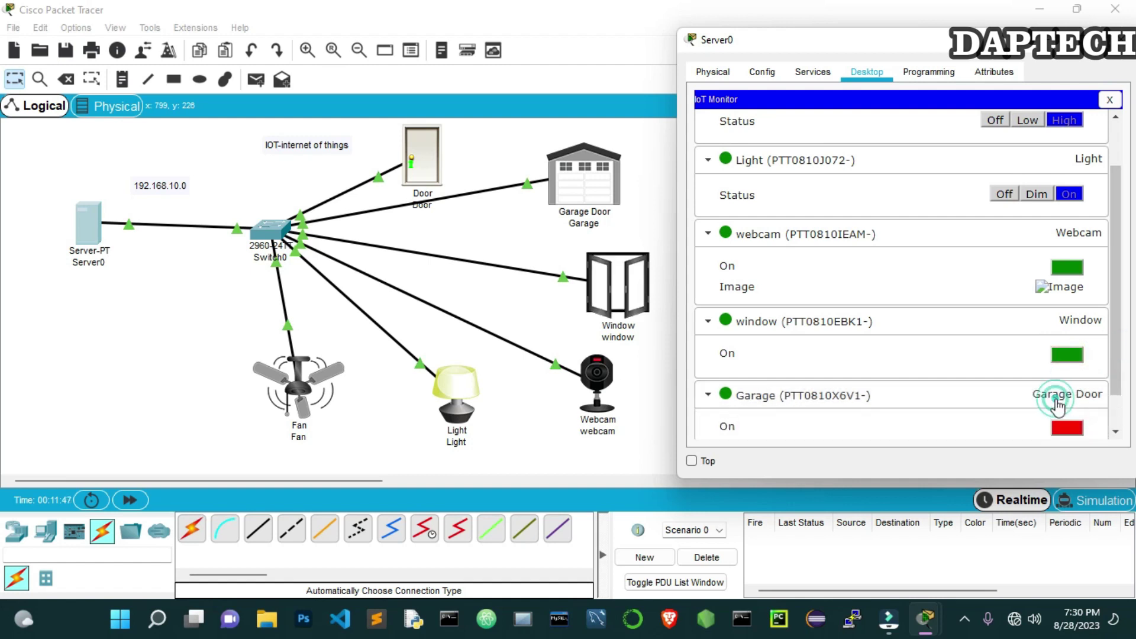
Open the garage door and close it again
scroll(1117, 403, down, 3)
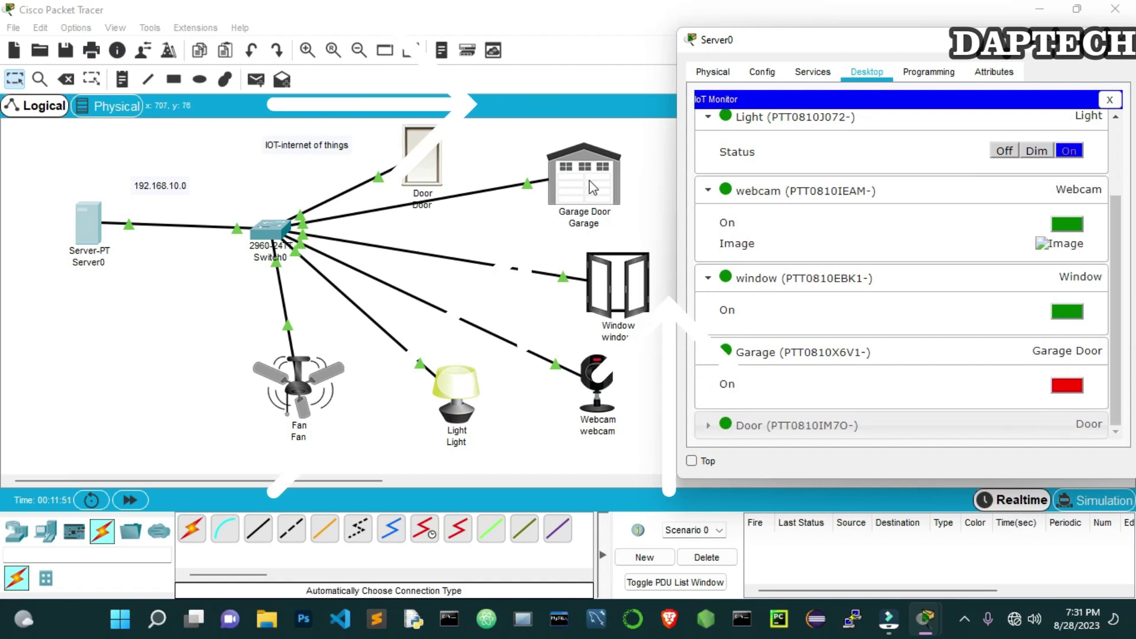
click(1065, 387)
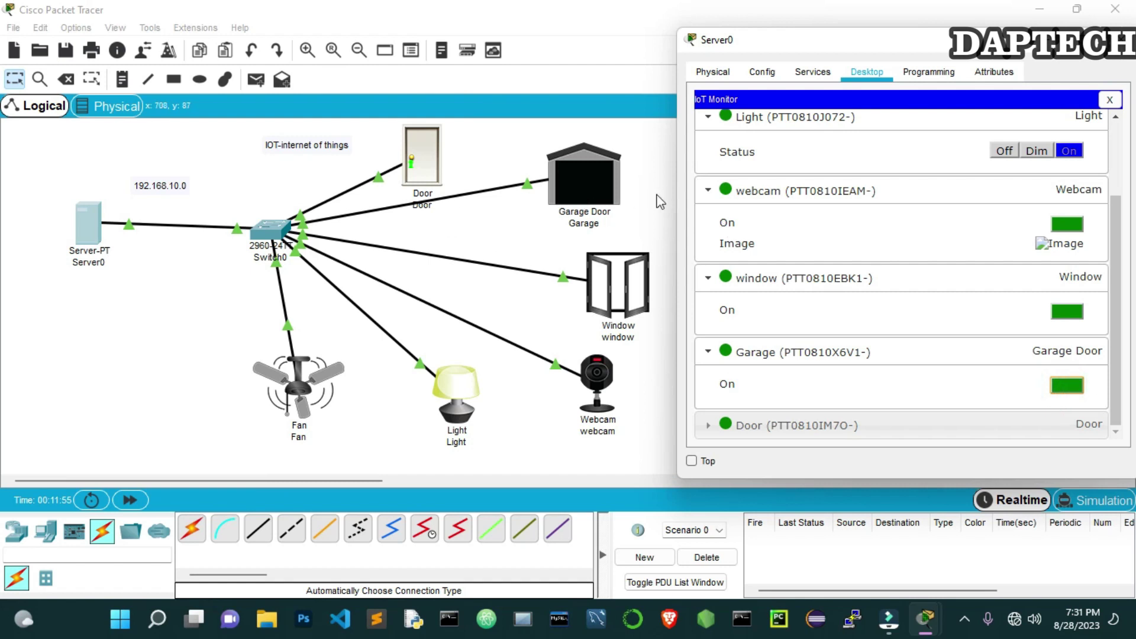
click(1082, 391)
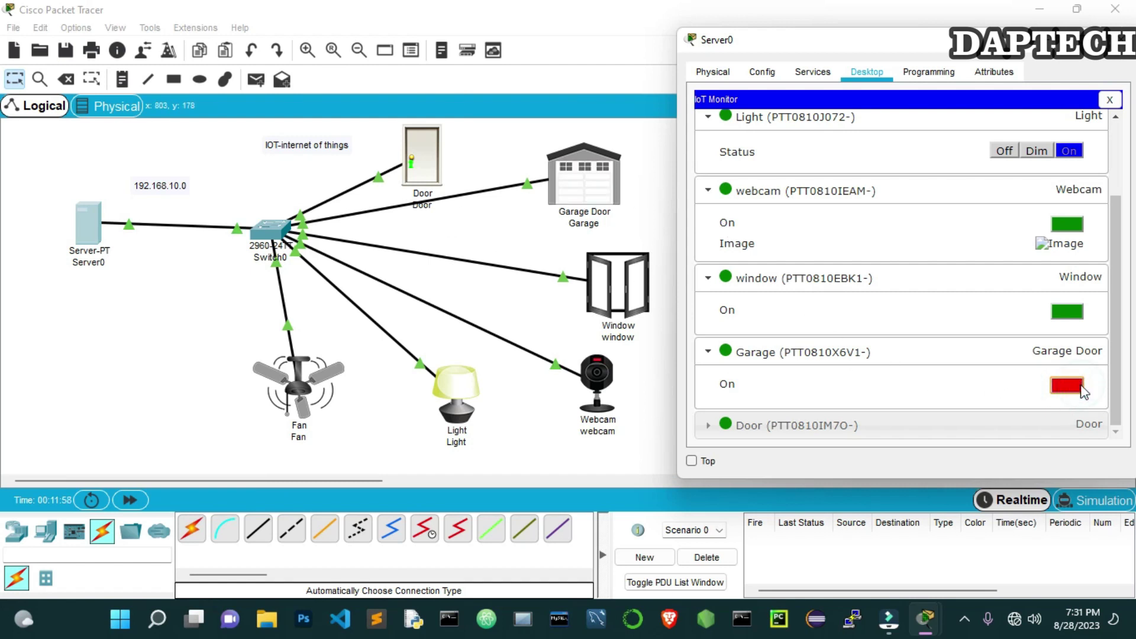
click(1116, 362)
Lock the Door, then unlock it, returning the device list to the top
click(824, 426)
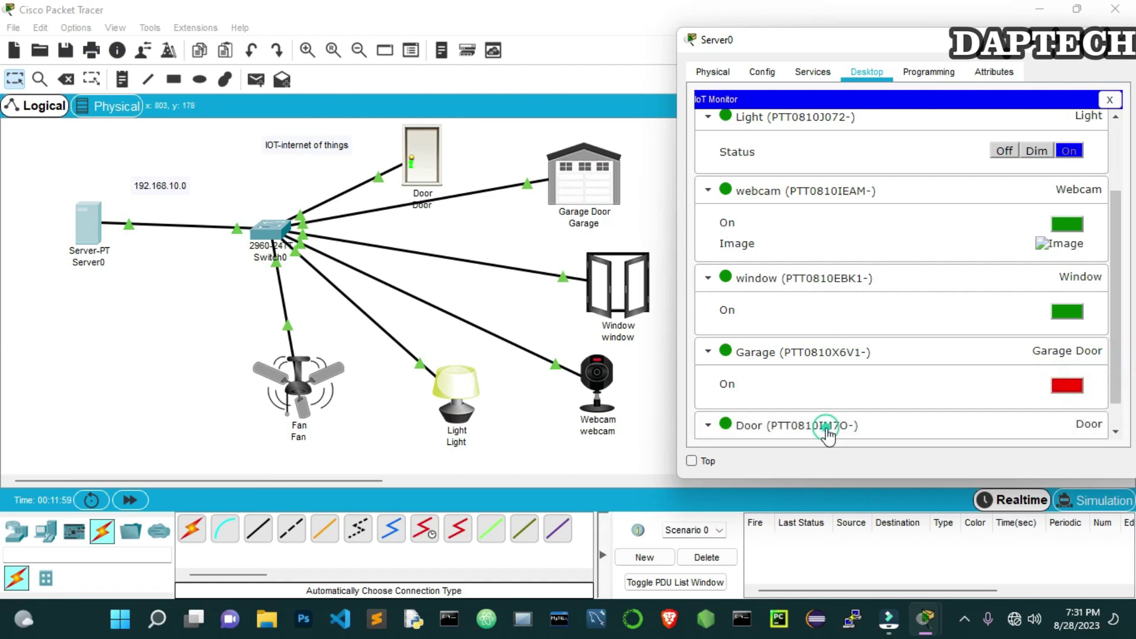
scroll(1018, 412, down, 1)
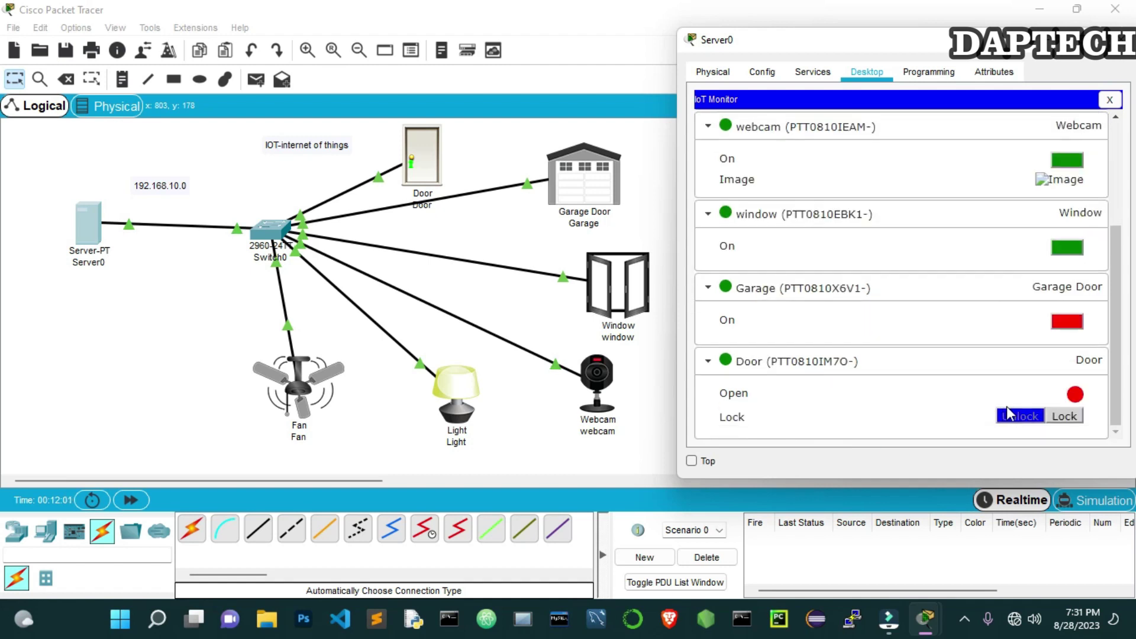
click(1065, 417)
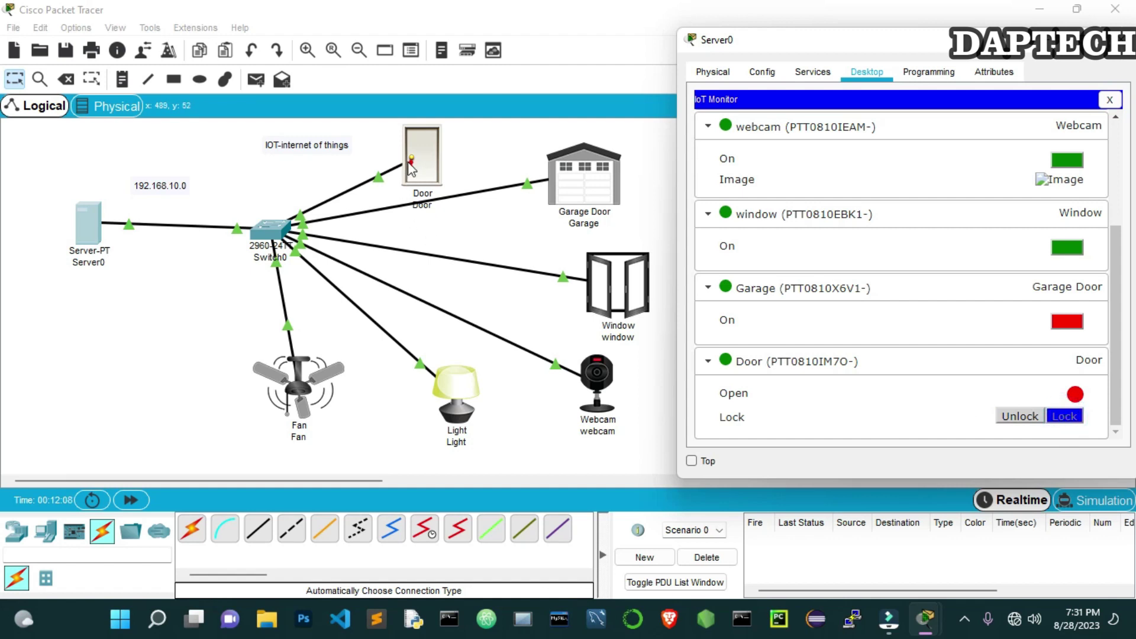
click(1022, 417)
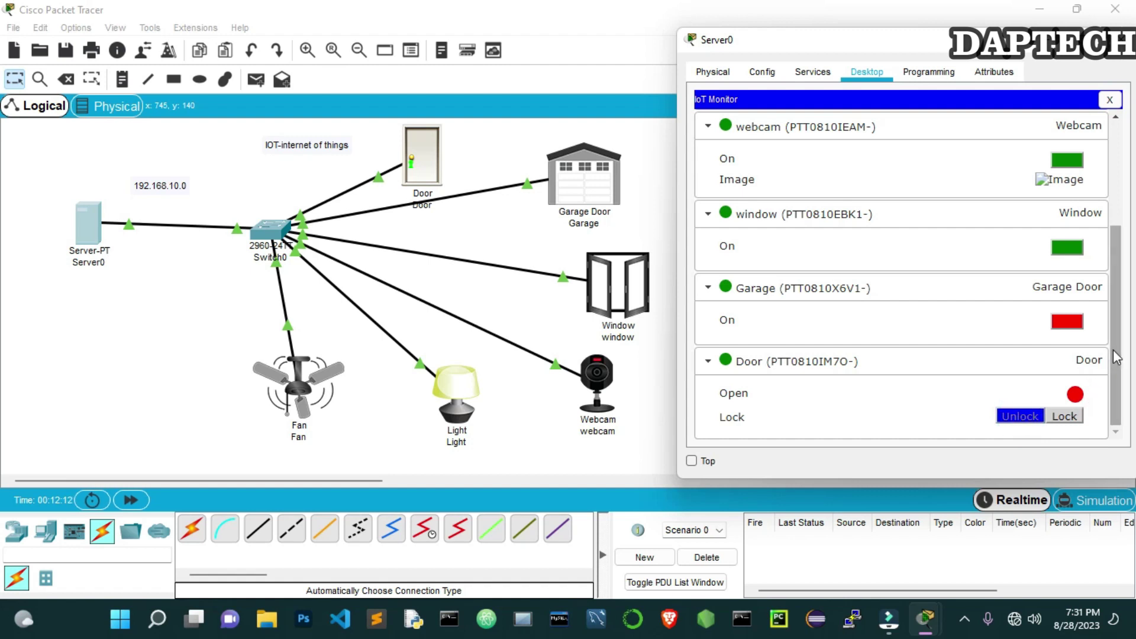
scroll(1116, 350, up, 3)
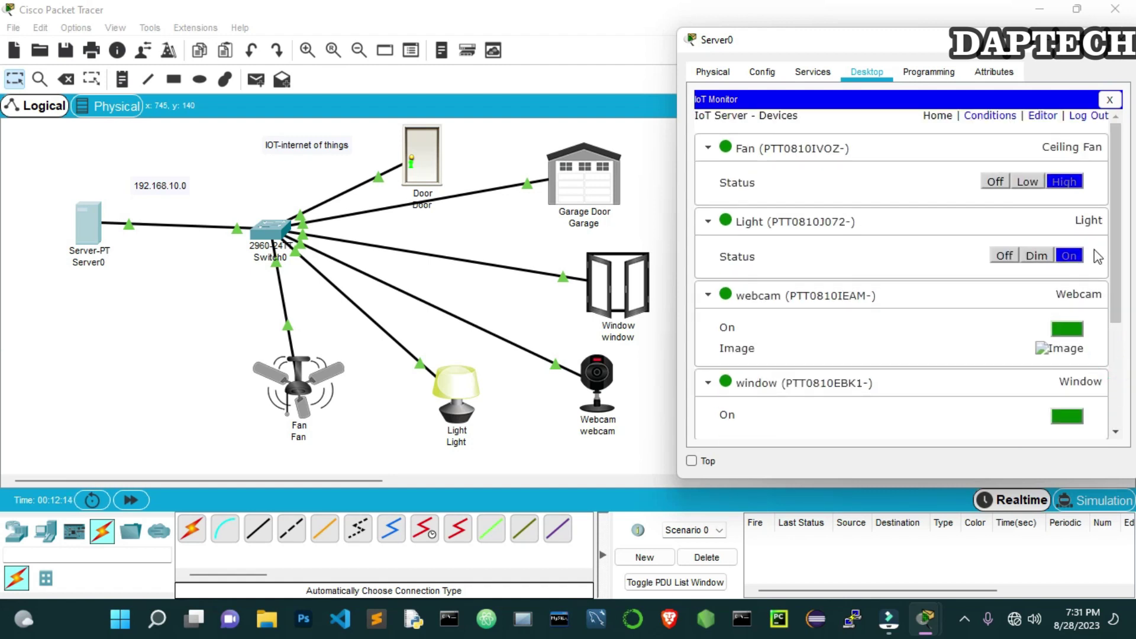